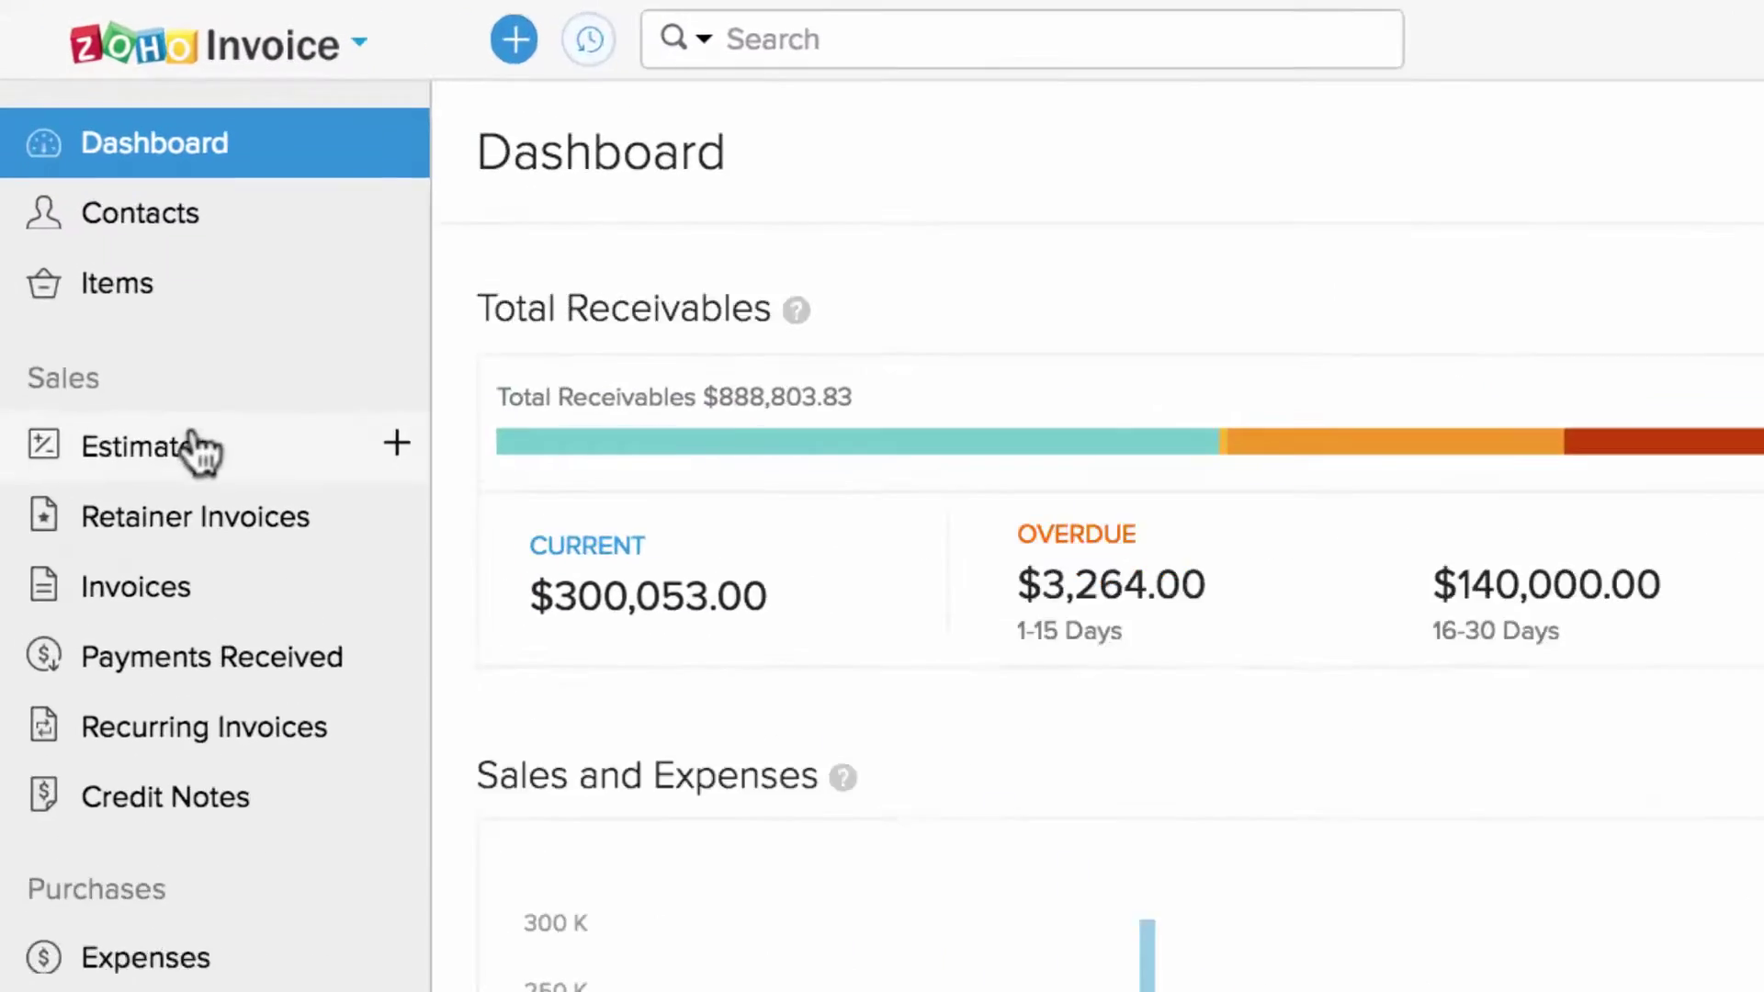
Open a blank New Estimate form through the Estimates list and quick-create menu.
click(125, 277)
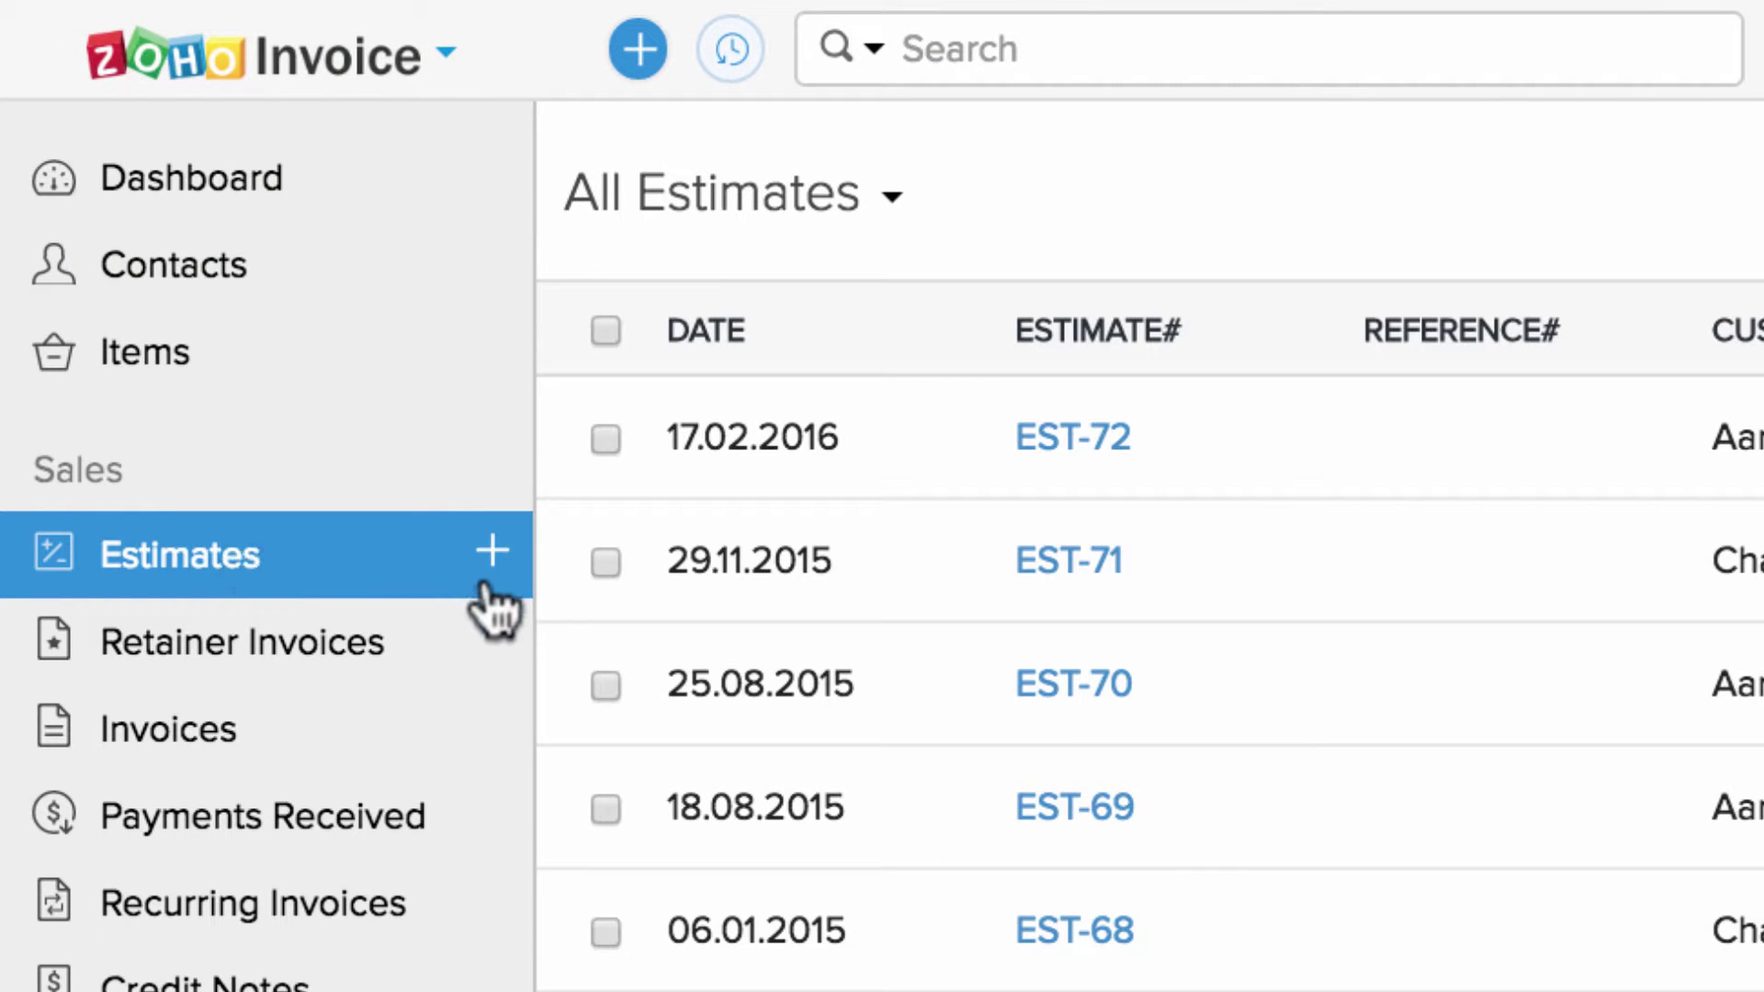
click(639, 53)
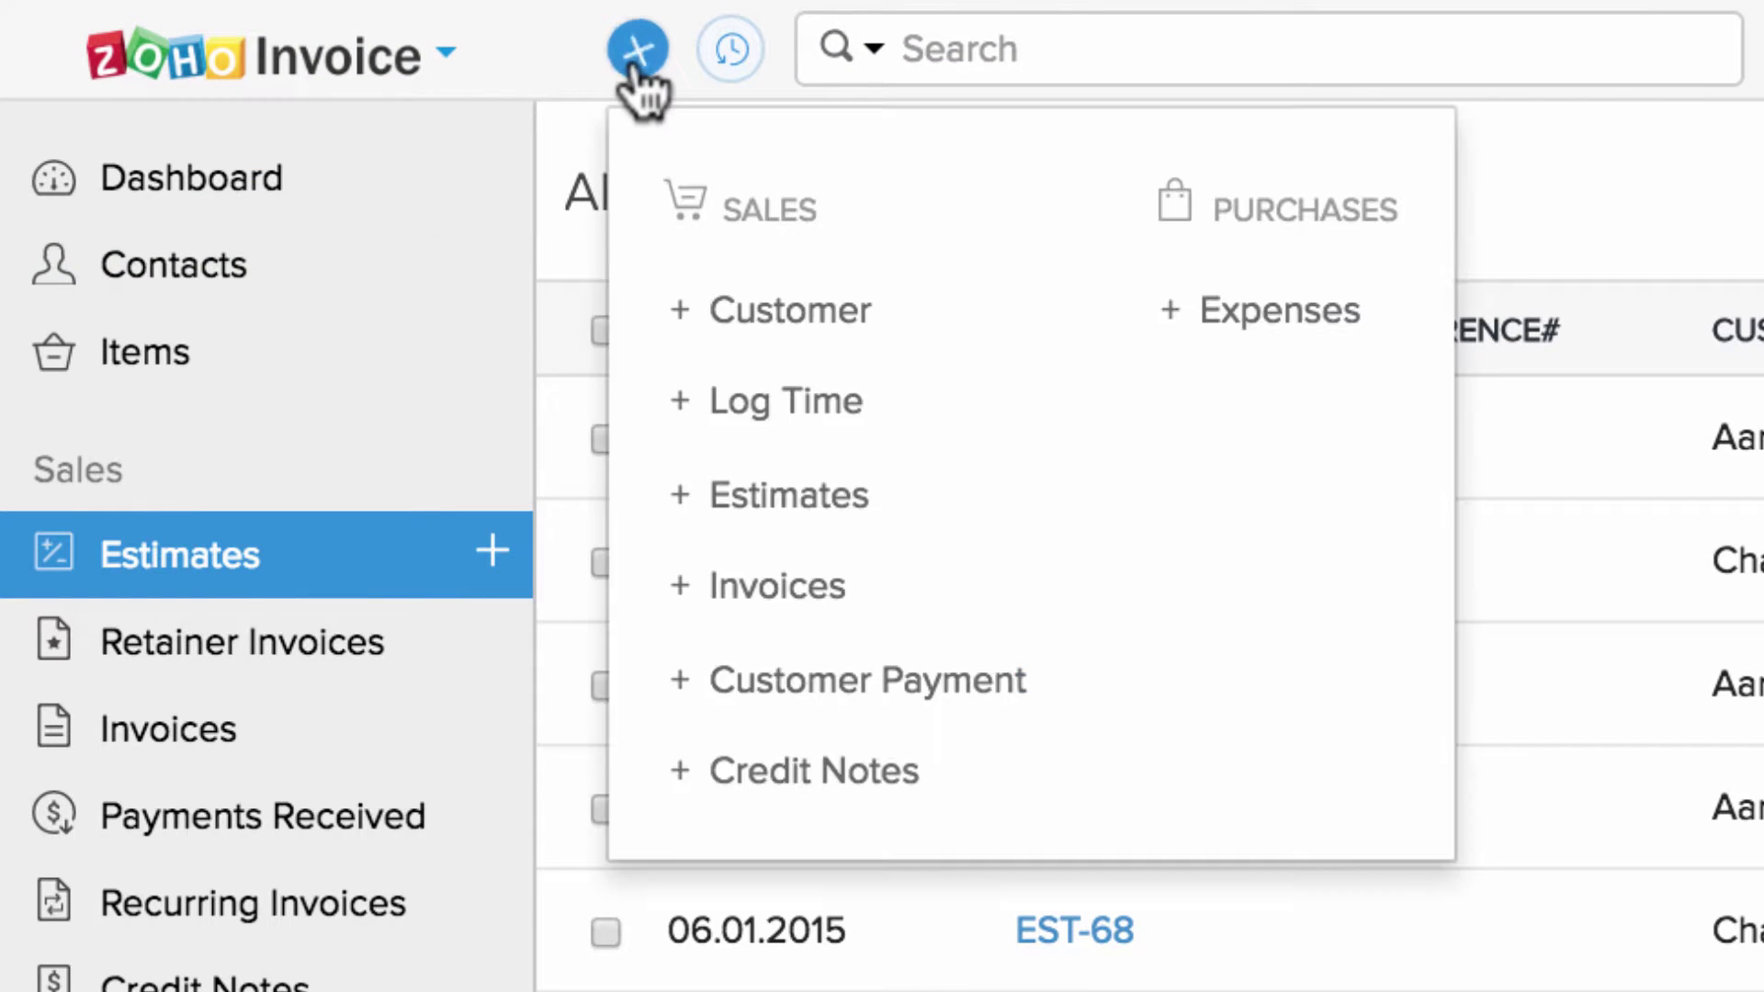
click(799, 495)
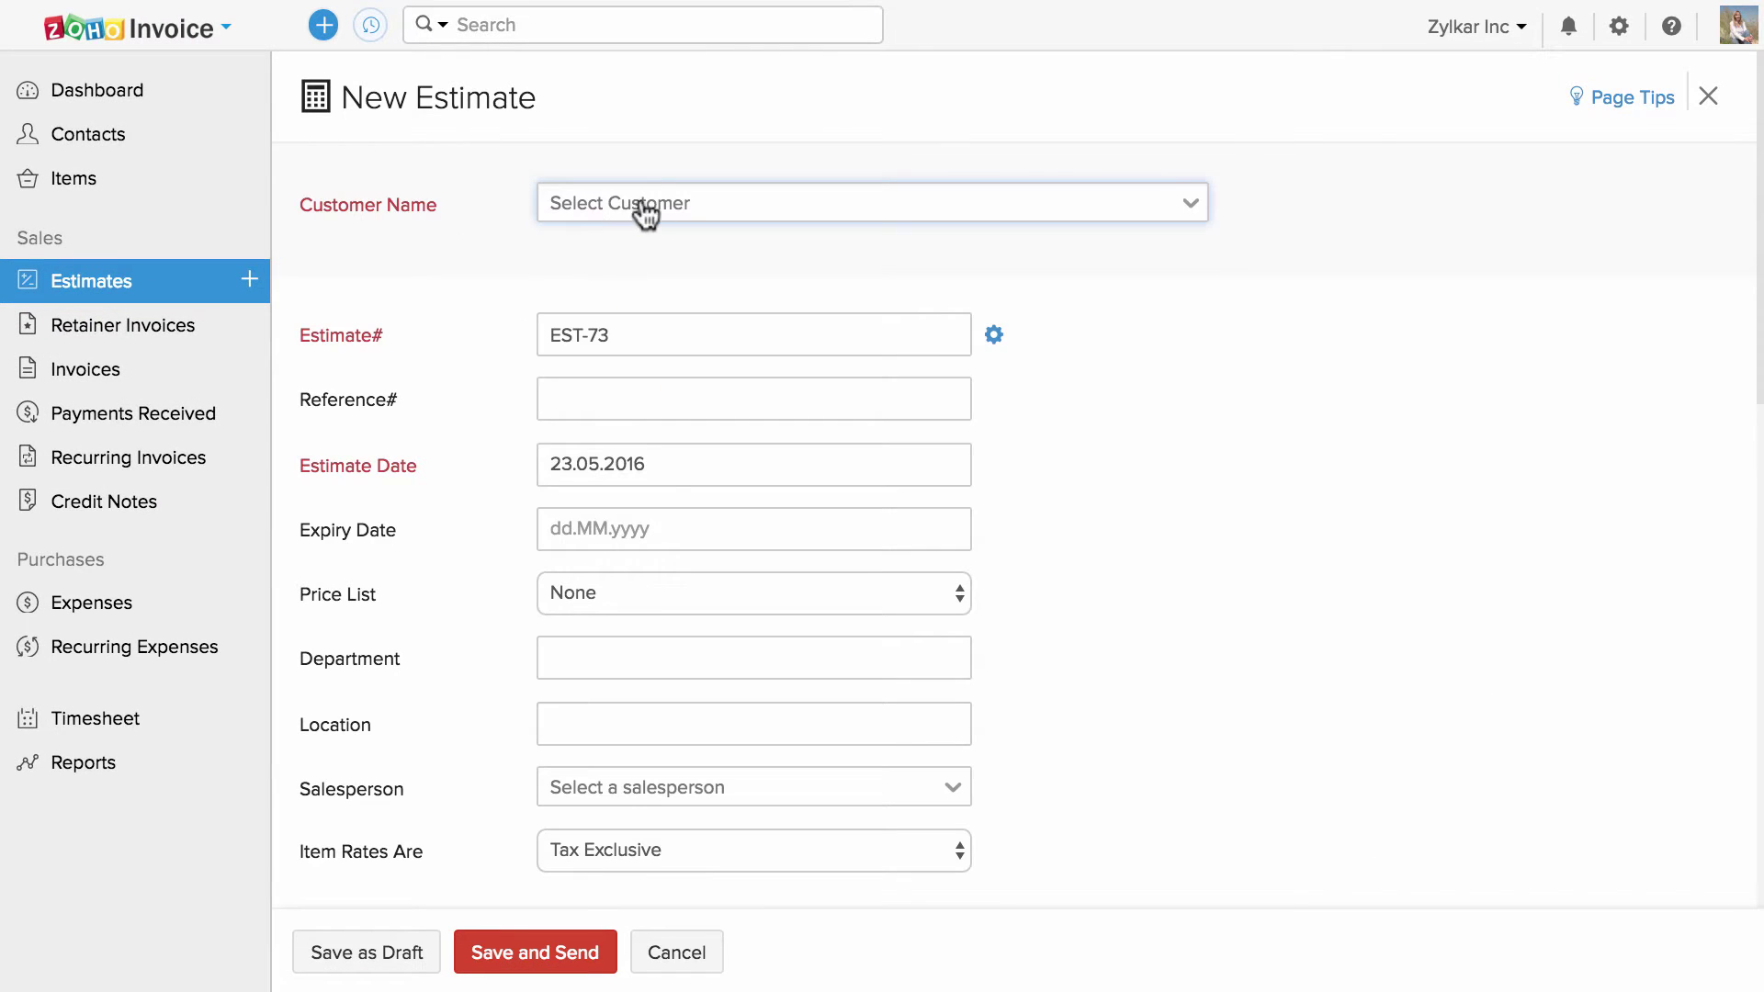
click(646, 213)
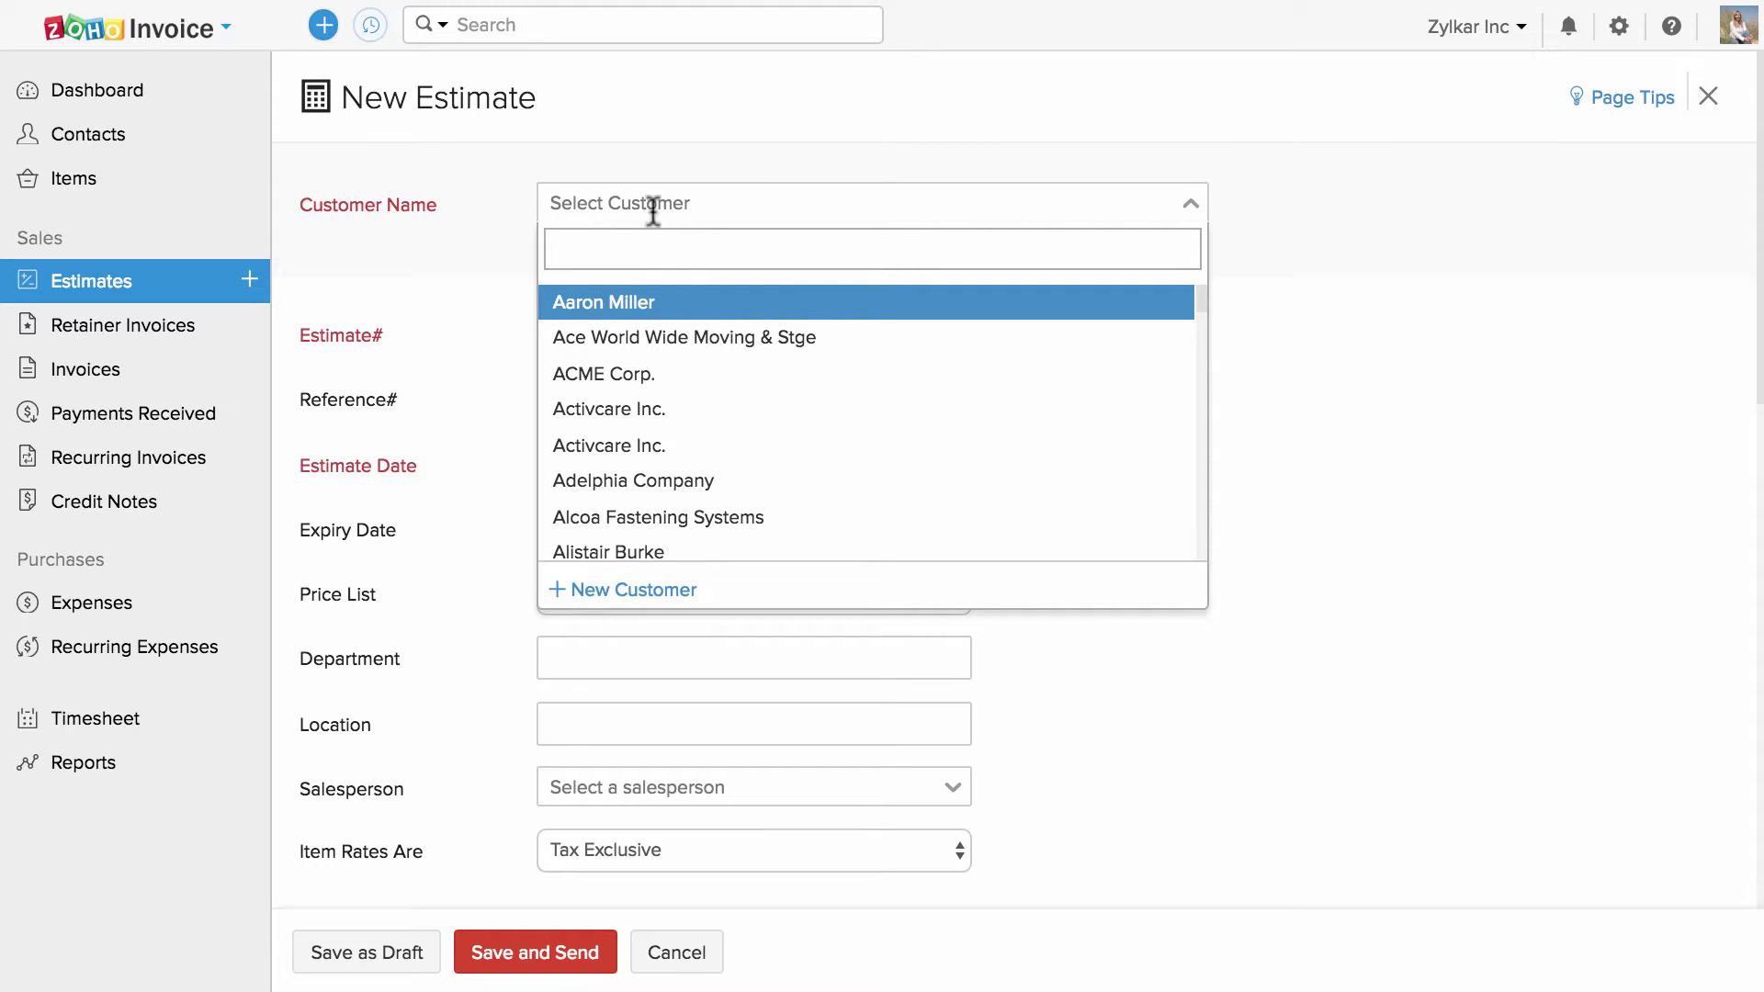
Back out of New Customer and select the first existing customer in the list.
scroll(752, 434, down, 3)
scroll(752, 434, down, 1)
scroll(748, 433, up, 4)
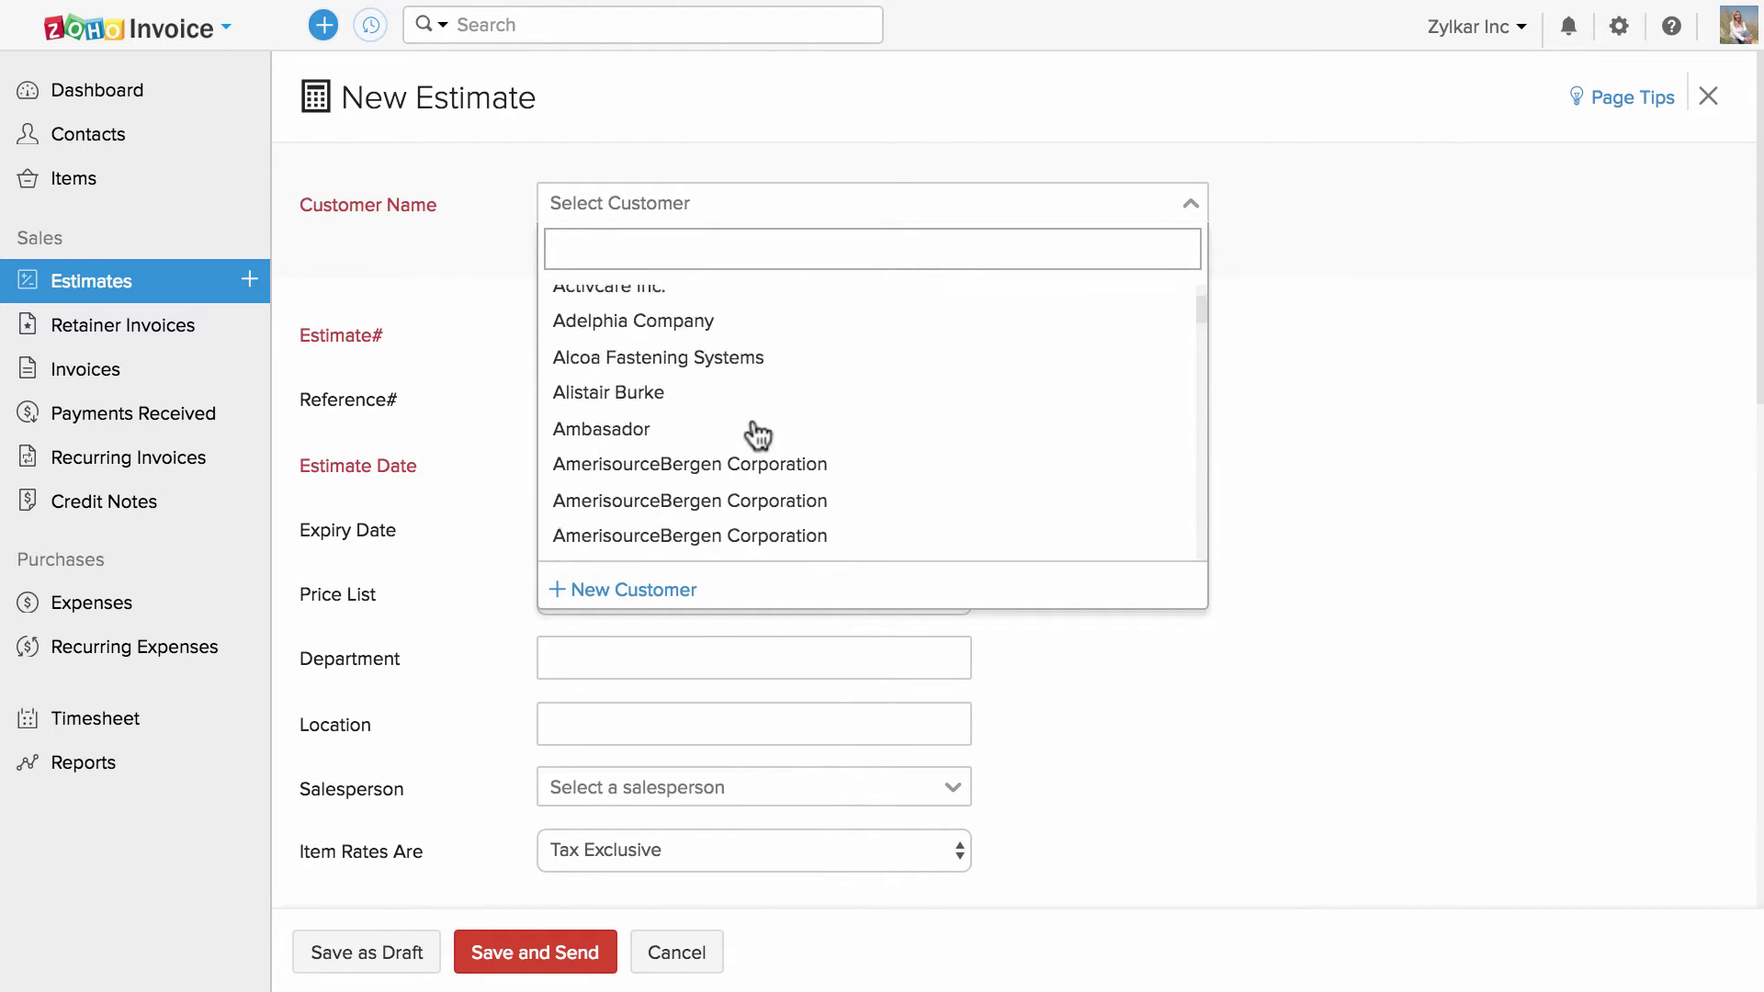
click(704, 590)
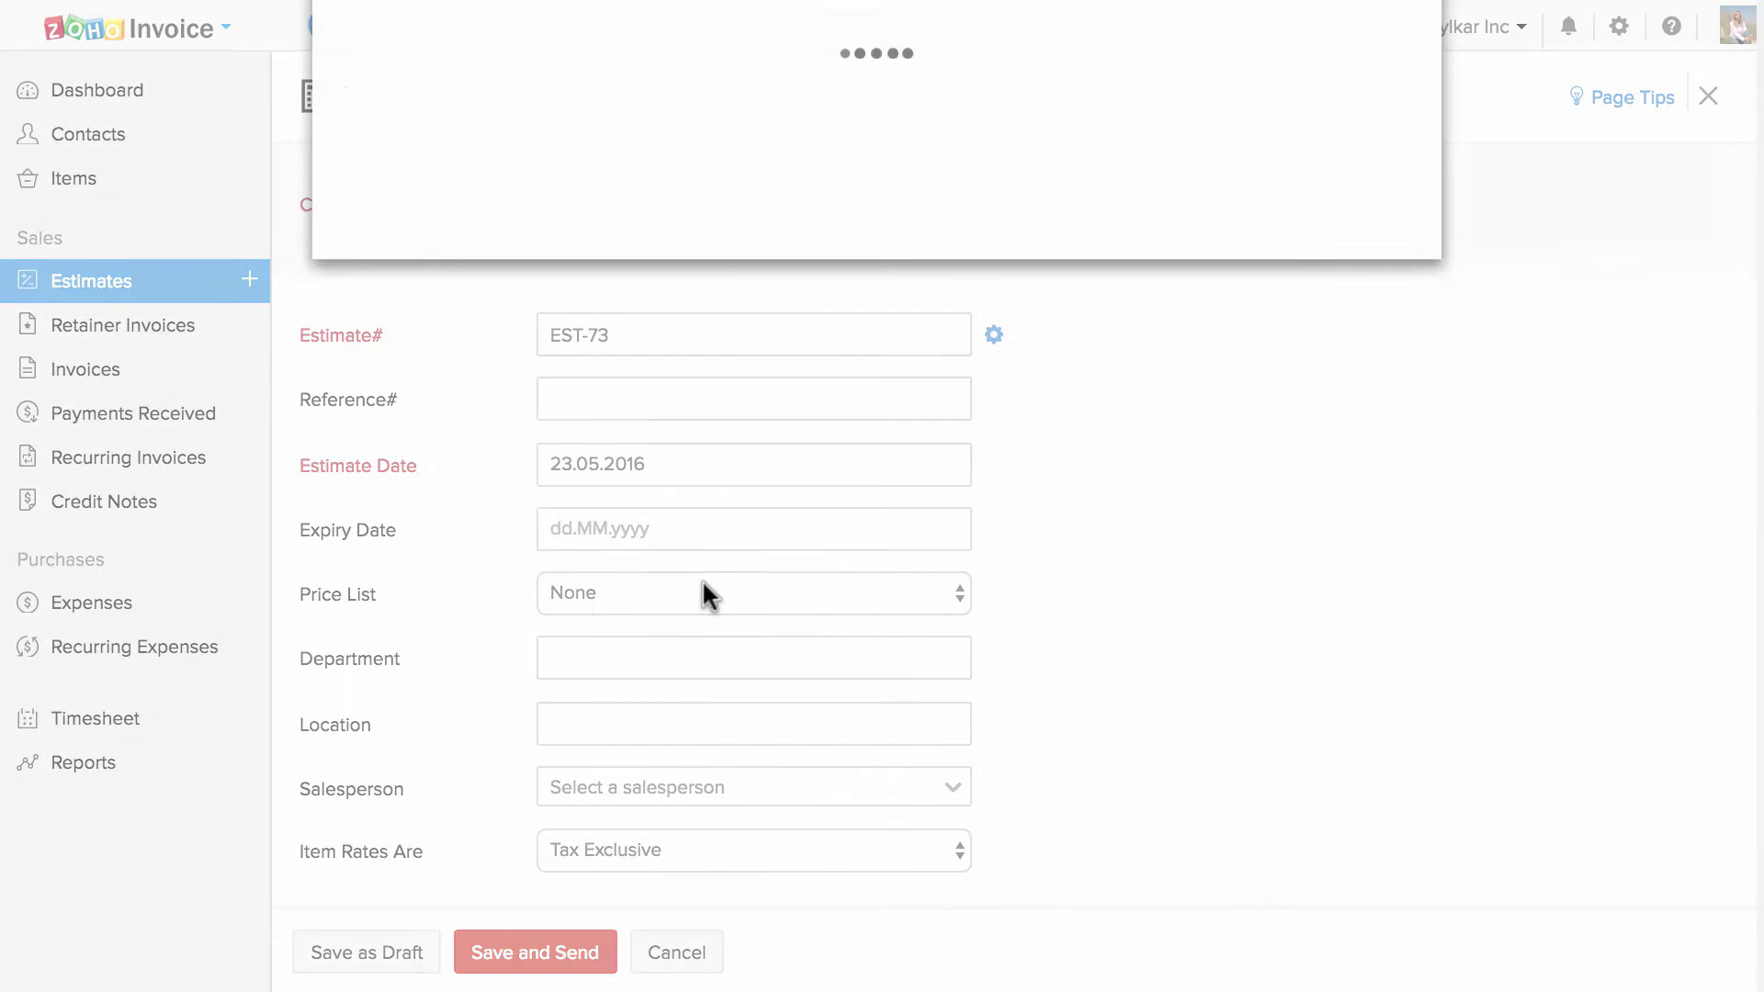
scroll(707, 599, down, 2)
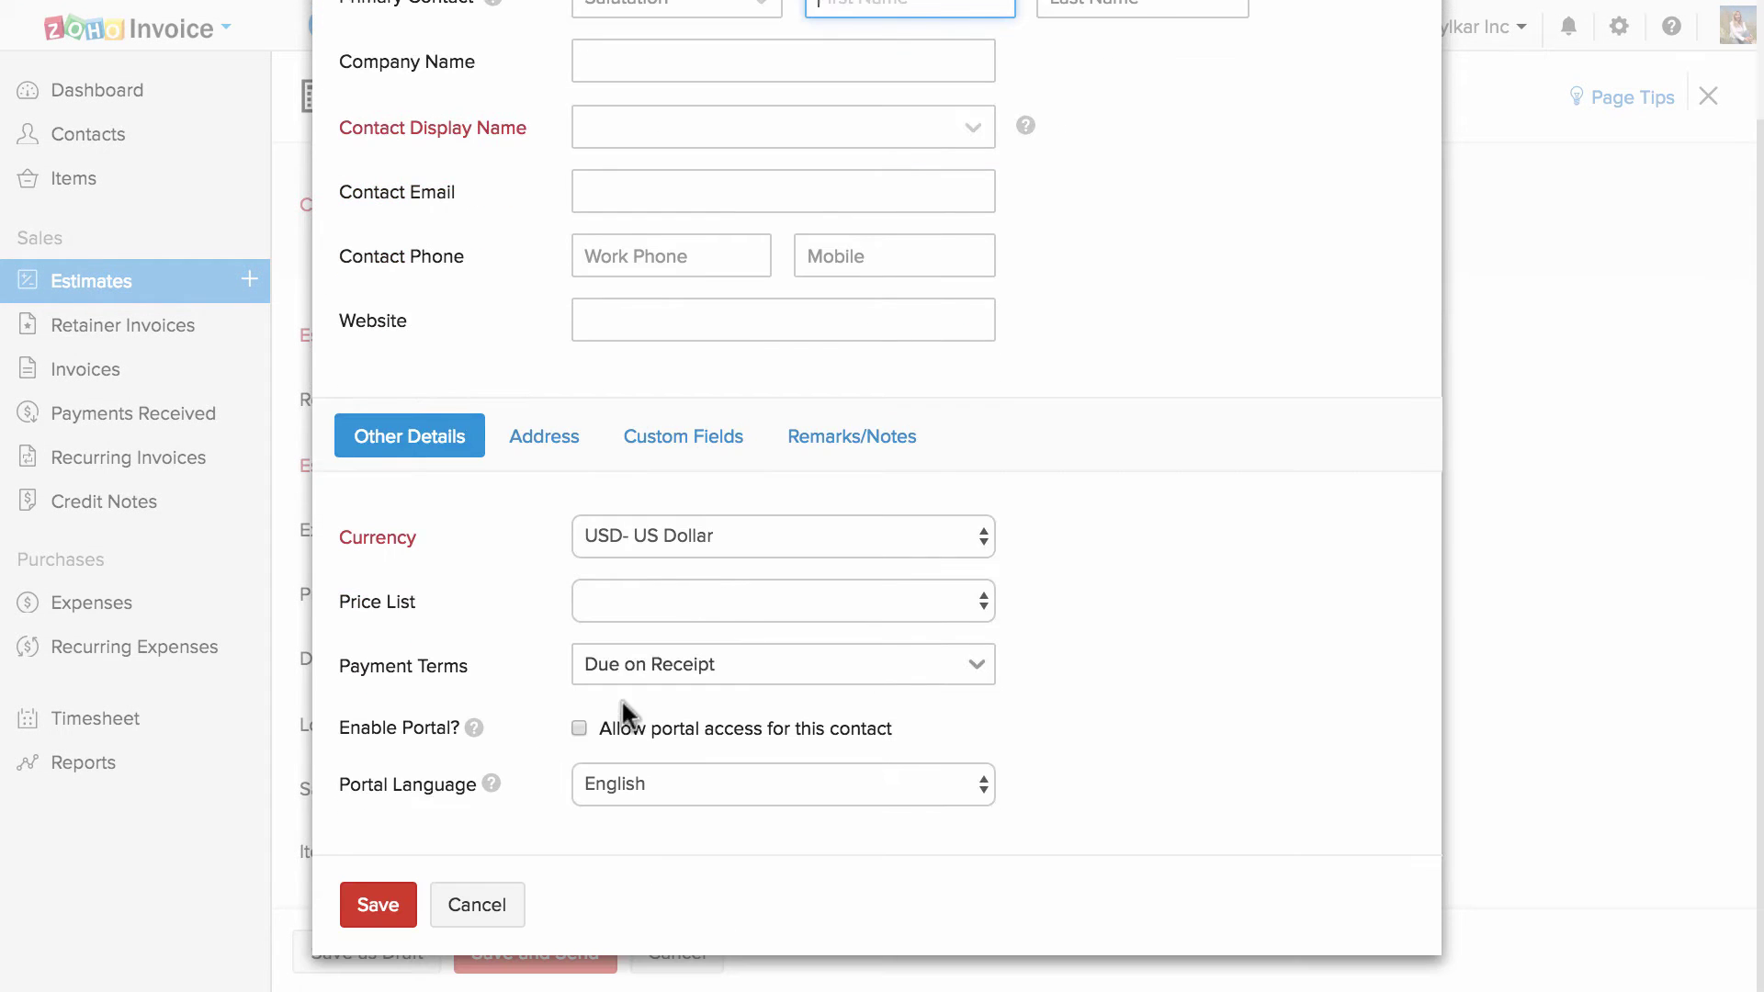
click(501, 903)
click(740, 220)
click(719, 295)
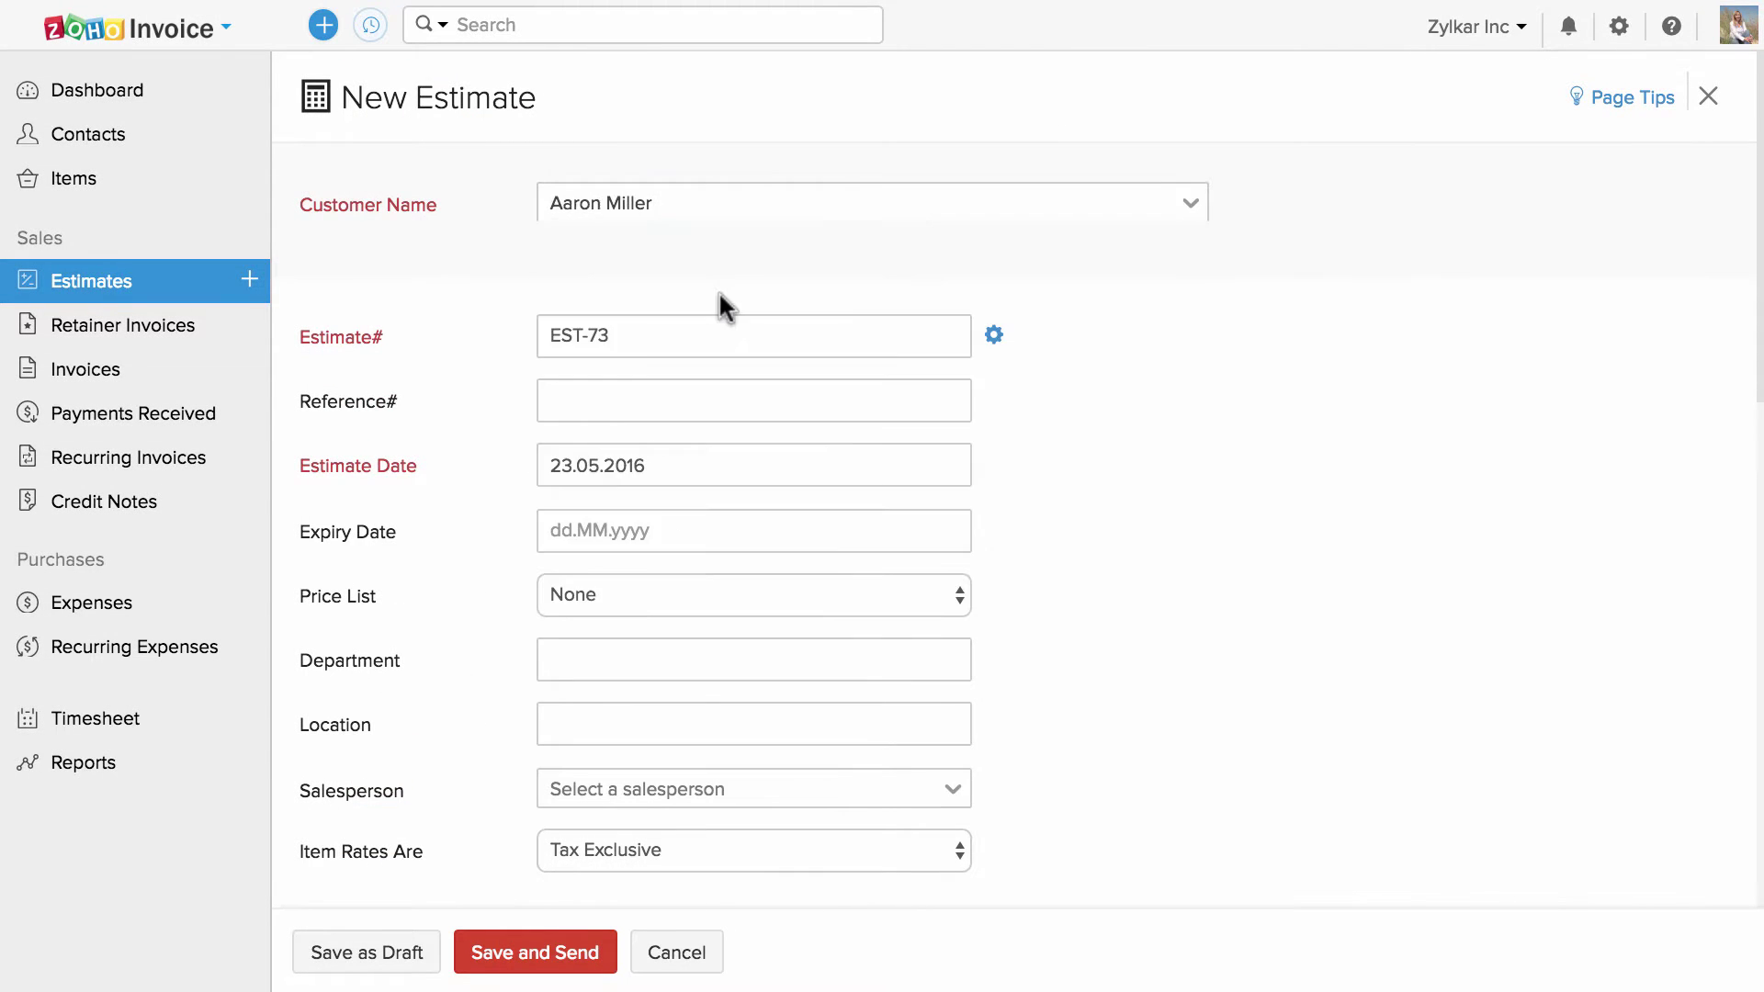
Keep estimate numbers auto-generated in the numbering settings, leaving the estimate as EST-73.
scroll(721, 362, down, 2)
click(765, 301)
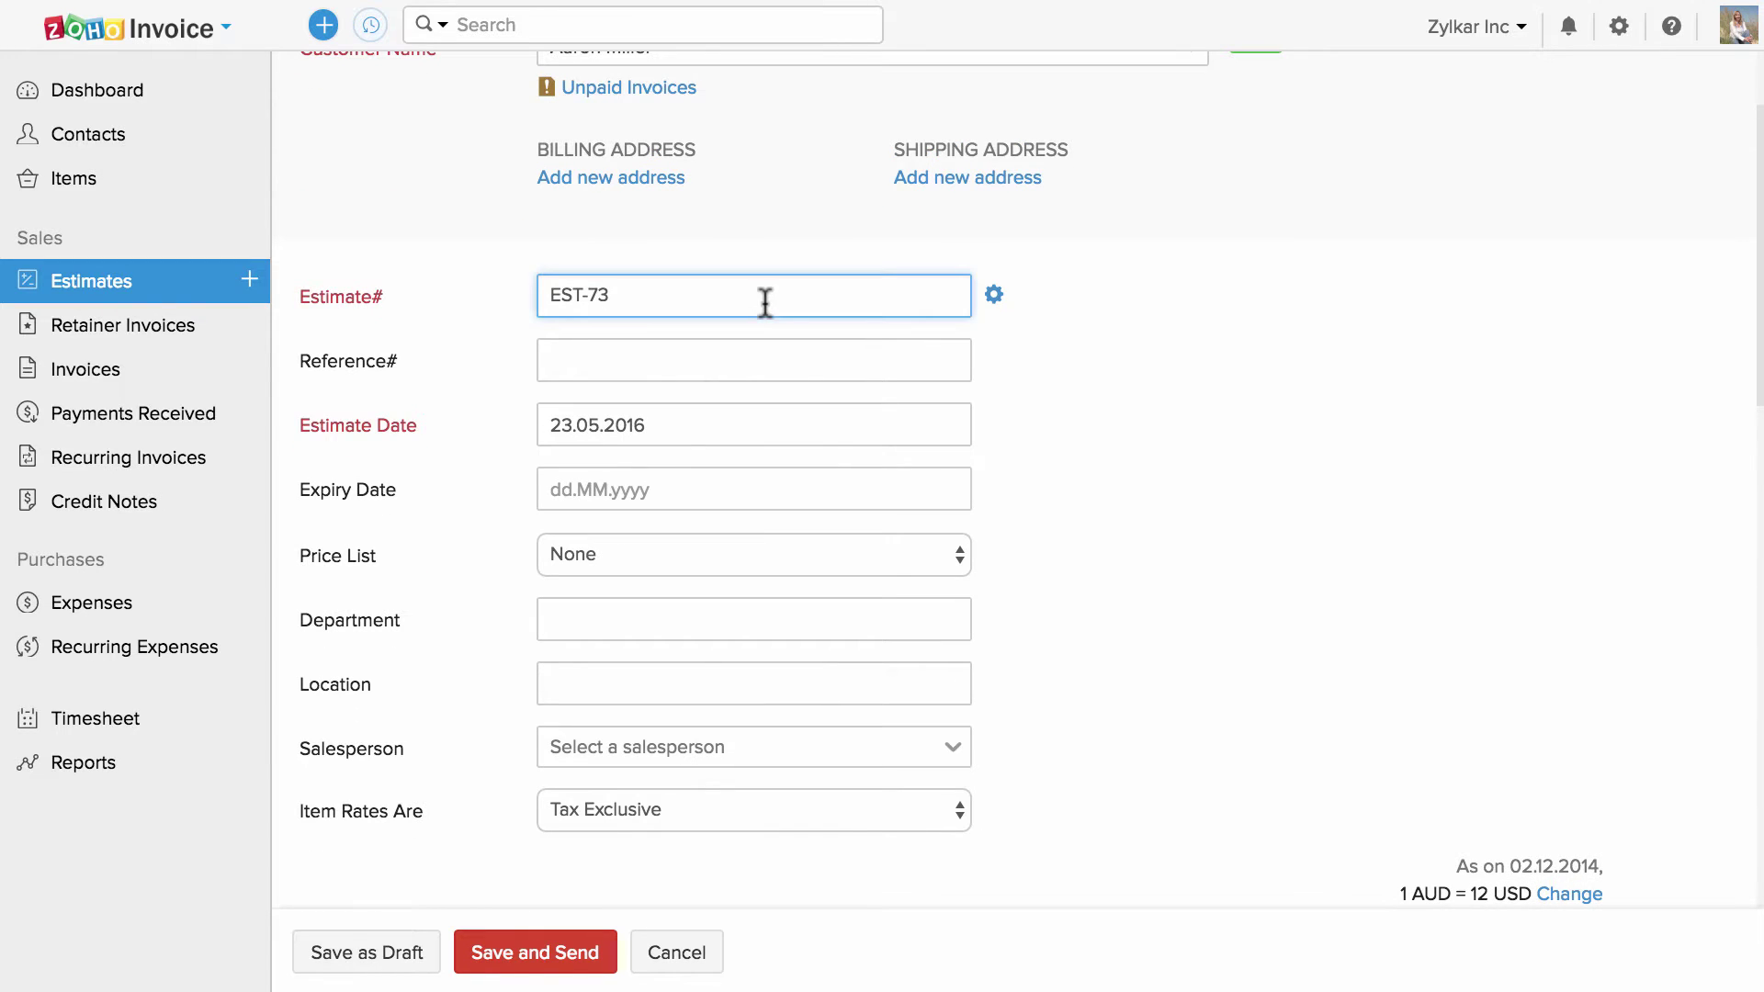
click(994, 295)
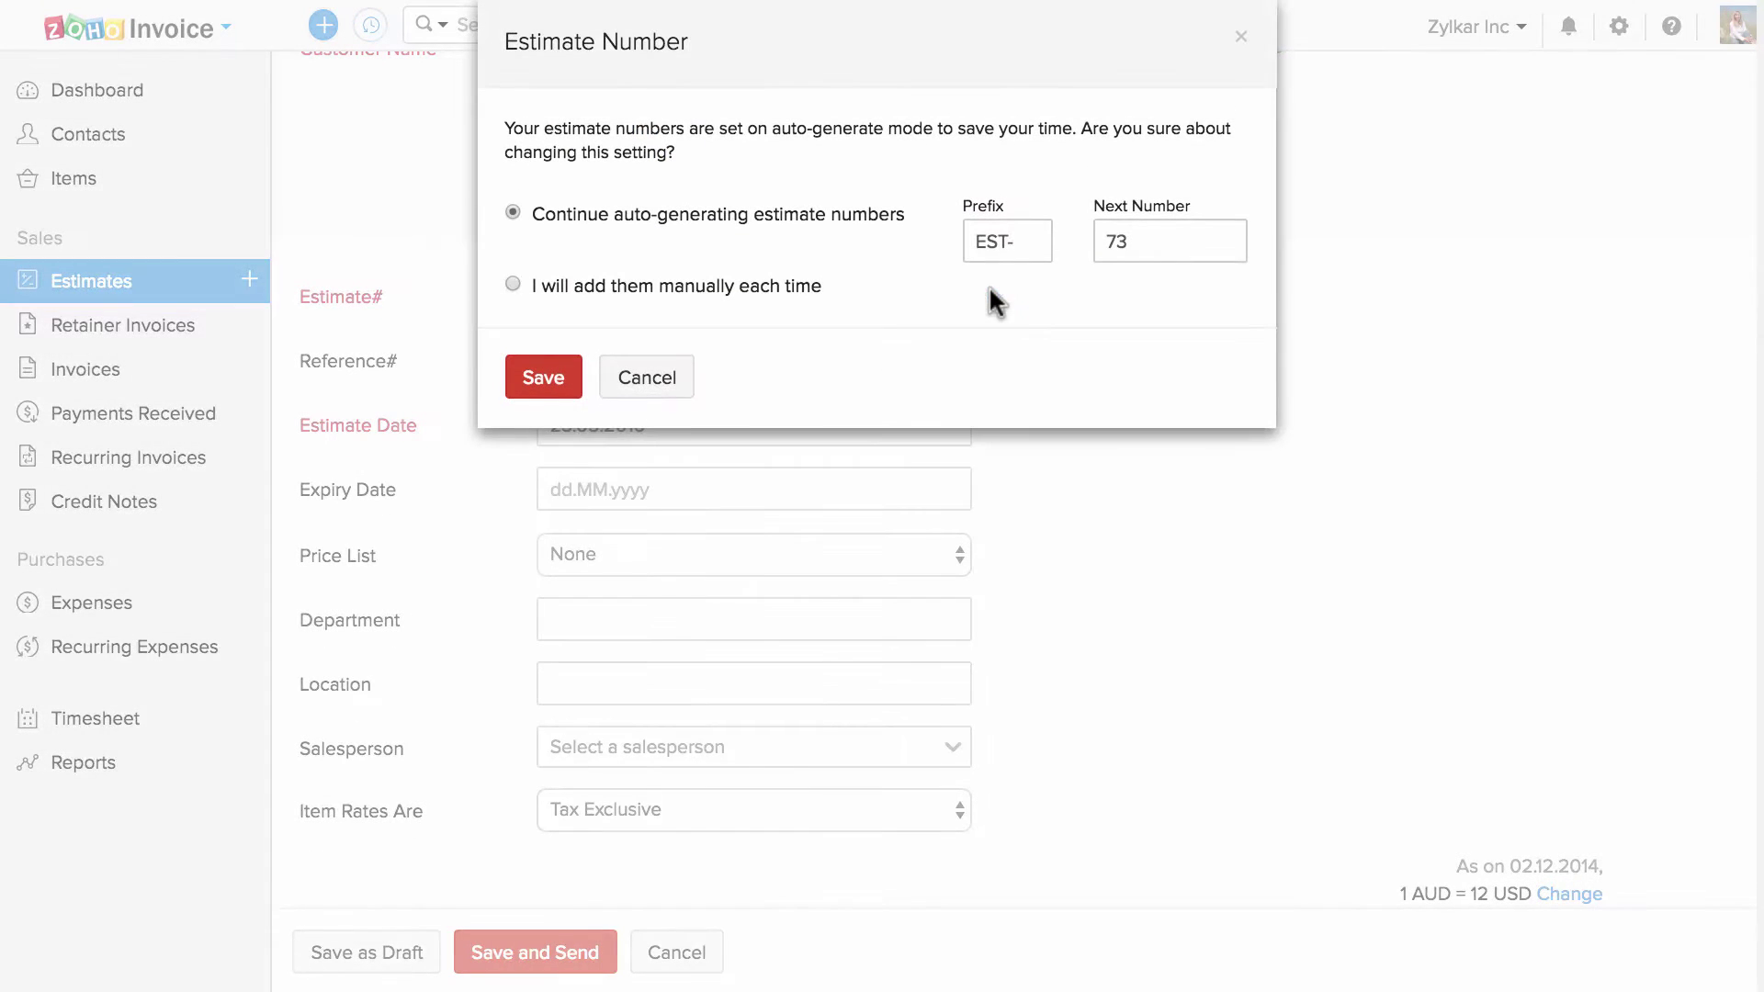
click(704, 288)
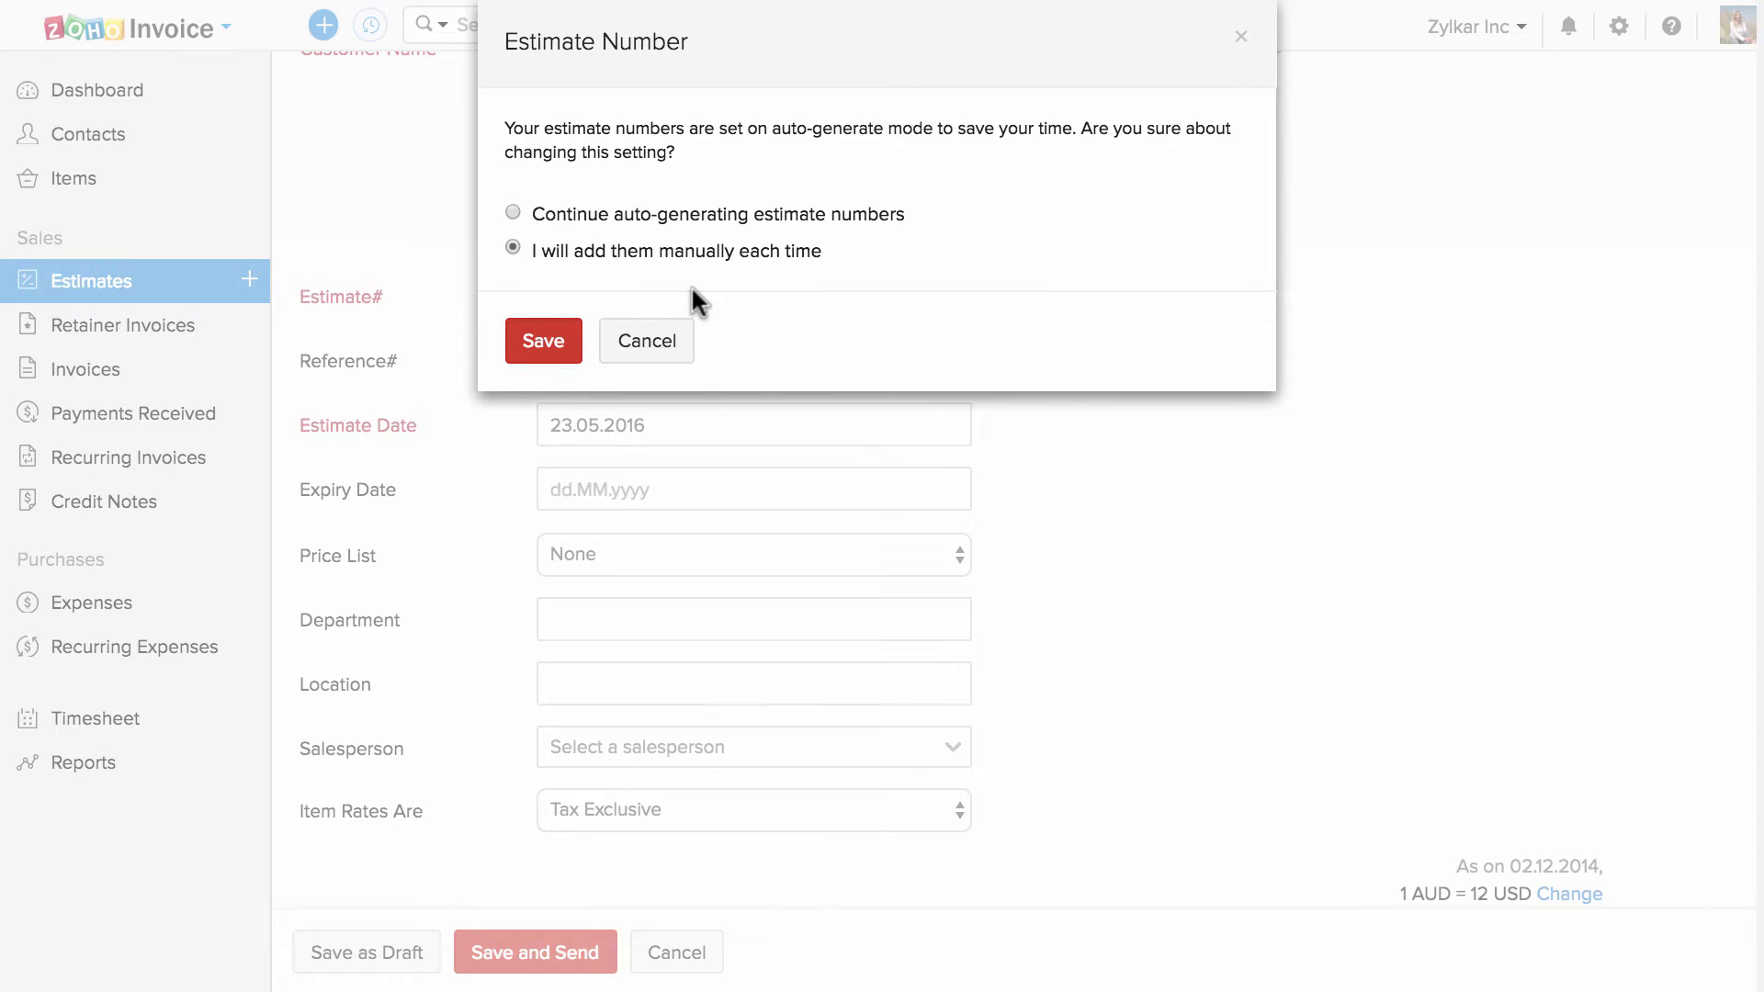
click(594, 215)
click(553, 384)
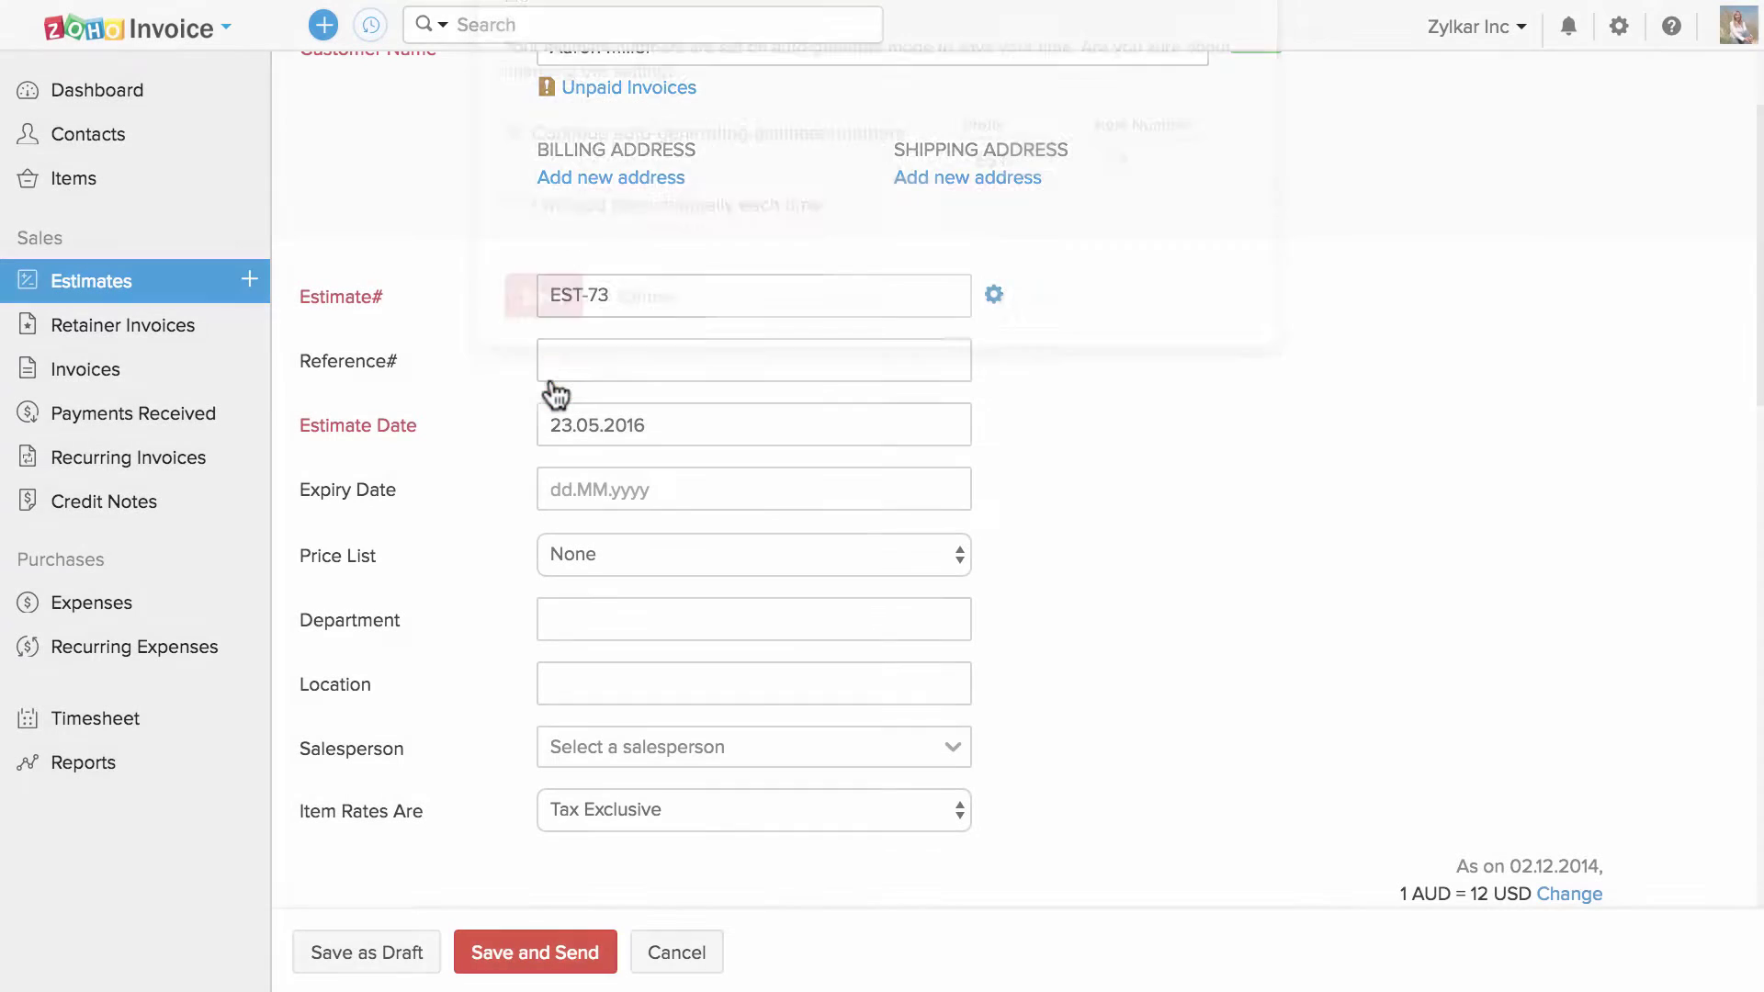
Set the expiry date to 31.05.2016 and leave the price list at None.
click(611, 365)
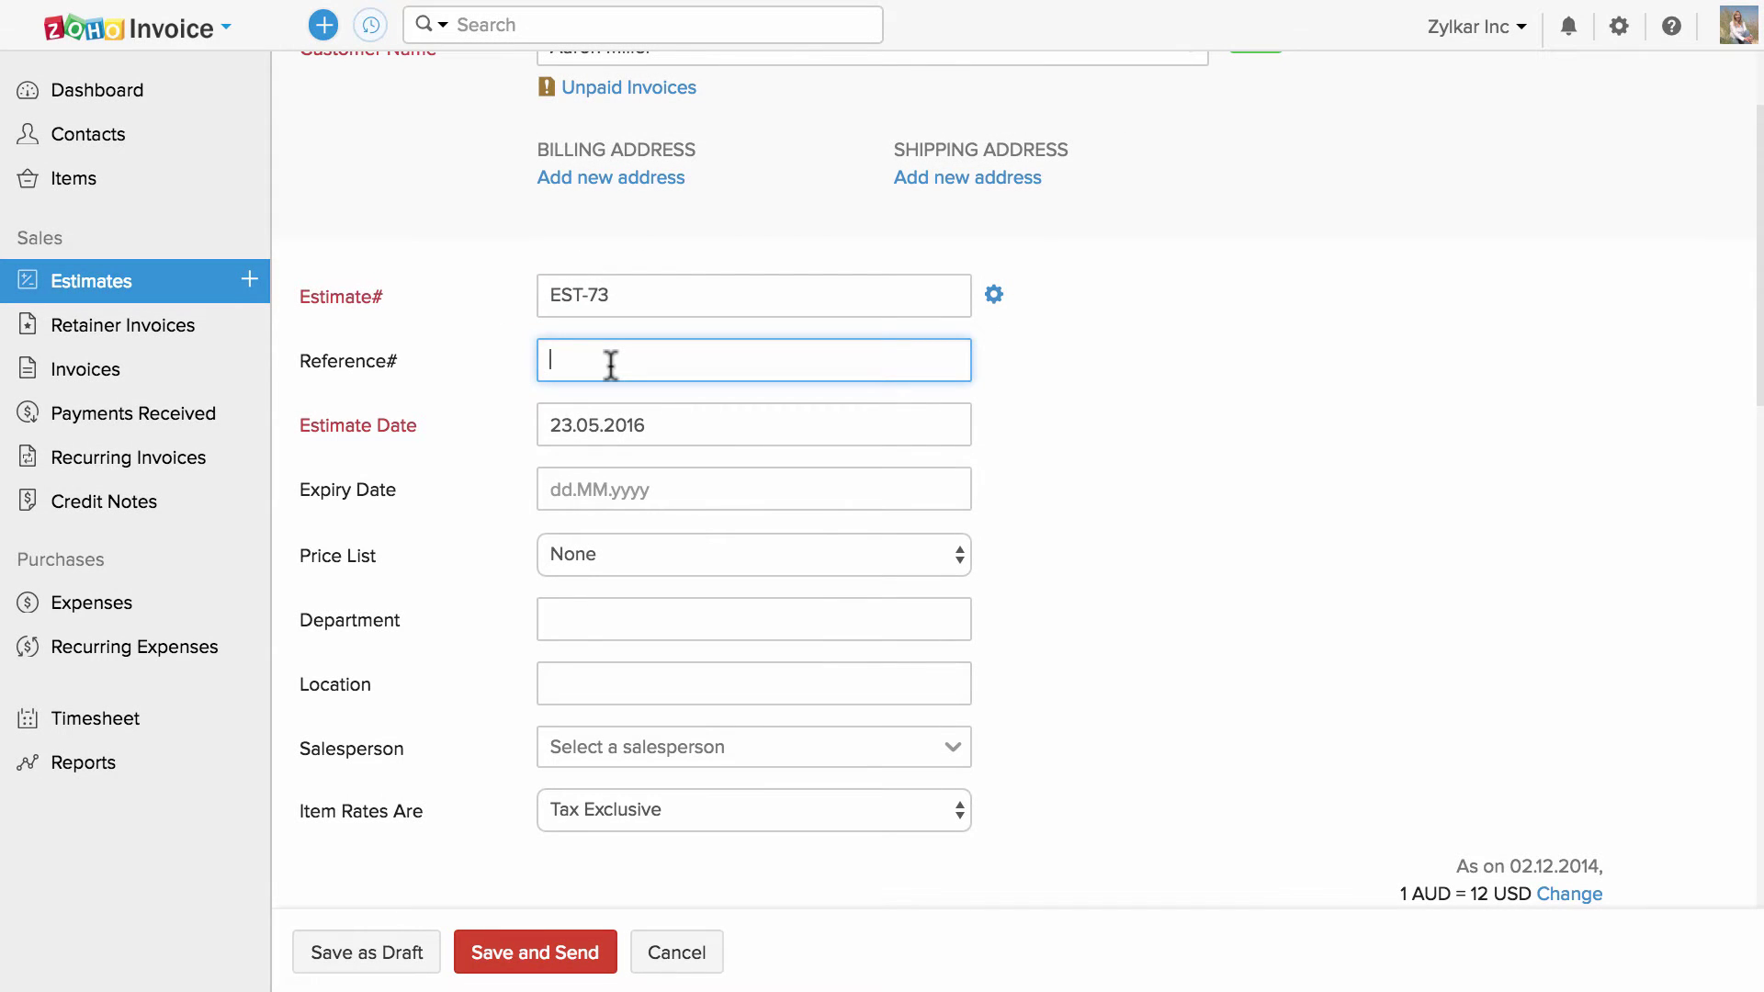
scroll(1057, 454, down, 3)
click(693, 237)
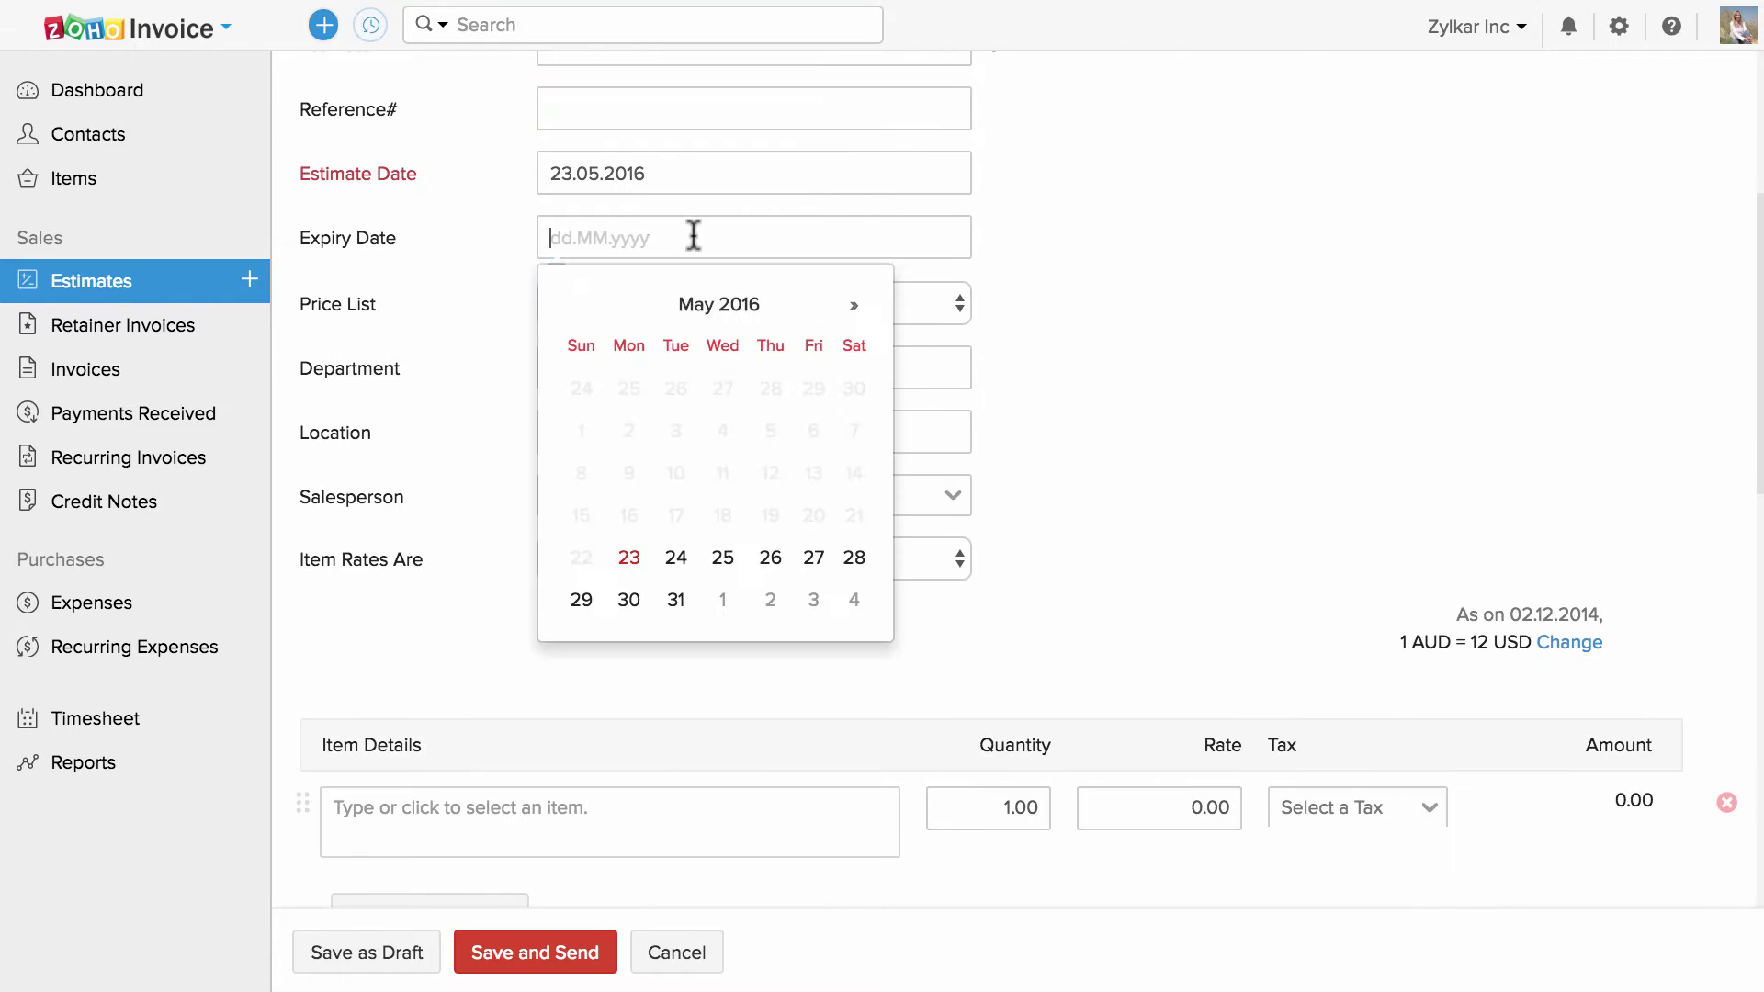
click(678, 599)
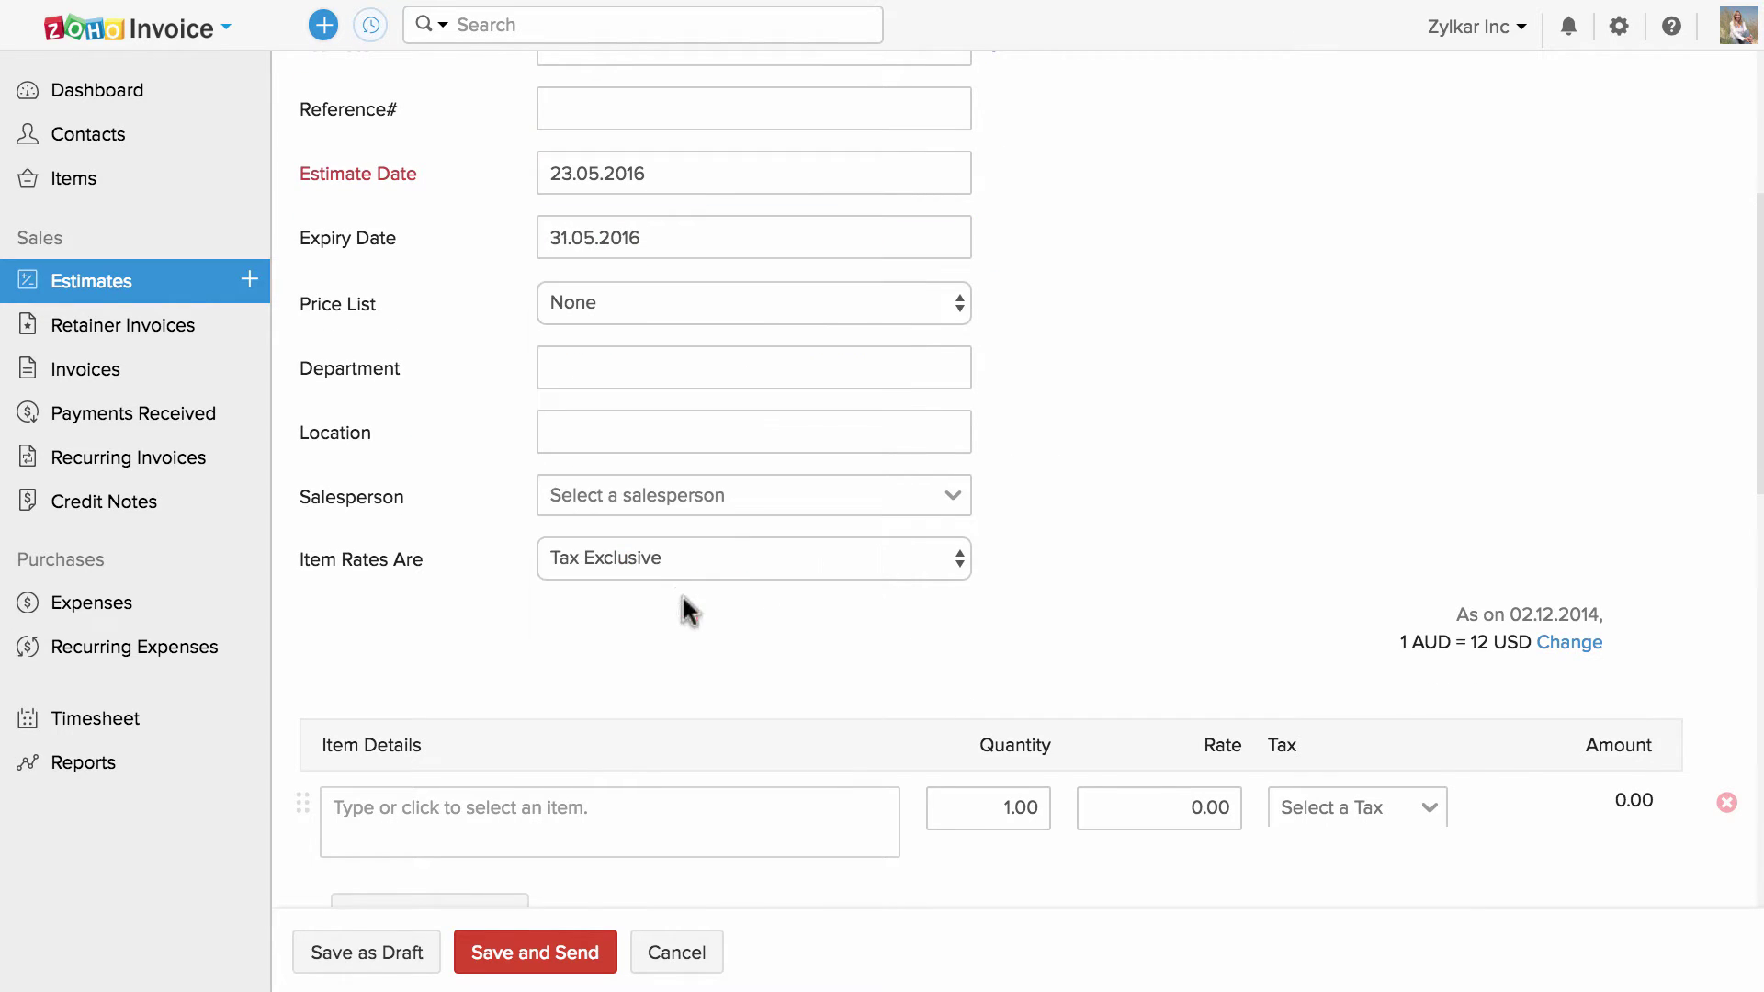
click(700, 285)
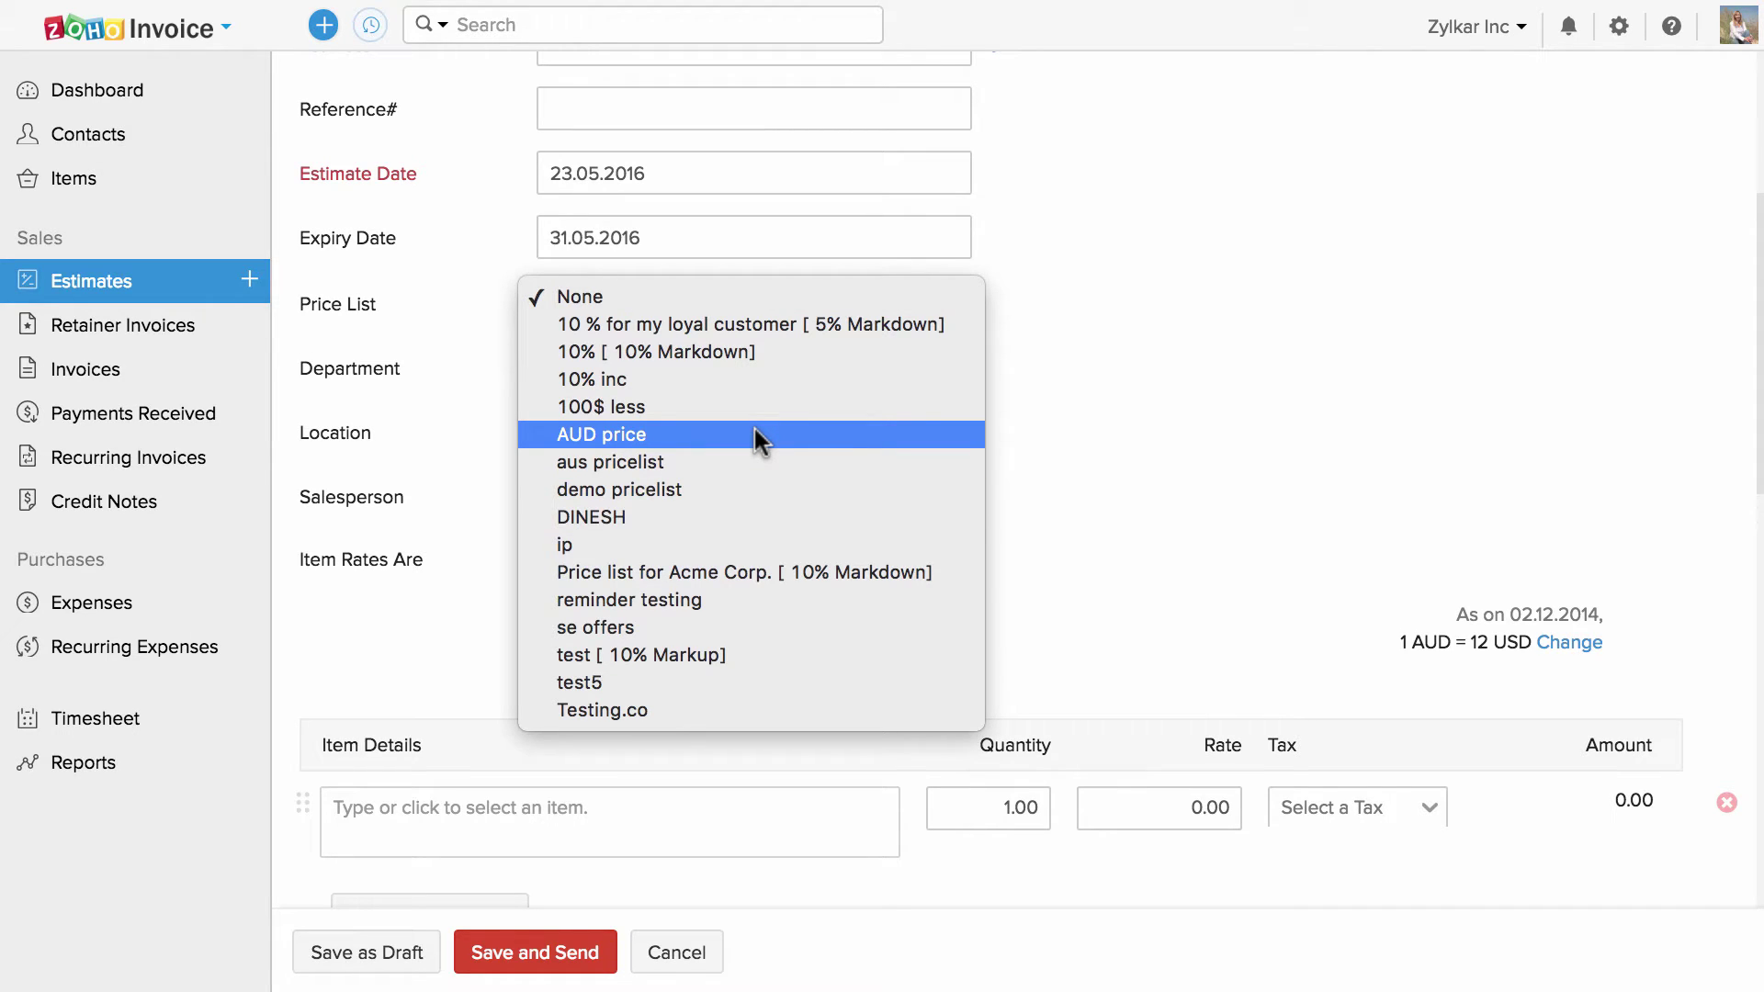
click(1026, 325)
Move between the Department and Location fields without changing them.
click(847, 378)
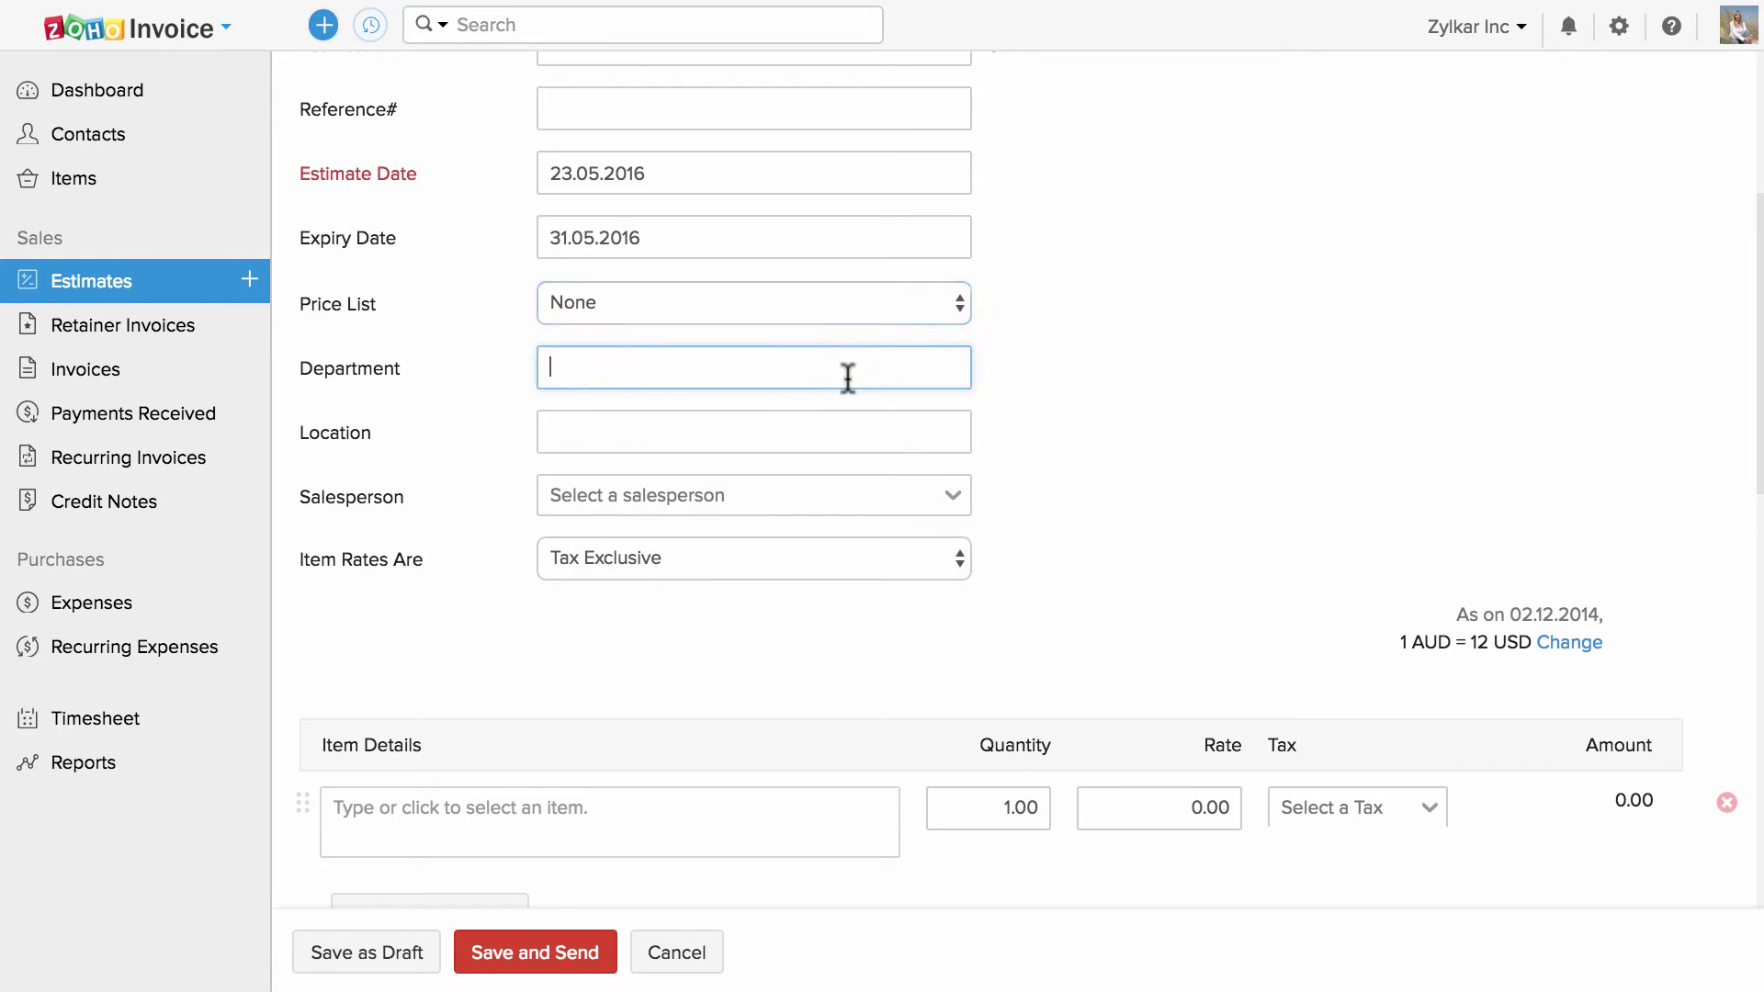
click(828, 420)
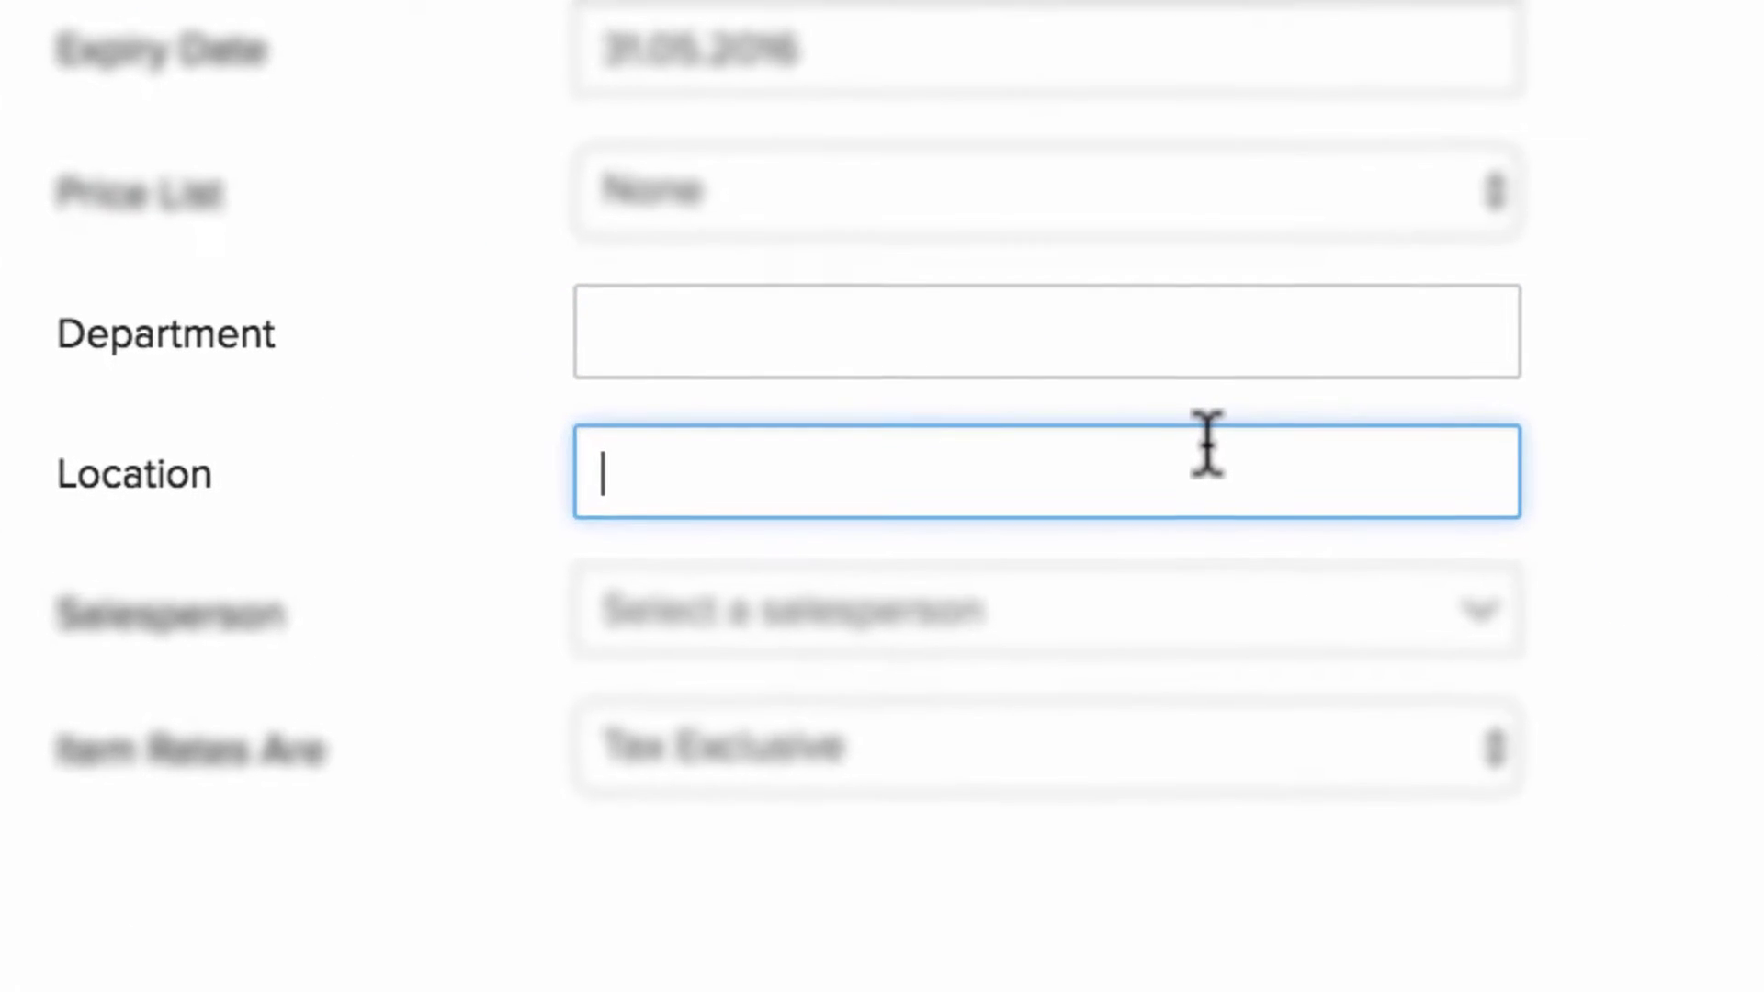
click(1053, 358)
click(1105, 441)
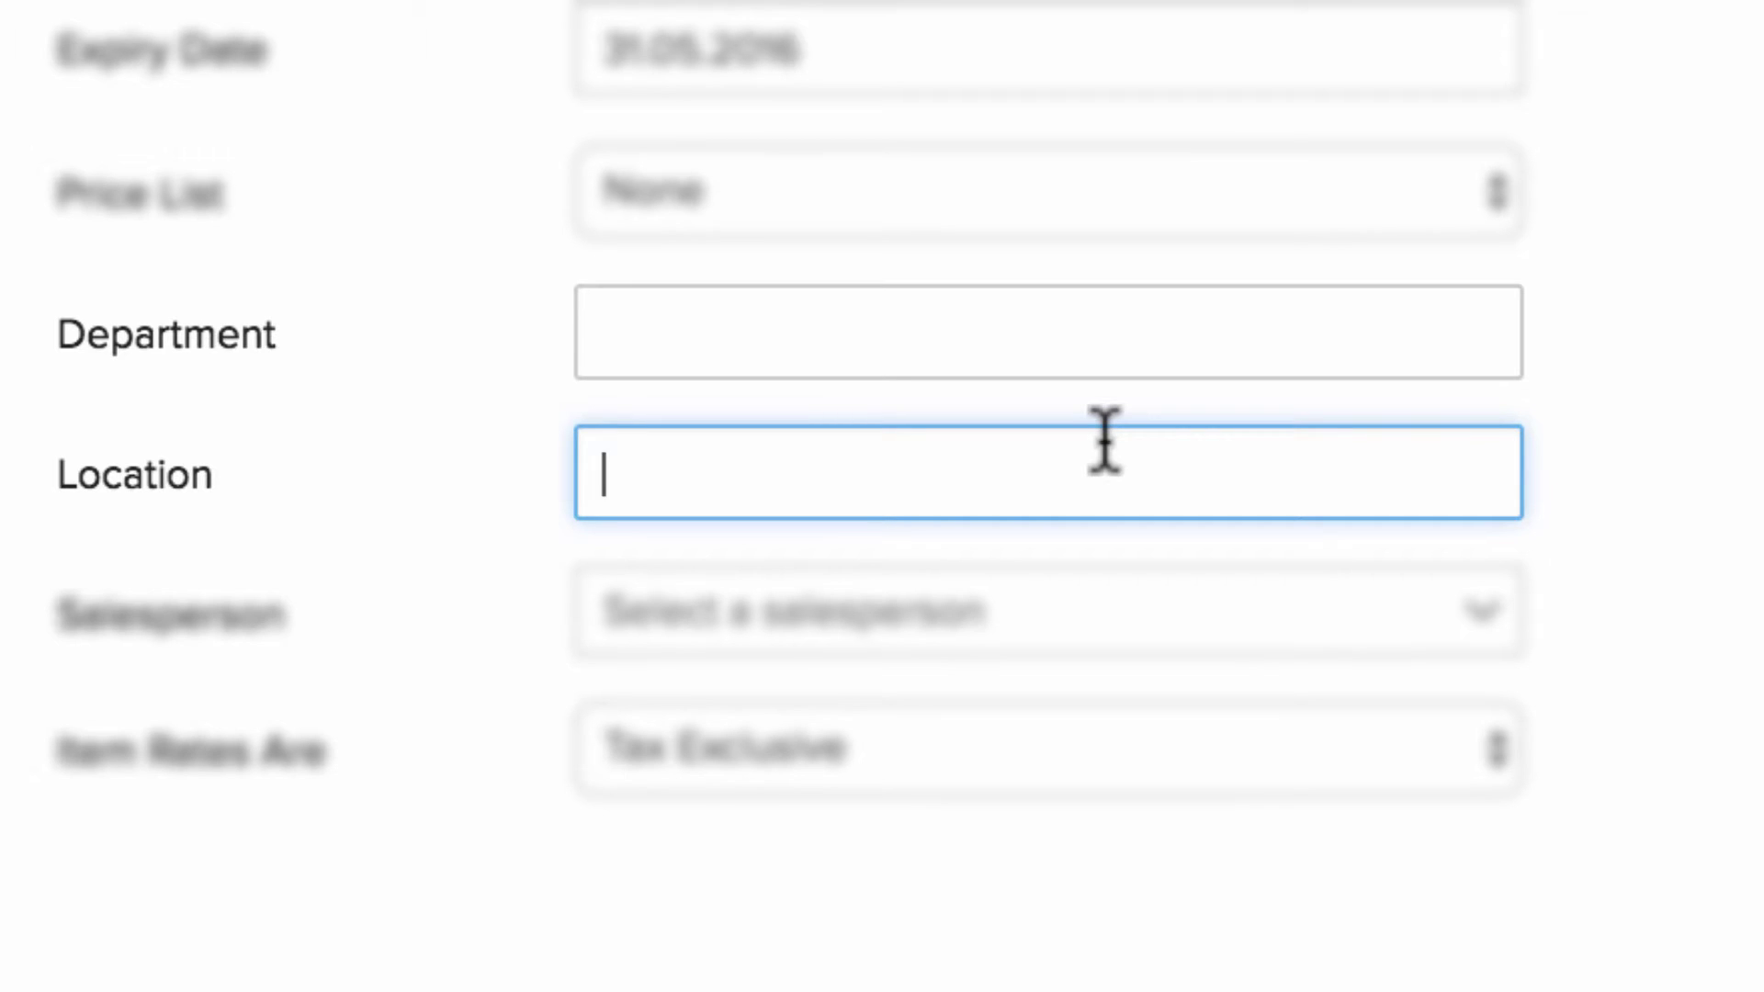
scroll(1038, 434, down, 2)
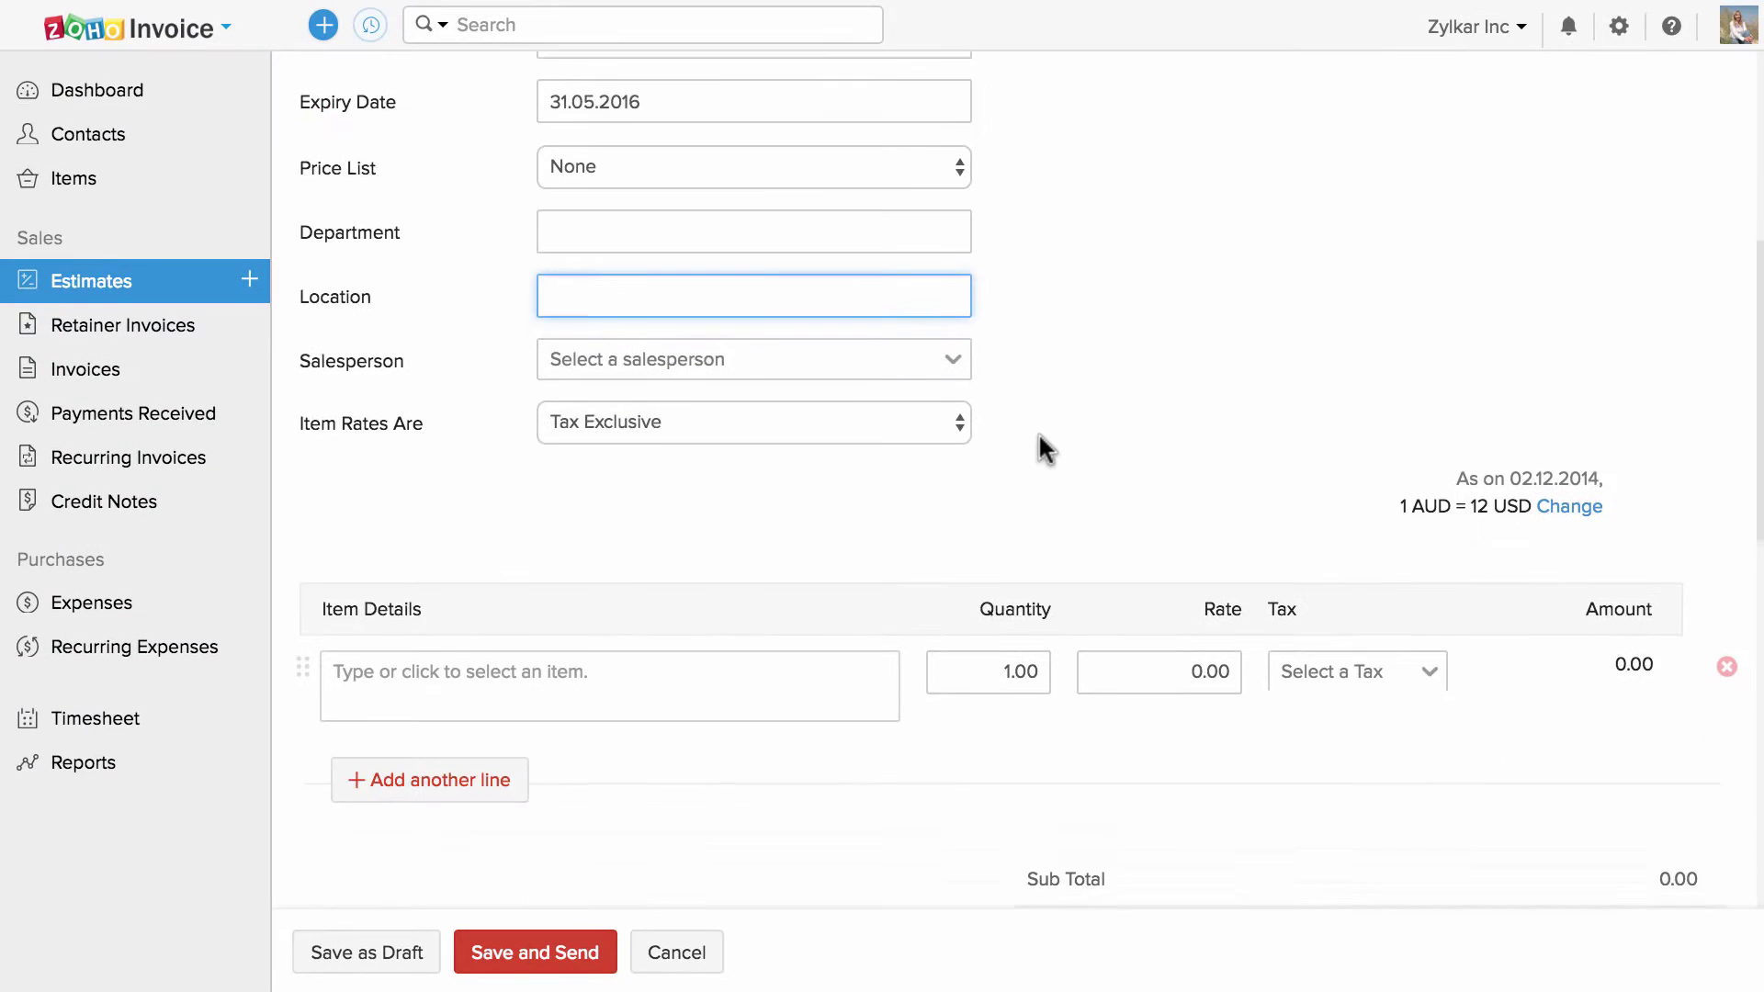
click(796, 366)
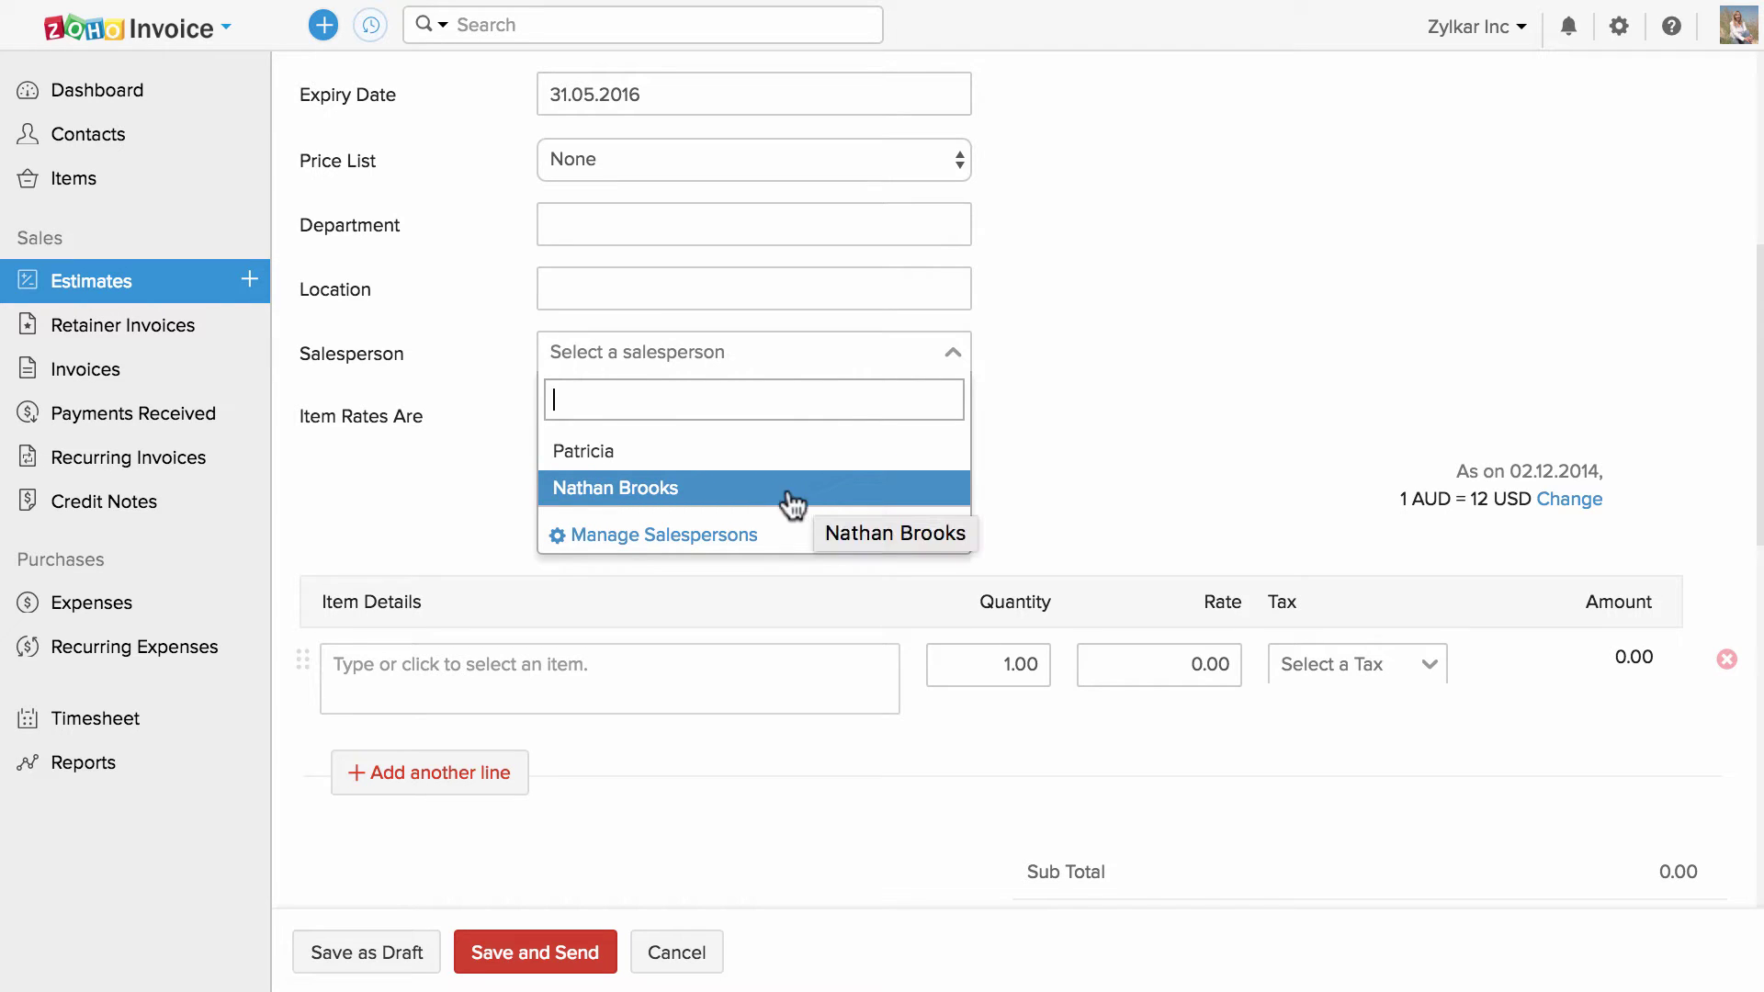
click(754, 534)
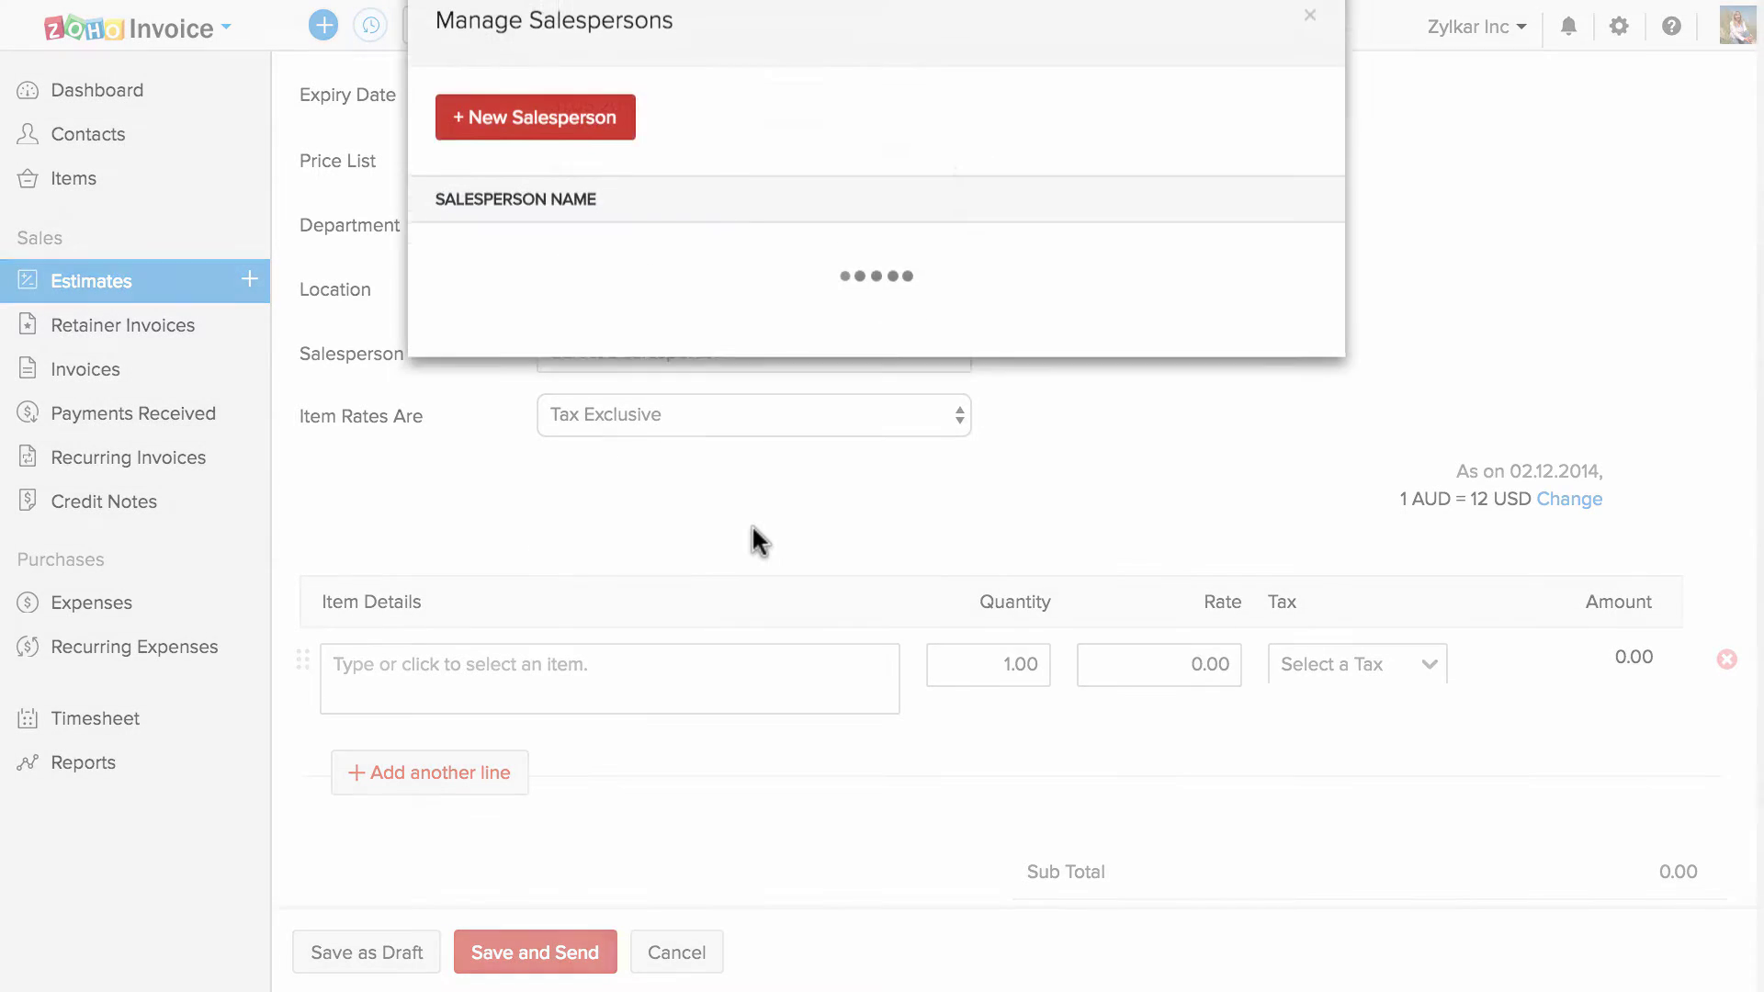
click(562, 146)
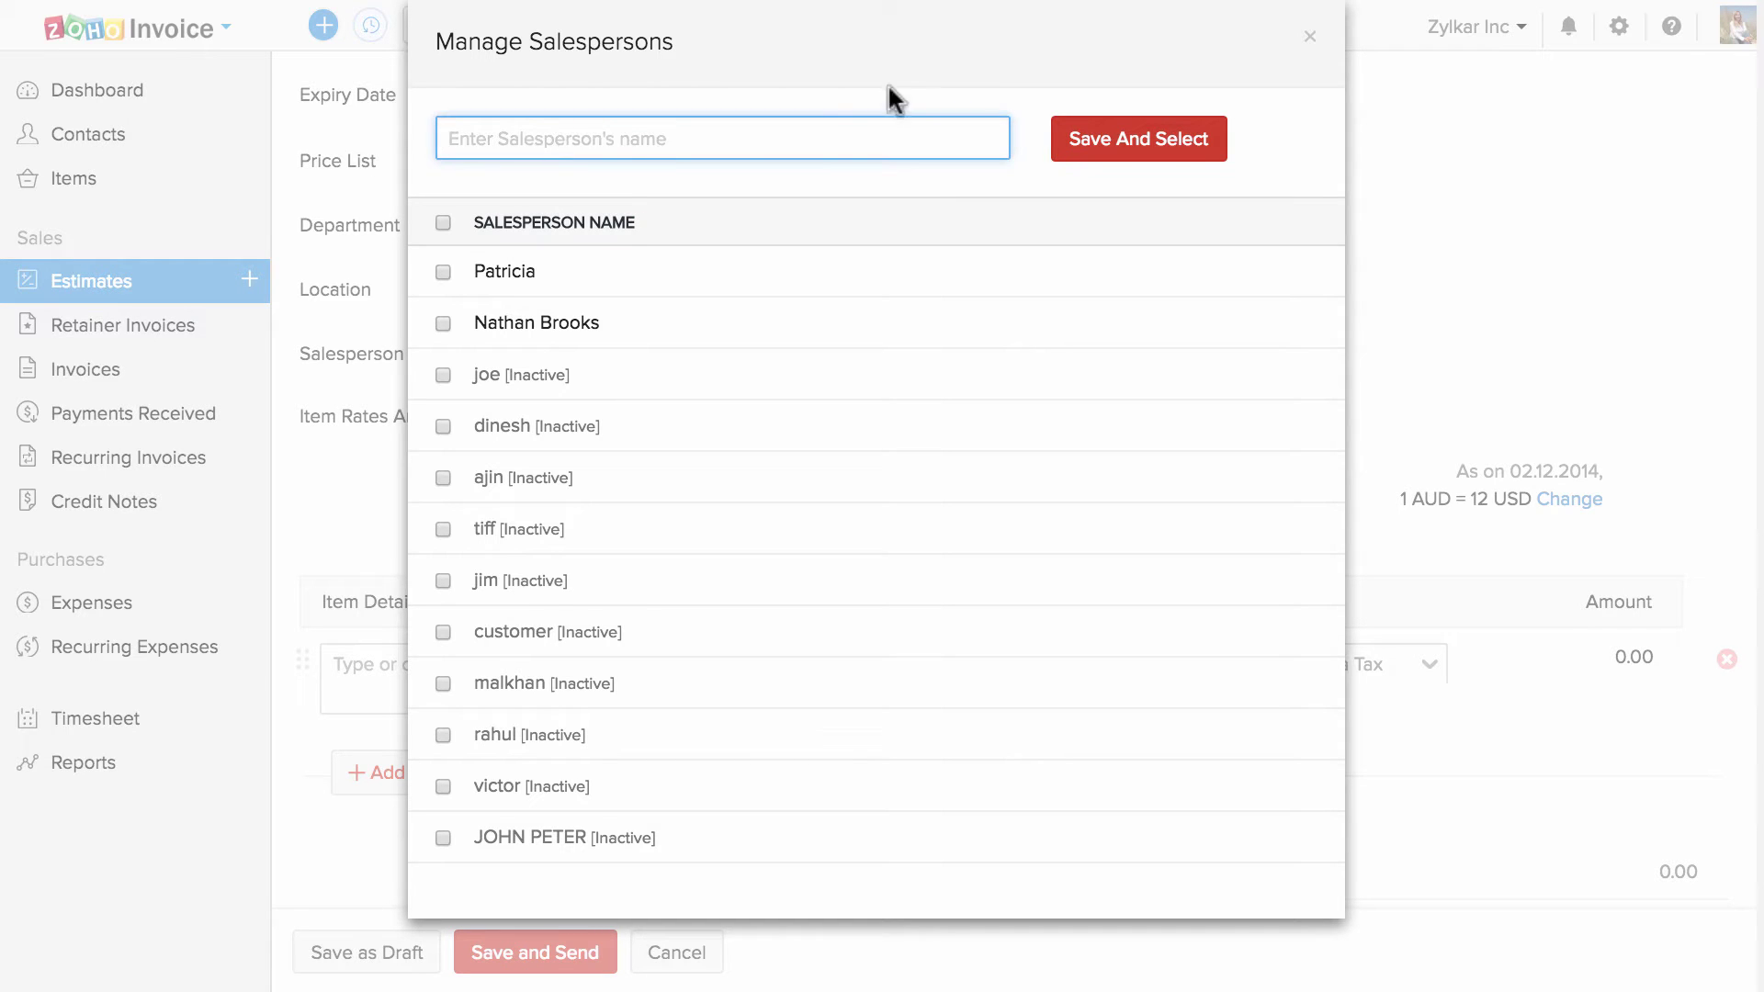
click(1310, 36)
click(928, 416)
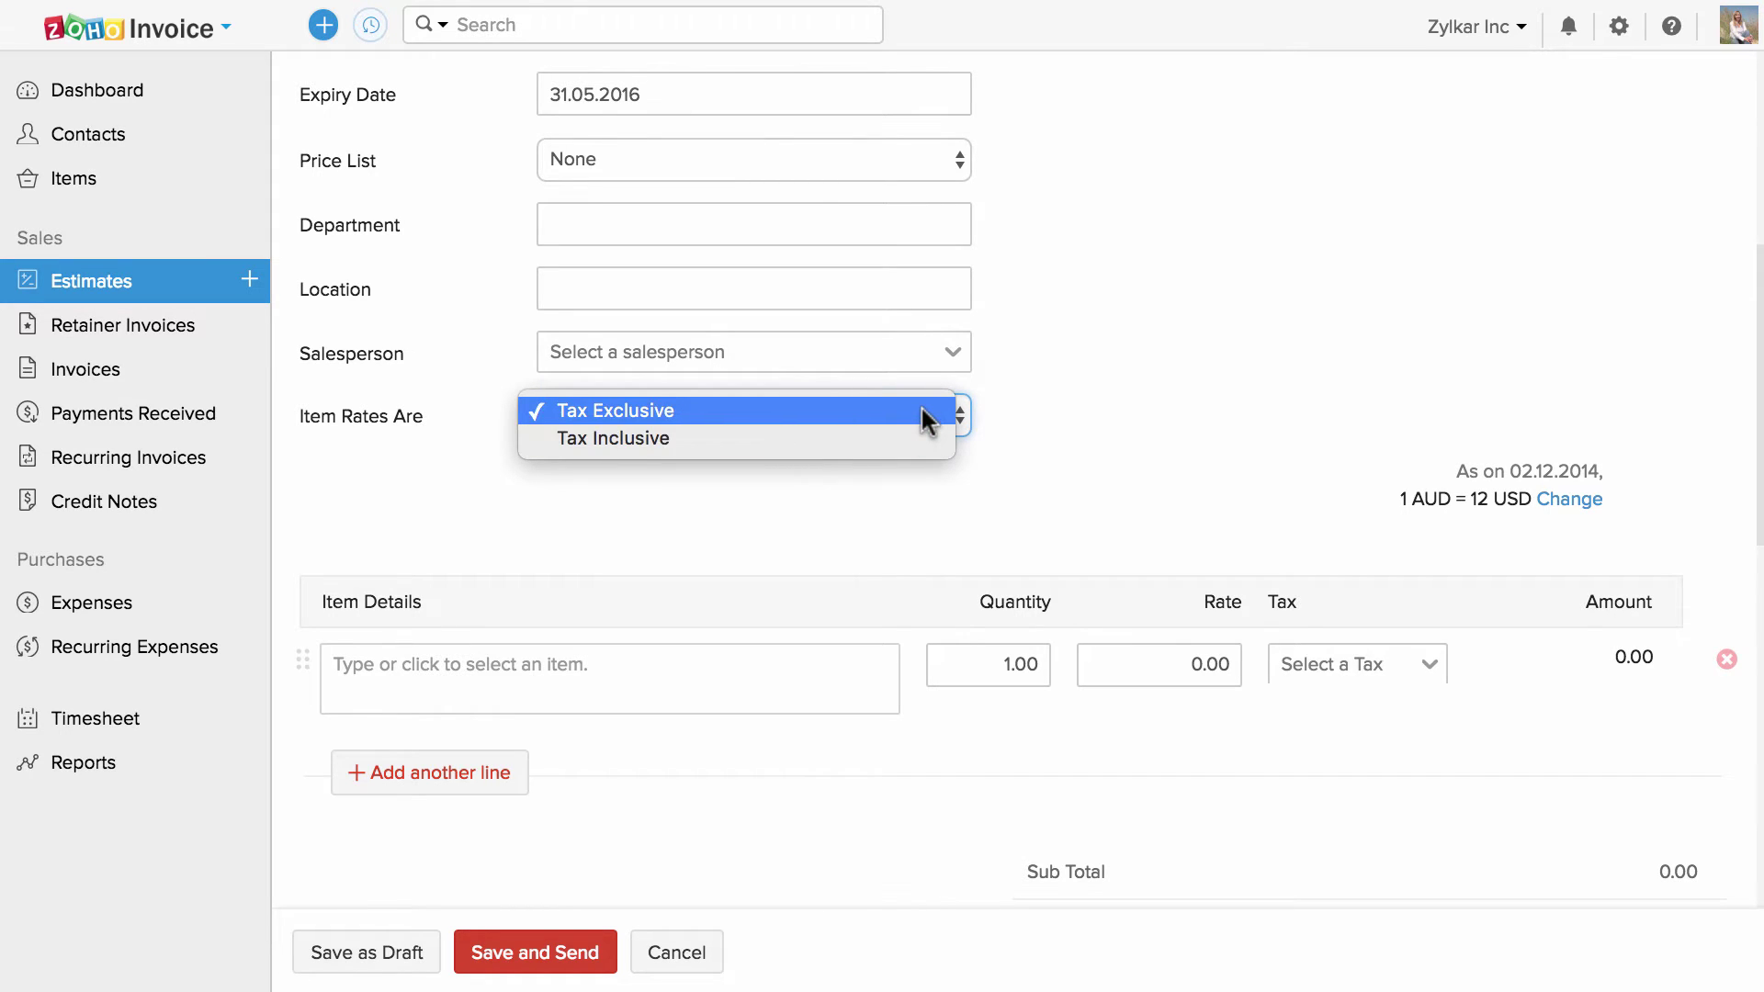
Make line one Brochure Design Single Sided Color, quantity 10, with Trstimg 12% tax, rates tax exclusive.
click(920, 407)
scroll(1072, 491, down, 2)
click(829, 466)
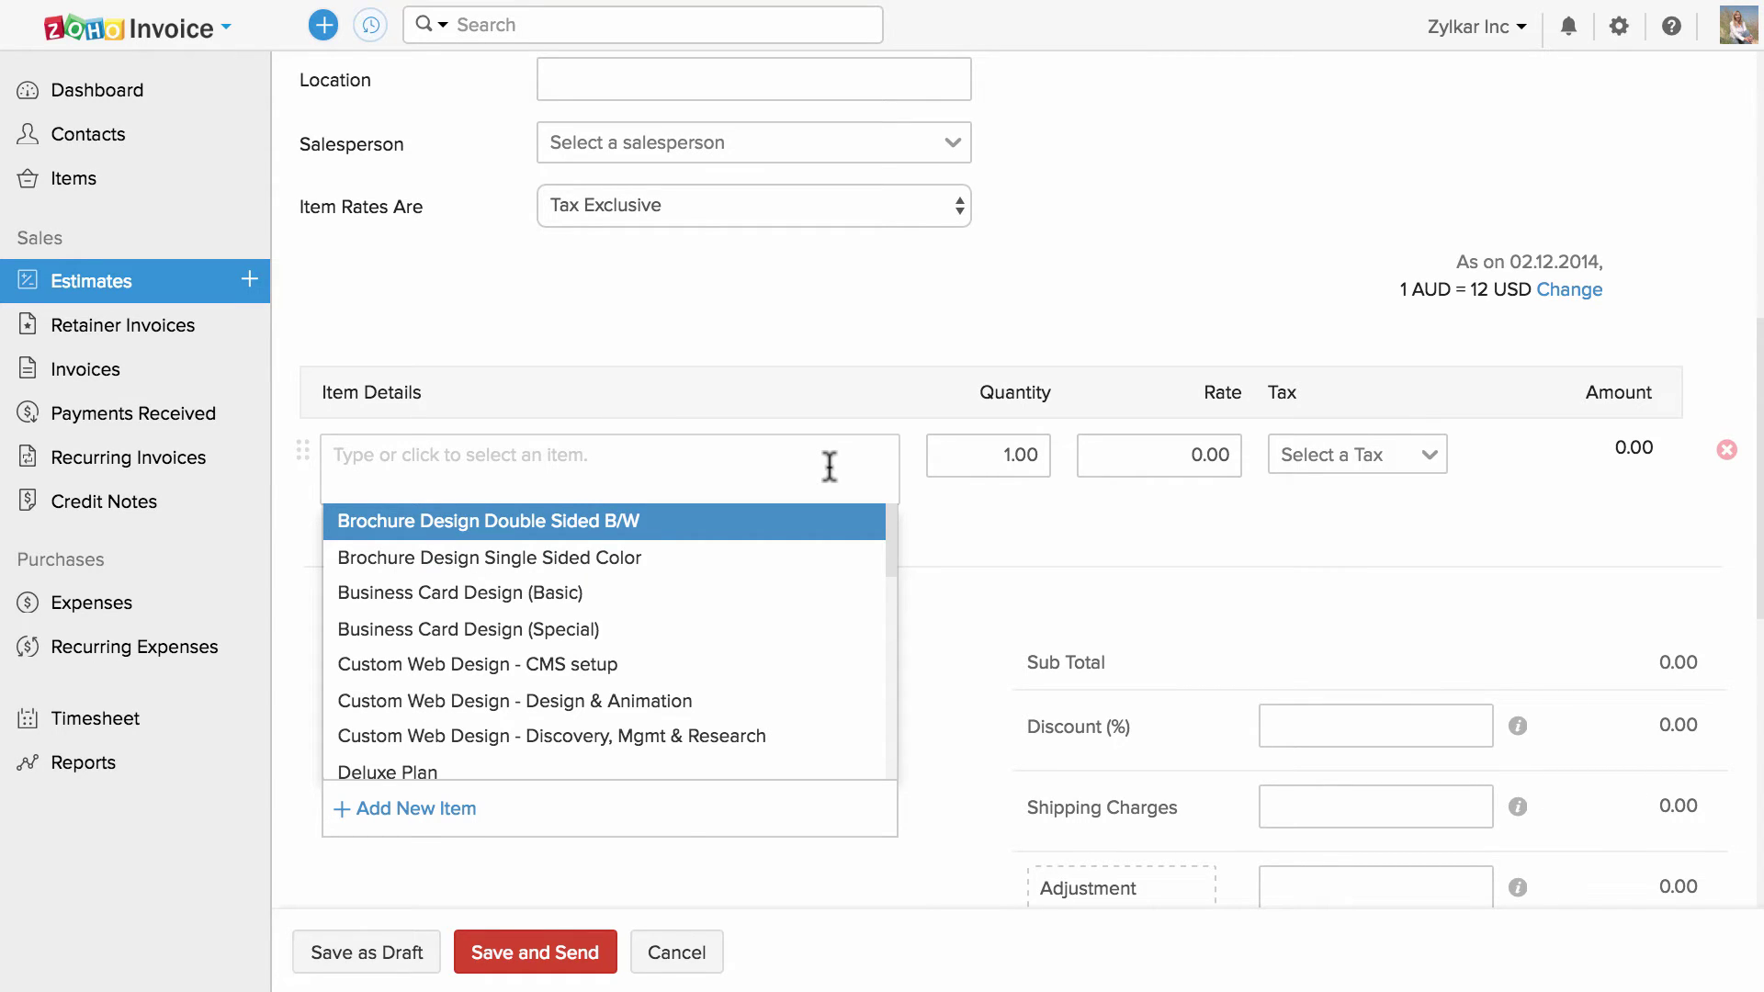
click(779, 551)
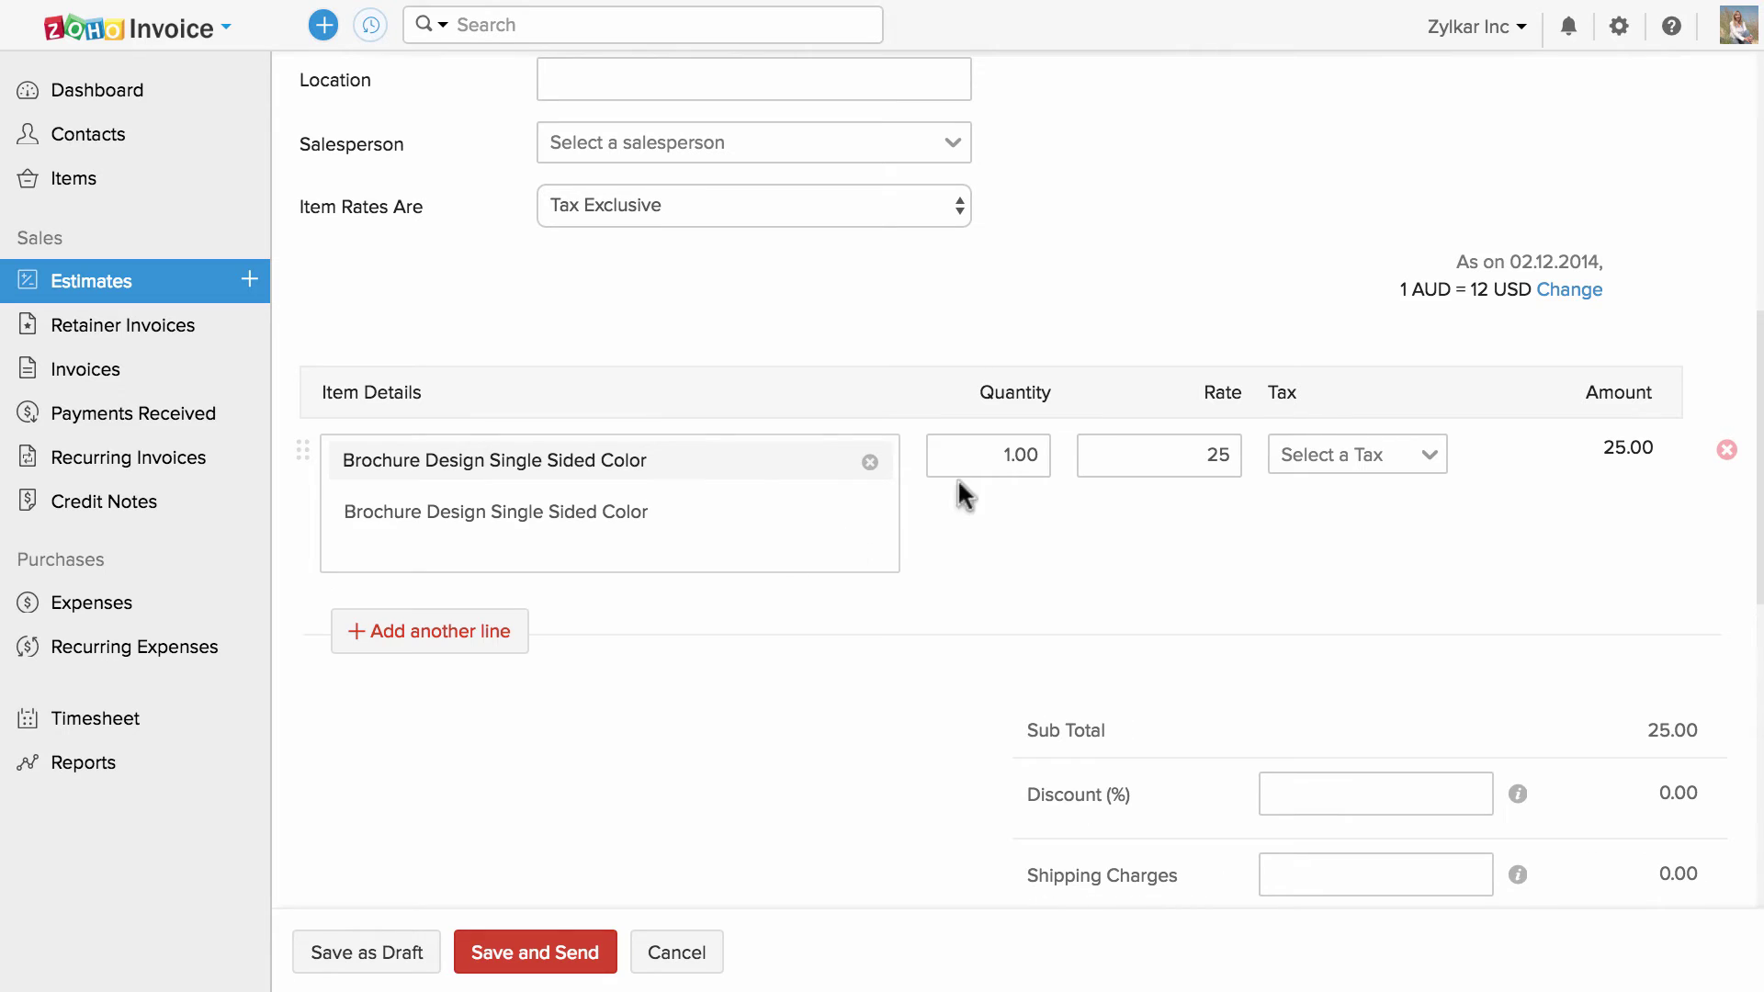
click(1010, 452)
text(0)
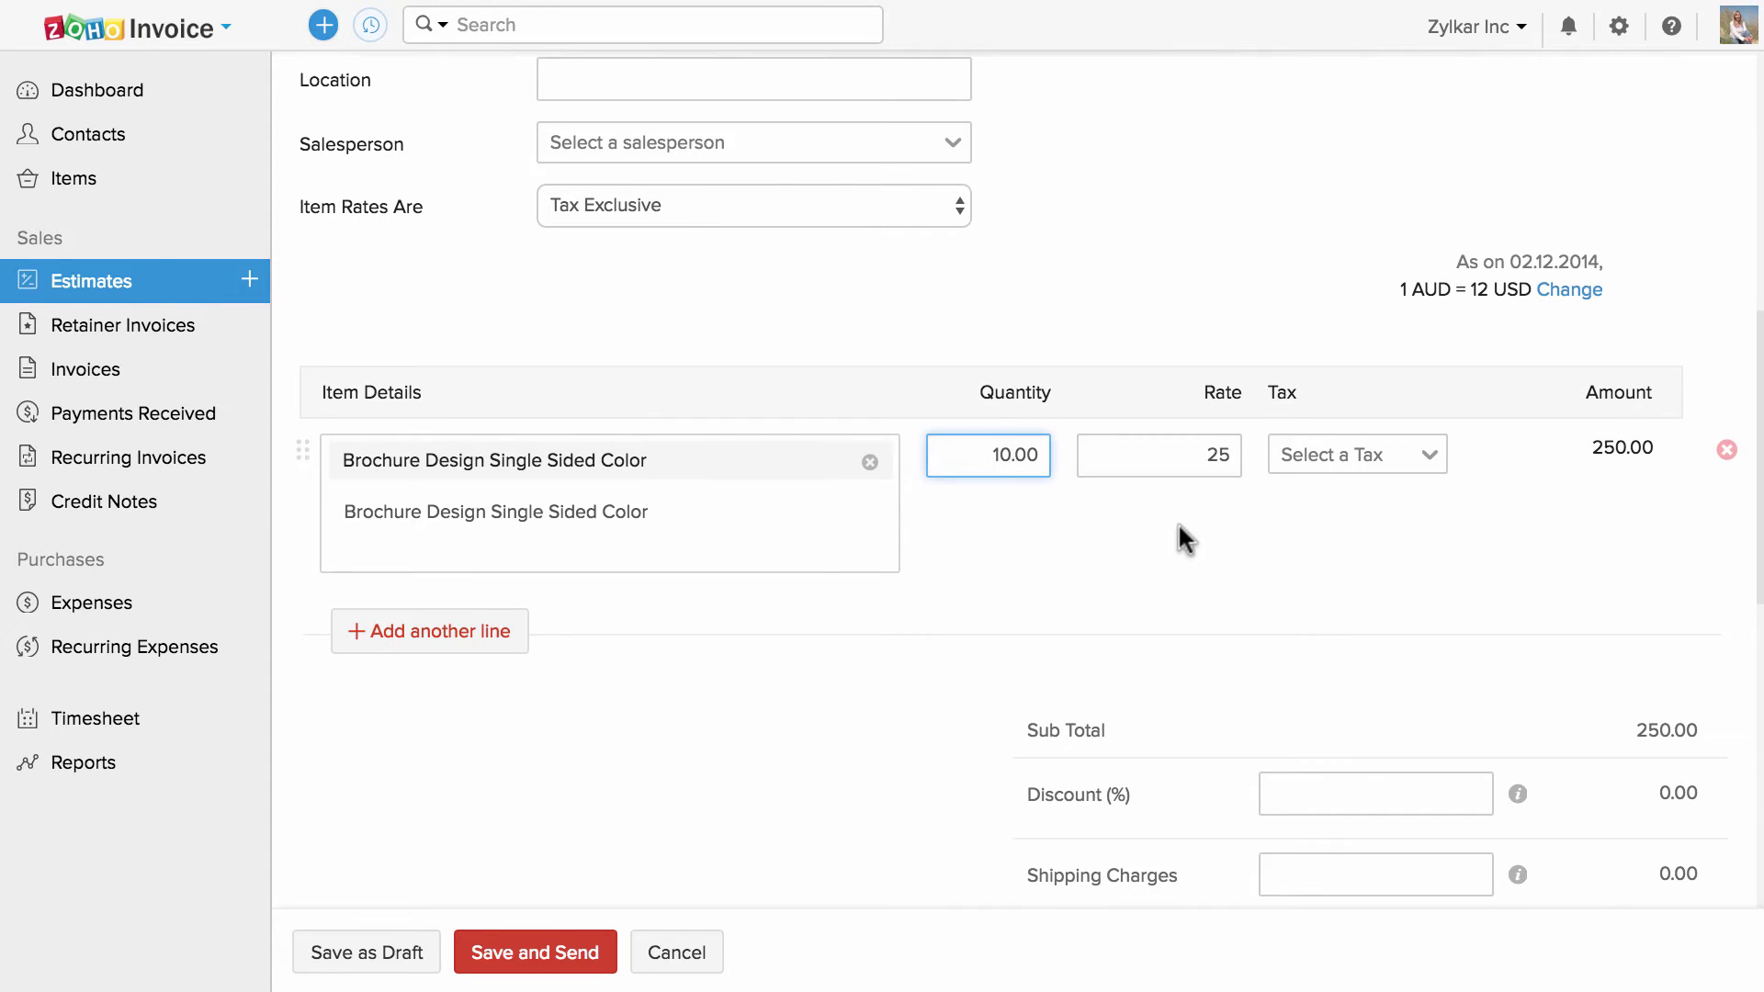
click(1361, 460)
click(1351, 626)
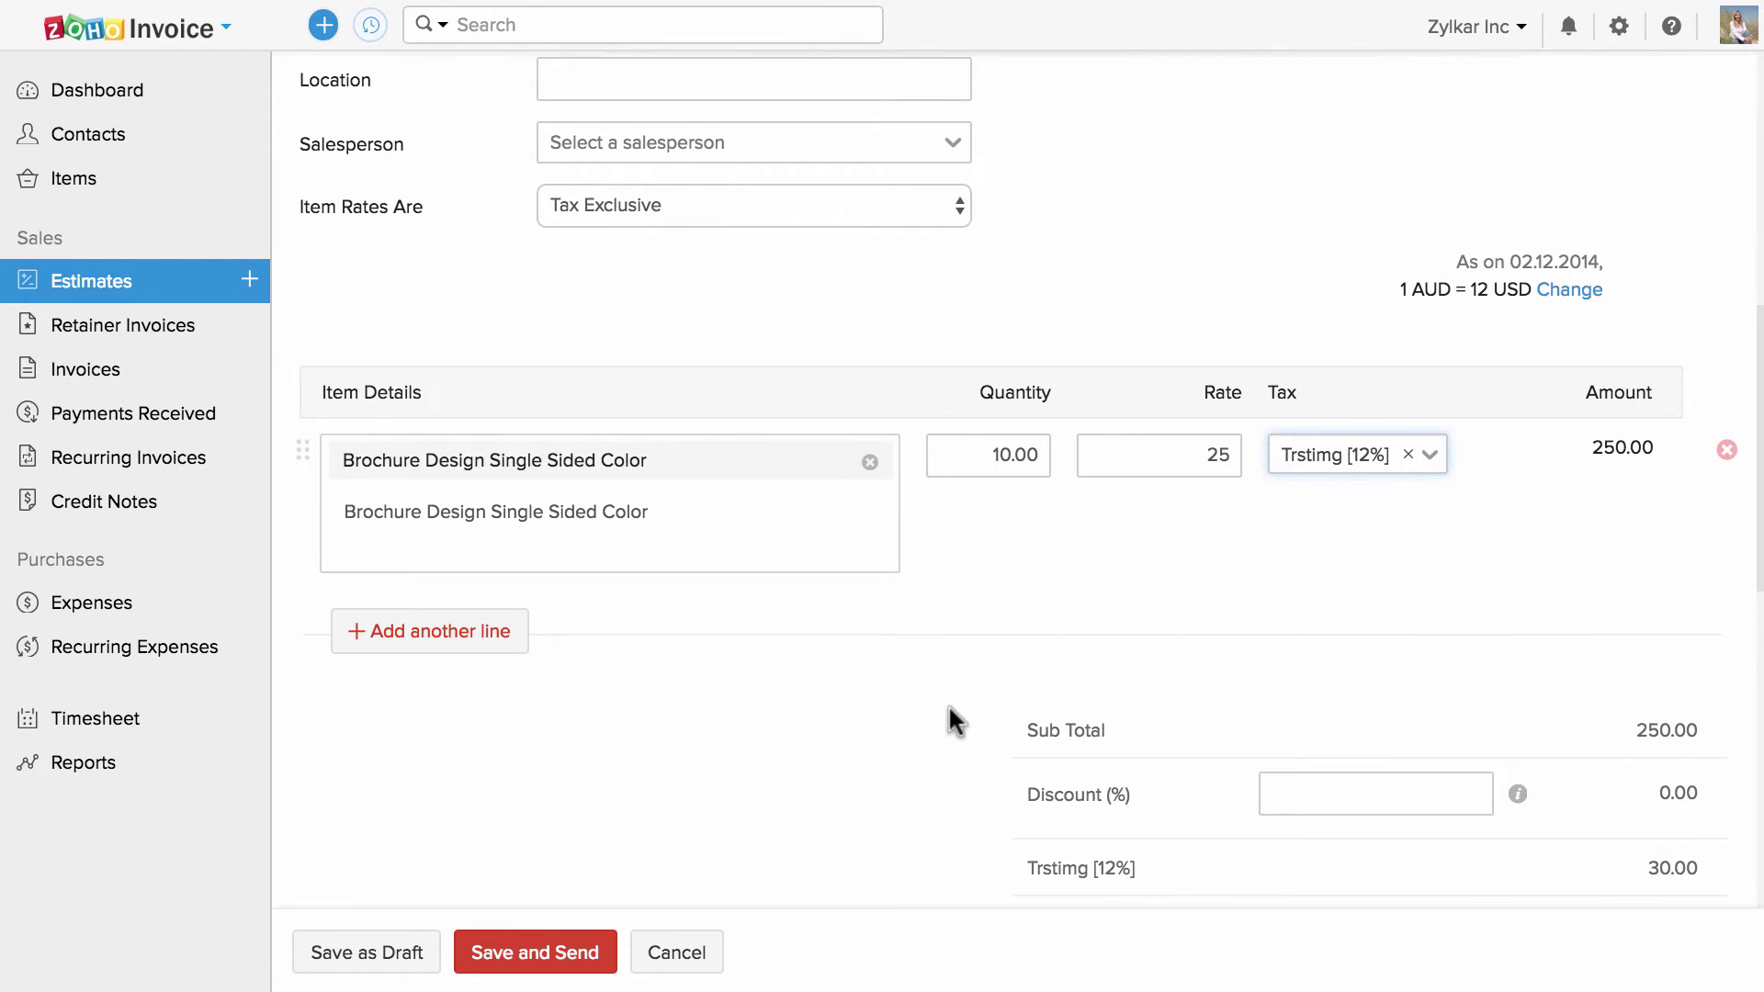
Add a second Brochure Design Single Sided Color line at rate 25.
scroll(949, 704, down, 2)
click(477, 497)
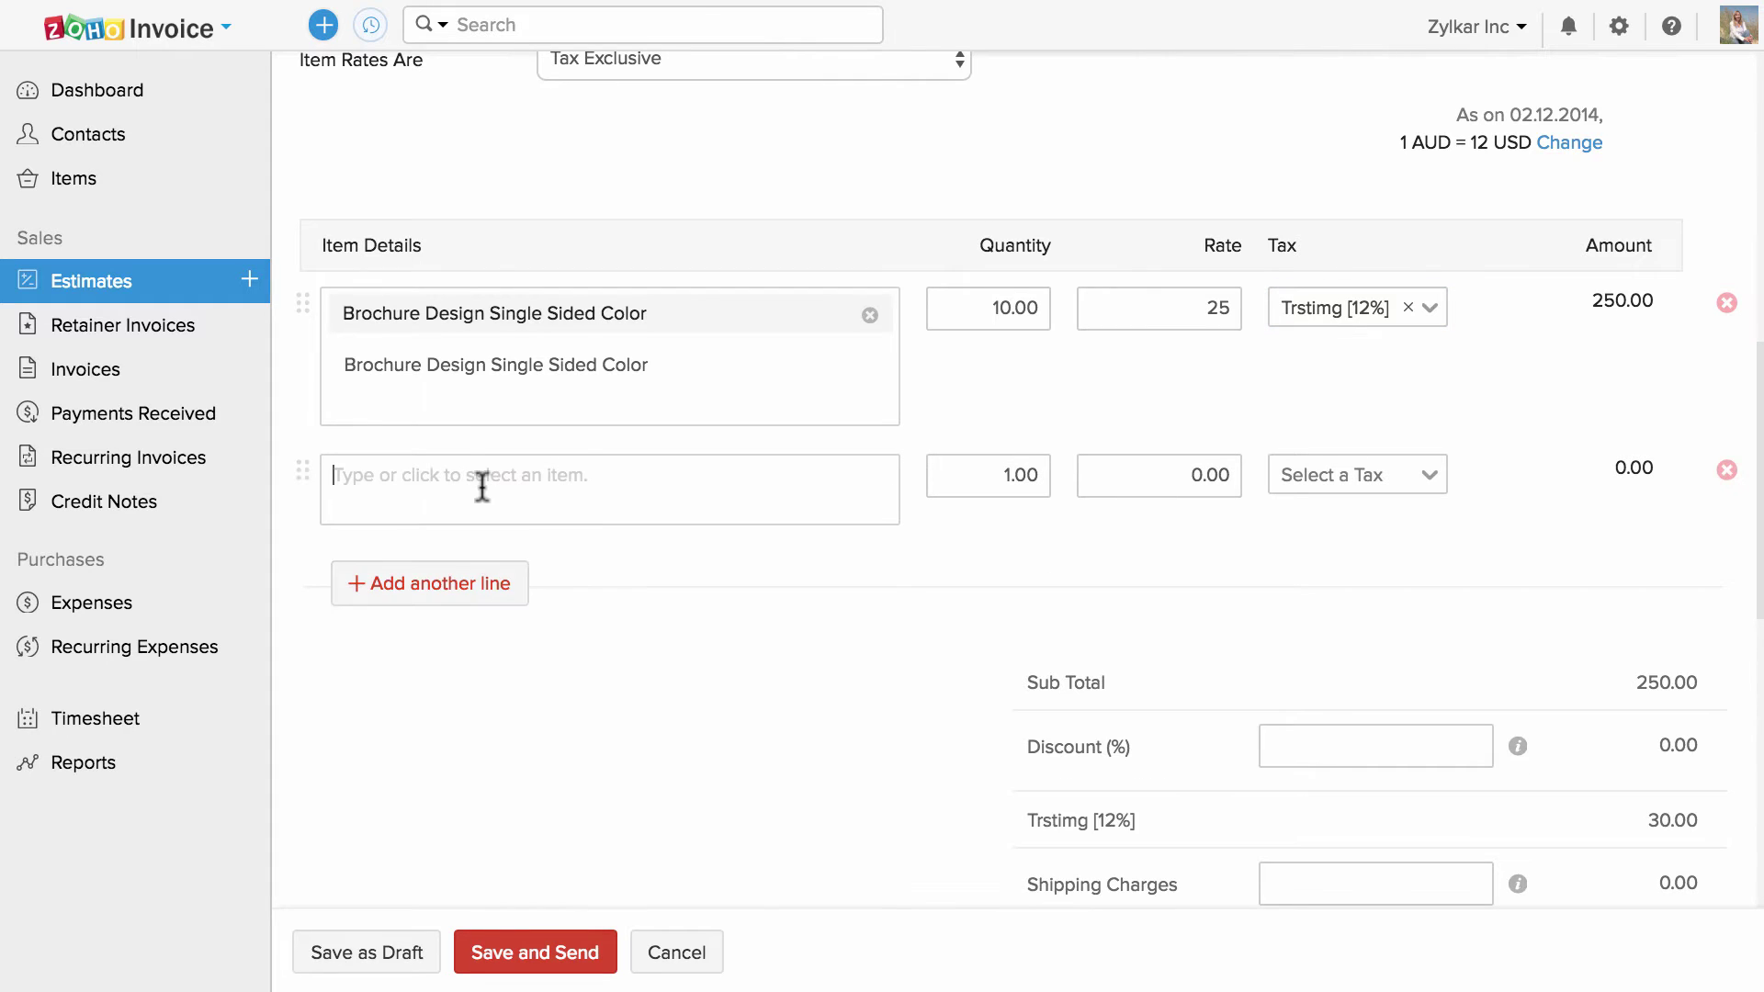
click(481, 484)
click(511, 578)
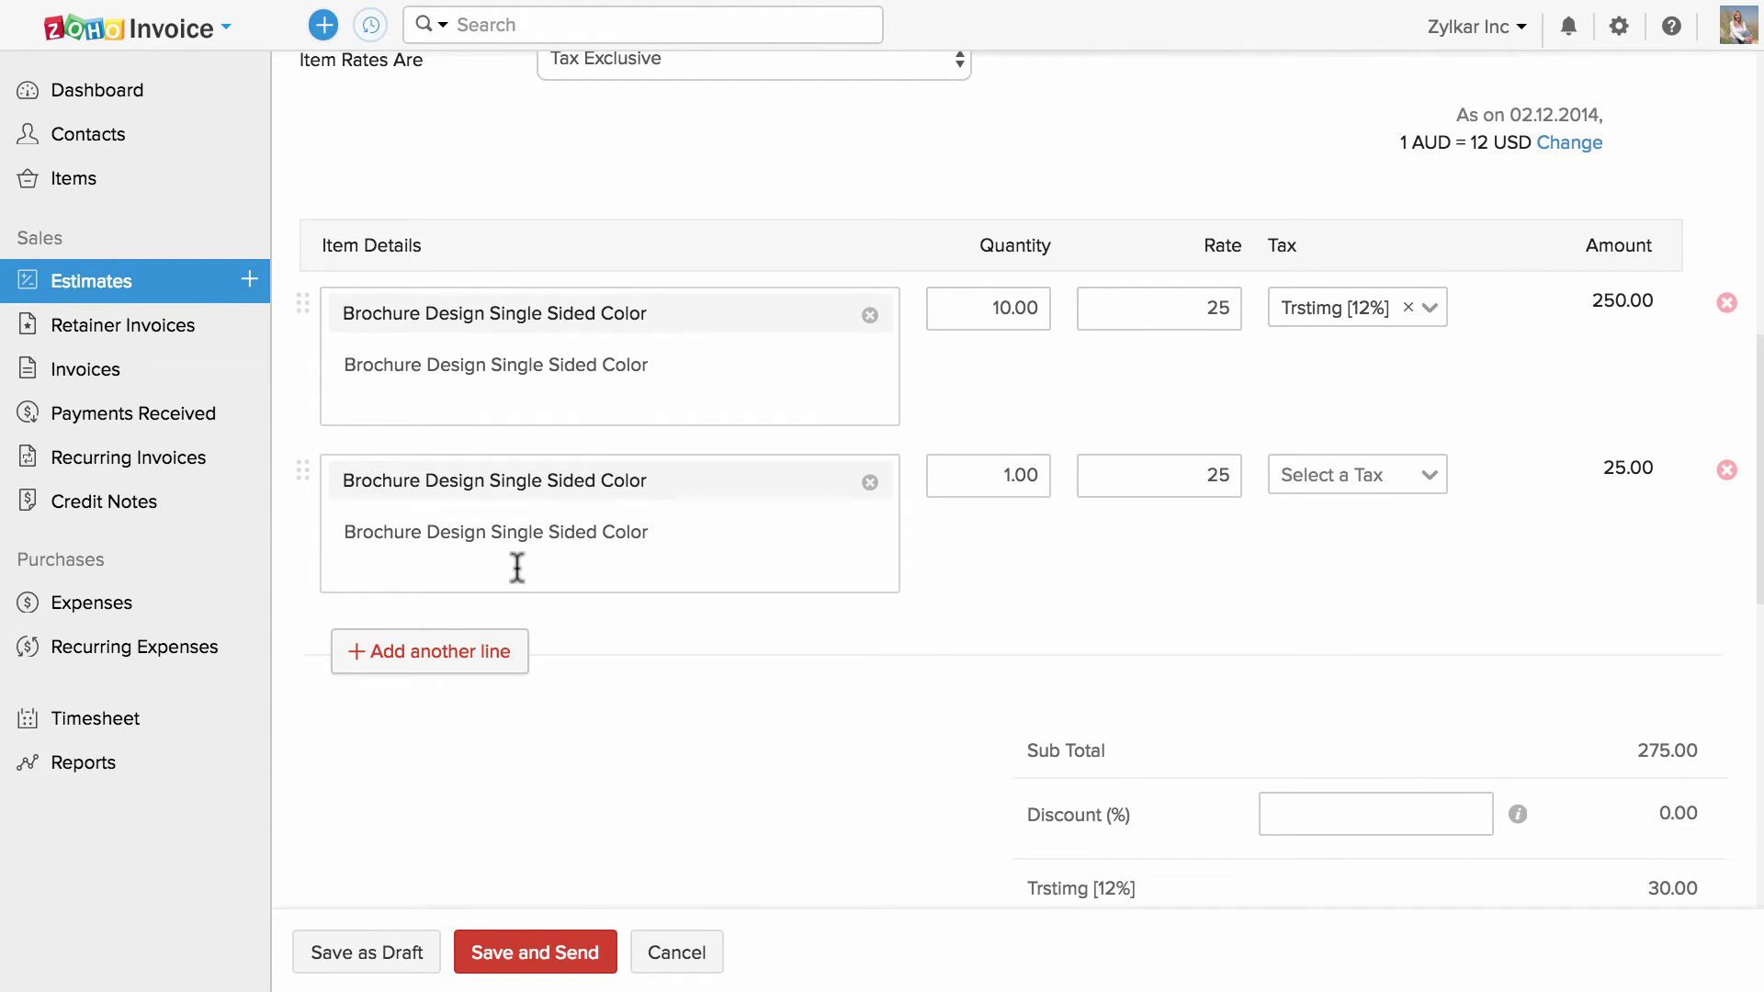
scroll(778, 695, down, 5)
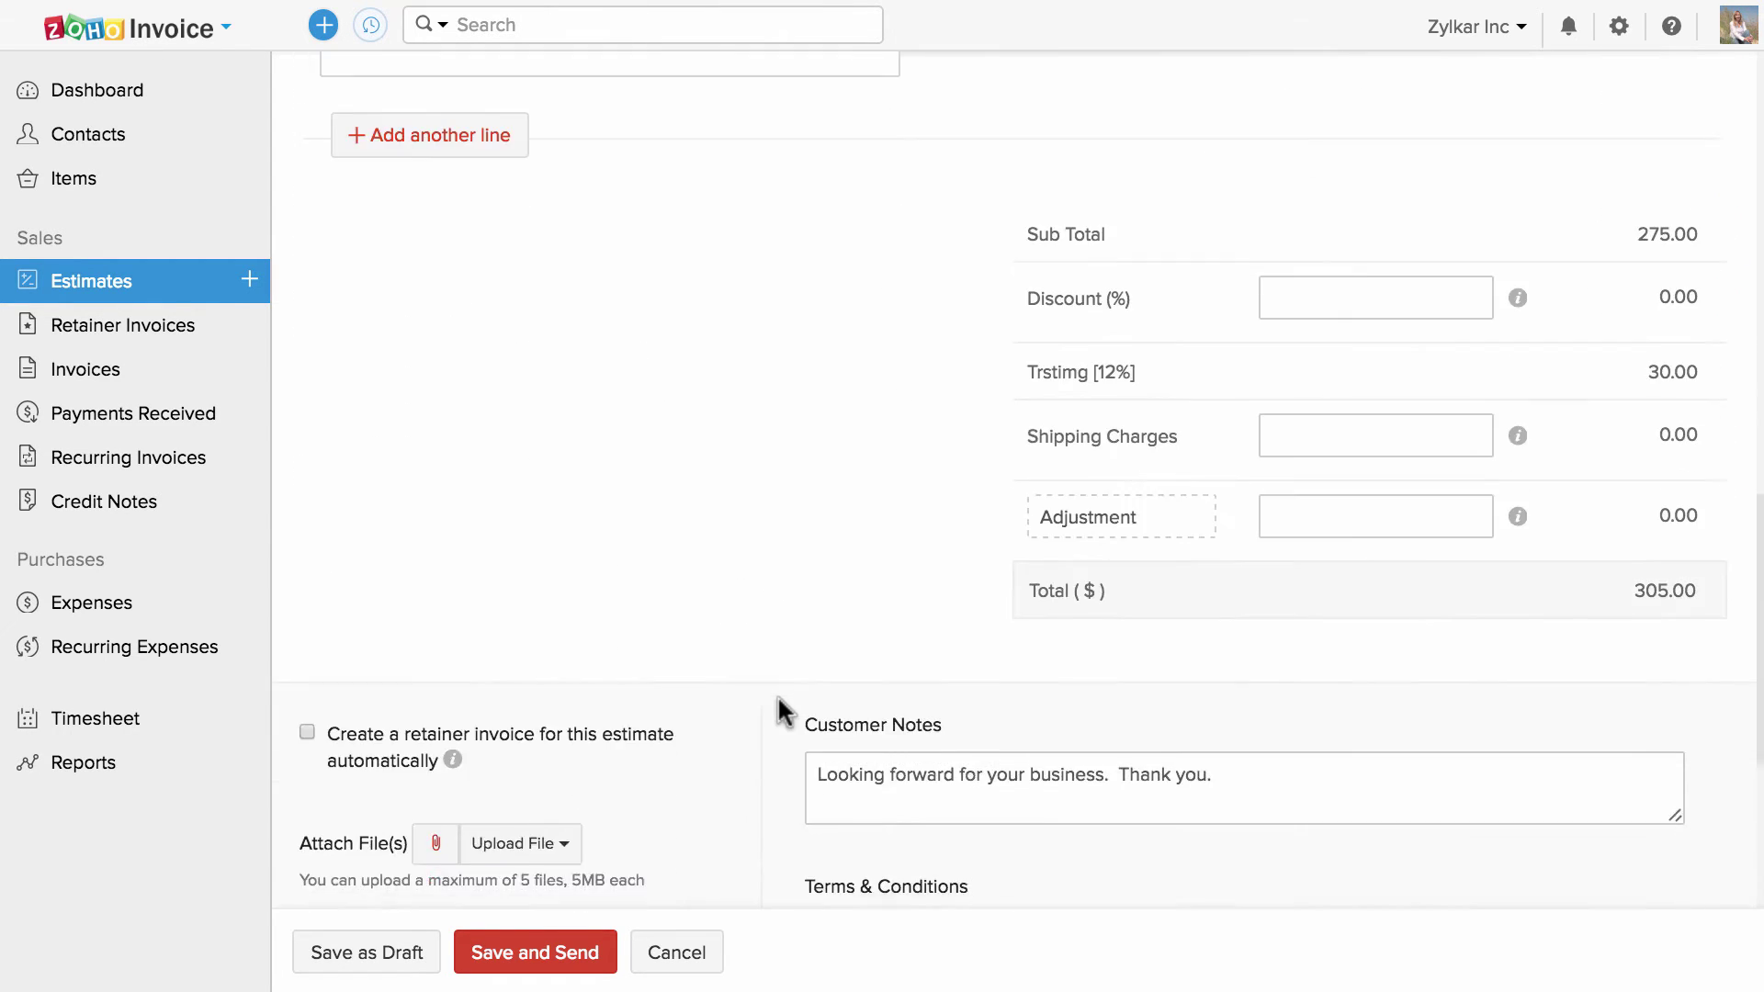
Apply a 9% discount and a -0.55 adjustment, totalling 277.00.
click(1441, 292)
text(9)
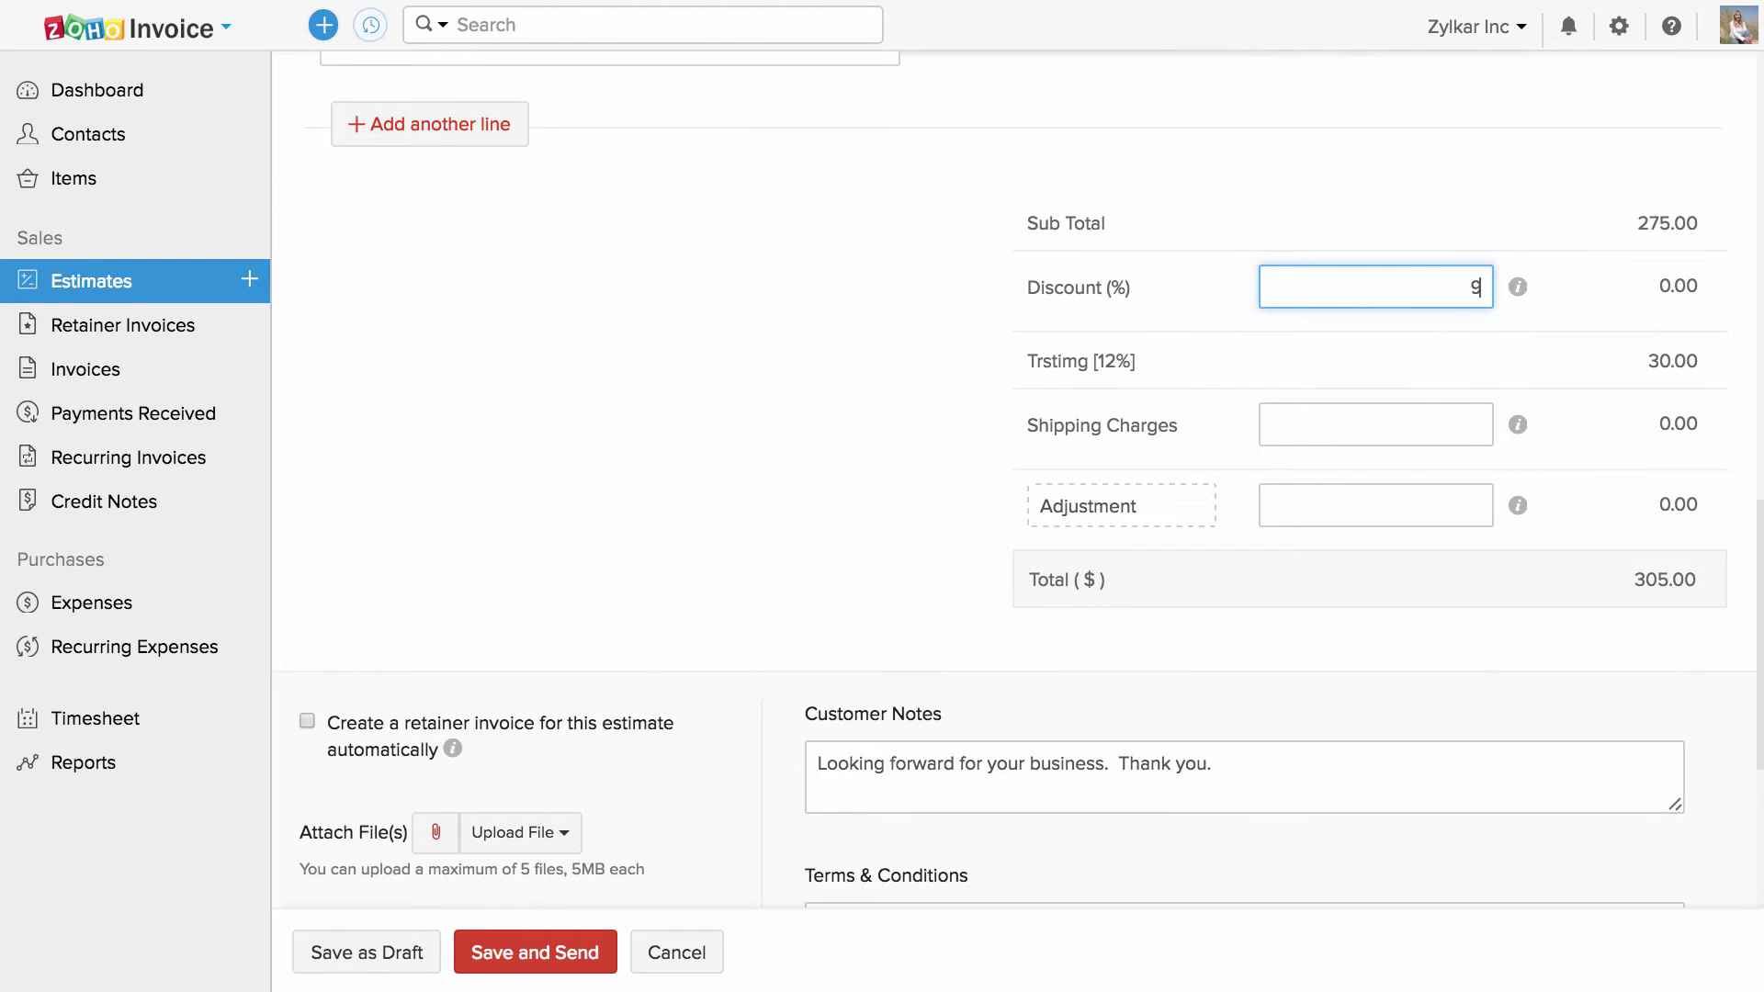
click(1446, 410)
click(1458, 488)
text(-0.55)
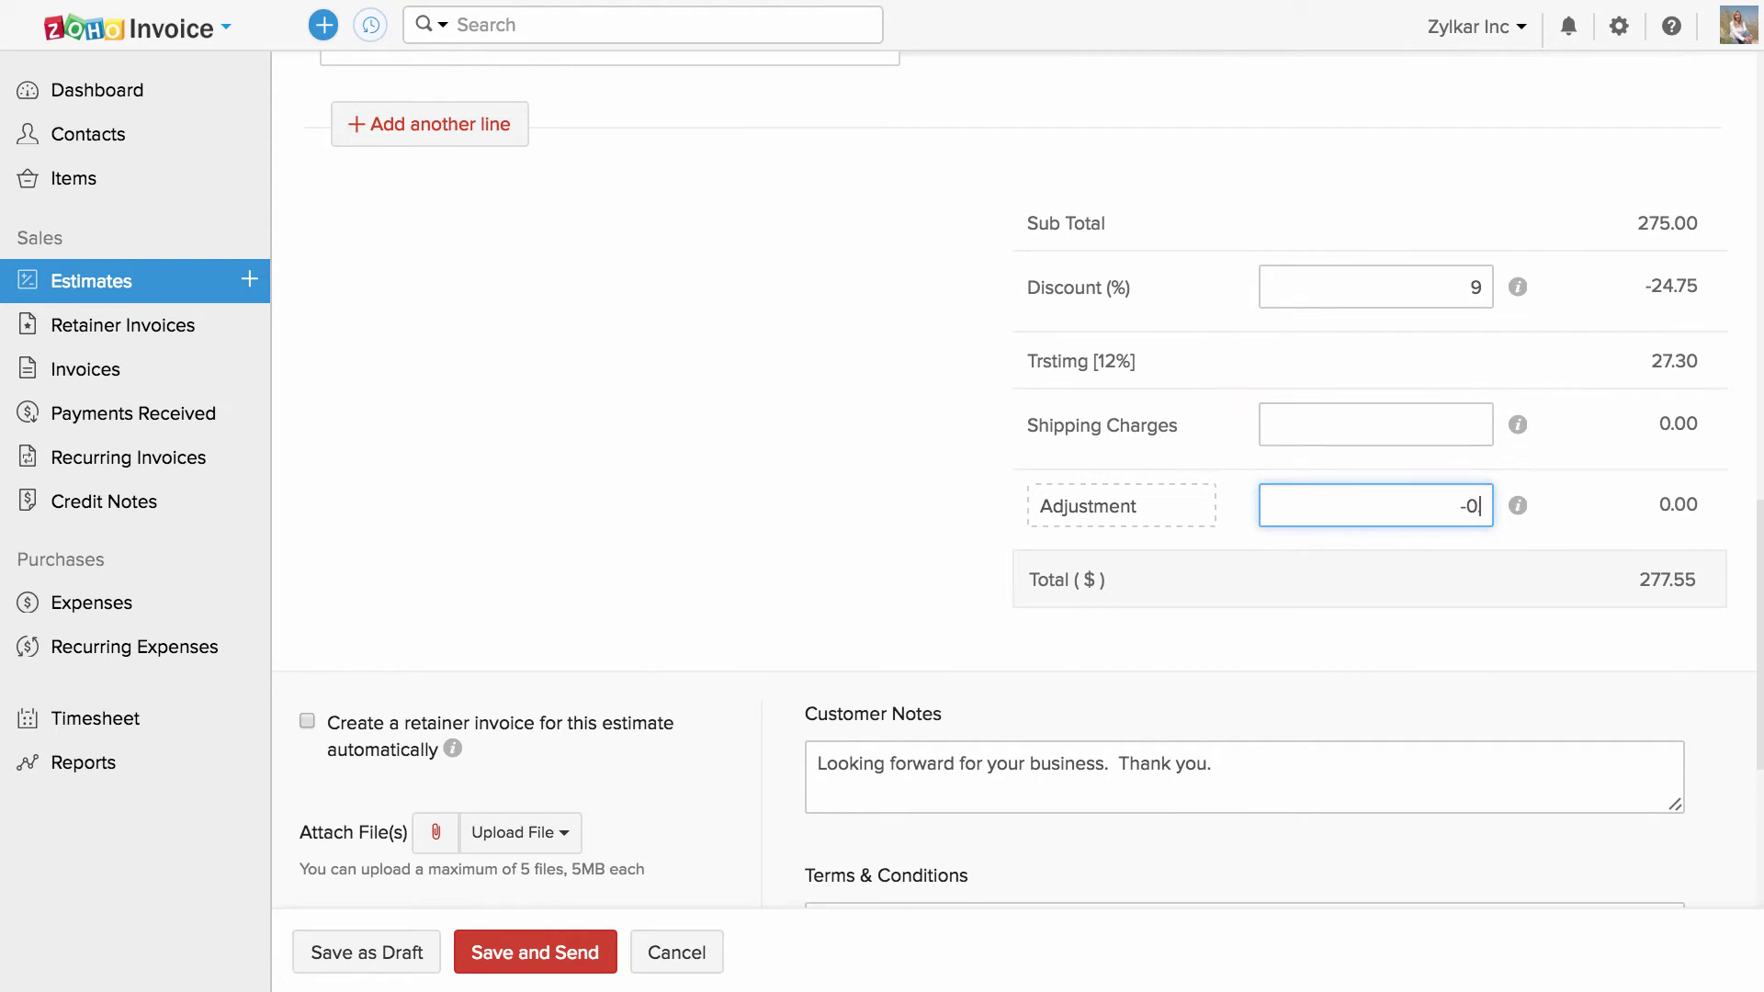
click(839, 588)
scroll(840, 586, down, 5)
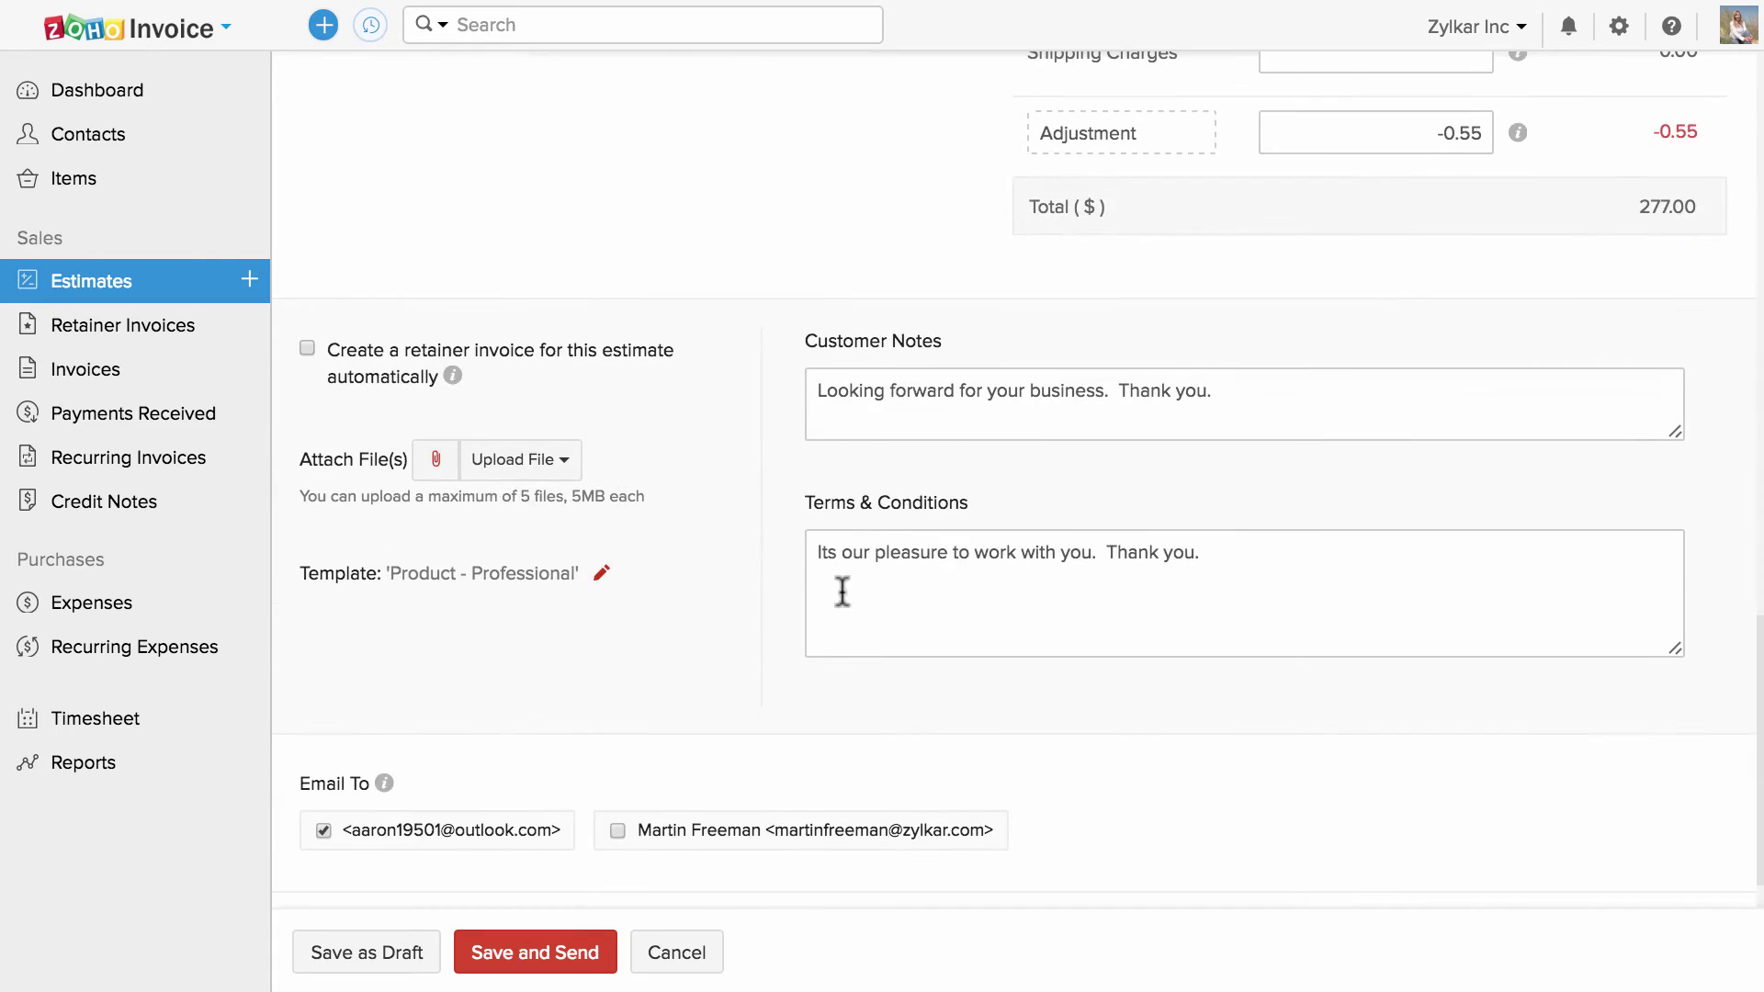
Visit the customer notes and terms fields, then enable automatic retainer invoice creation.
click(1099, 405)
click(1236, 560)
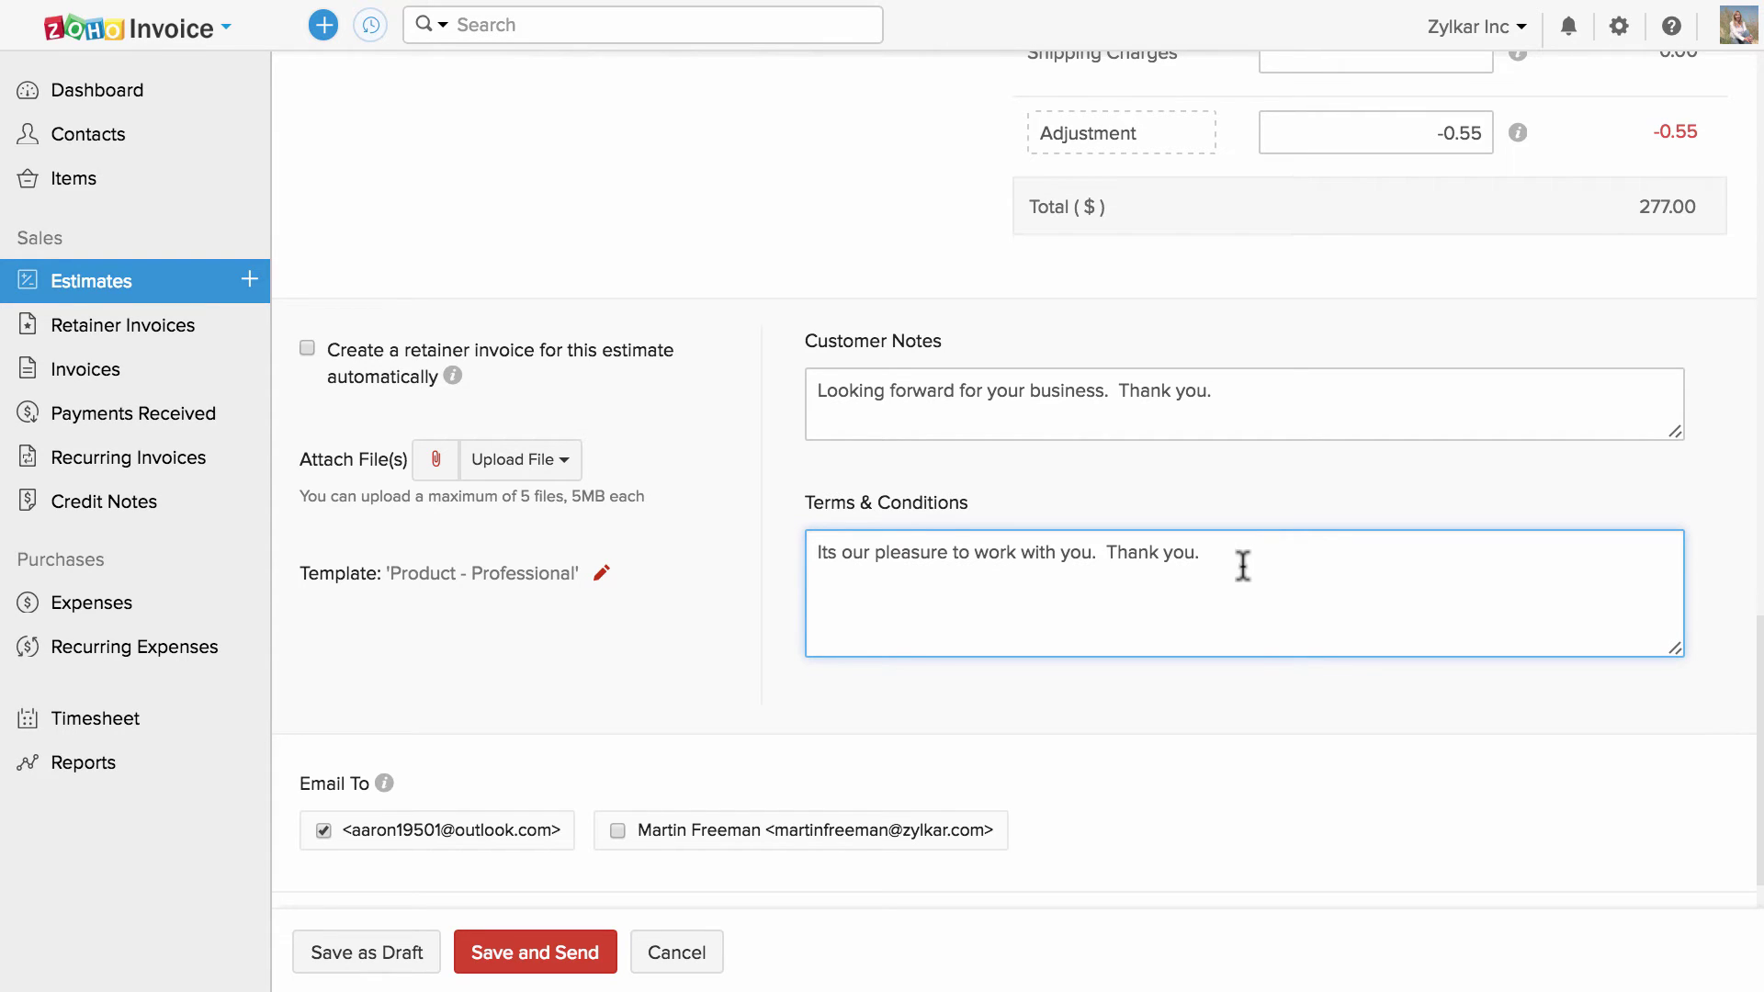
click(307, 348)
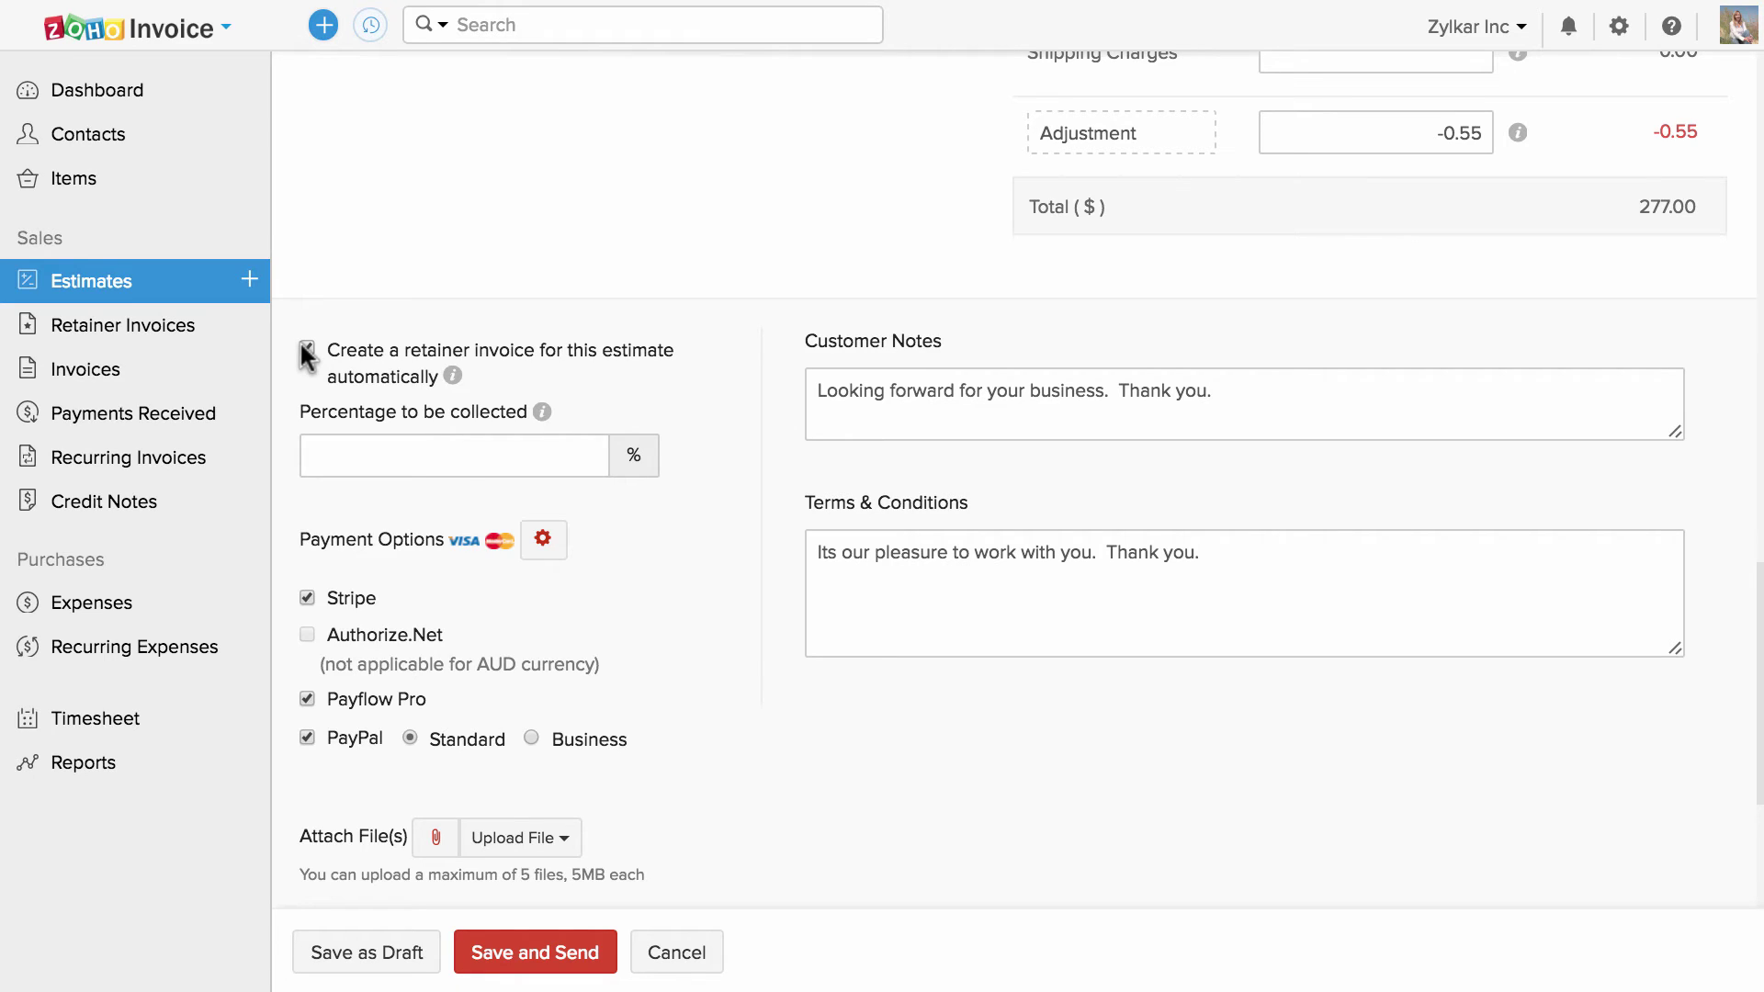
Enter a 5% retainer, view payment gateways, then turn automatic retainer invoice creation off.
click(583, 457)
text(5)
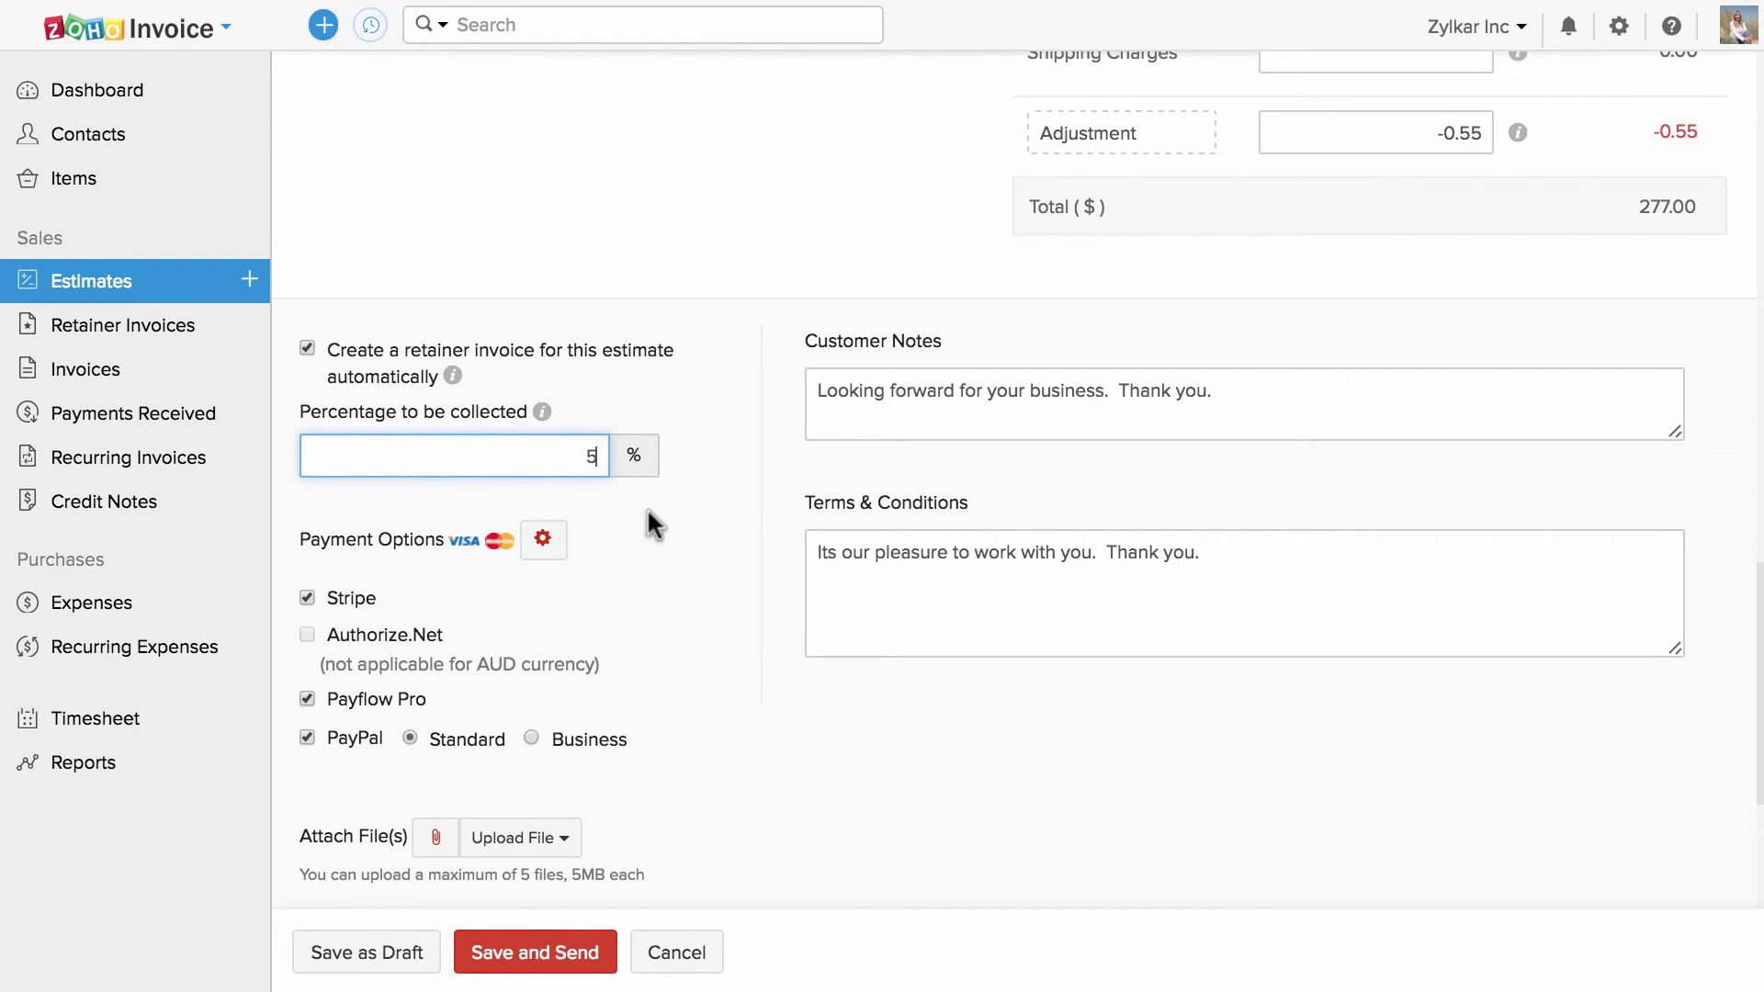
click(688, 518)
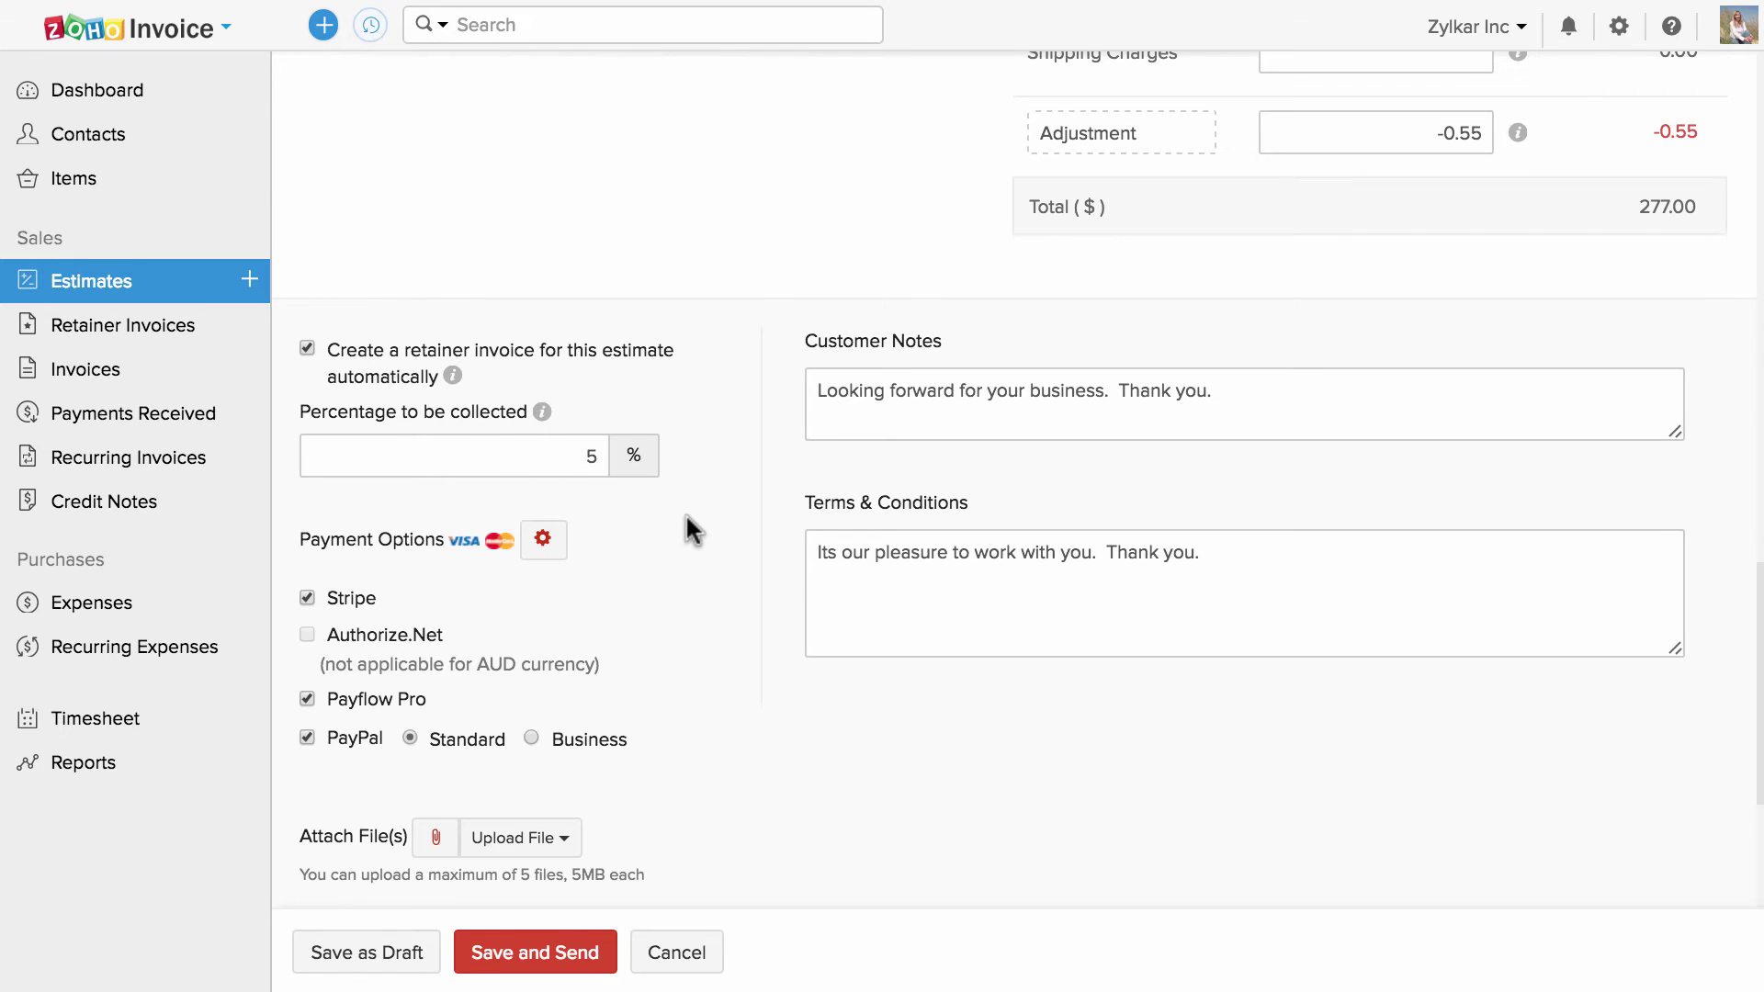
click(543, 551)
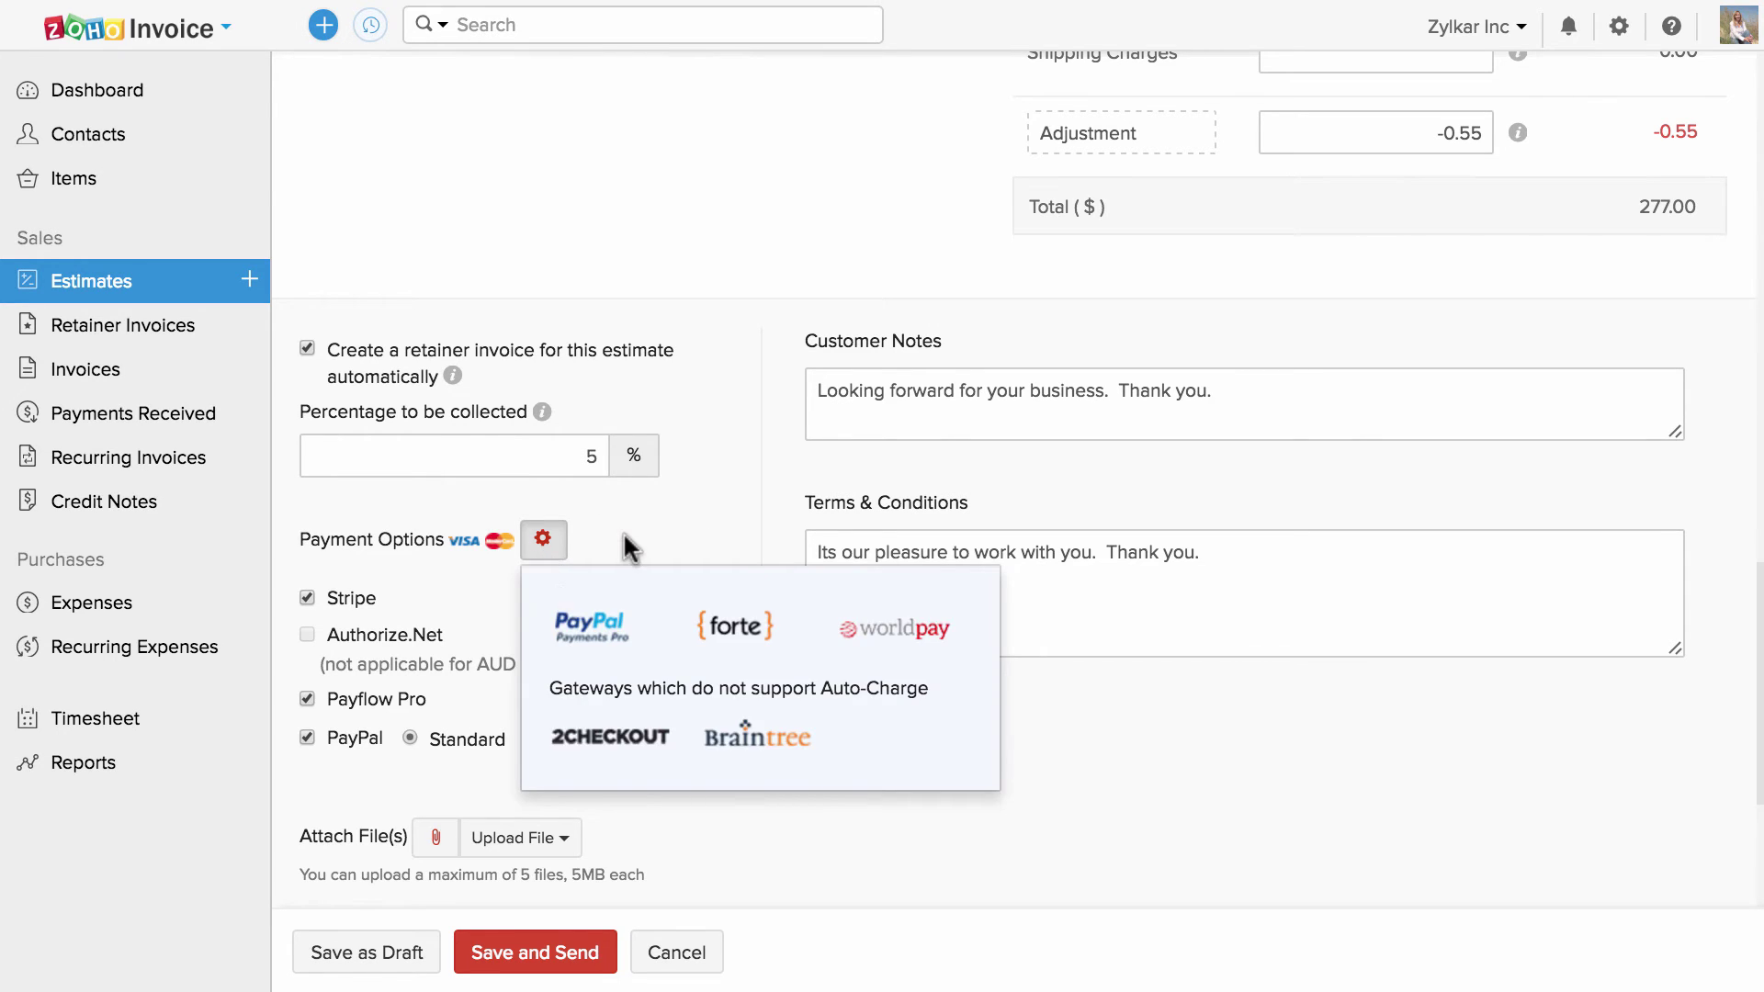
click(308, 348)
scroll(671, 572, down, 1)
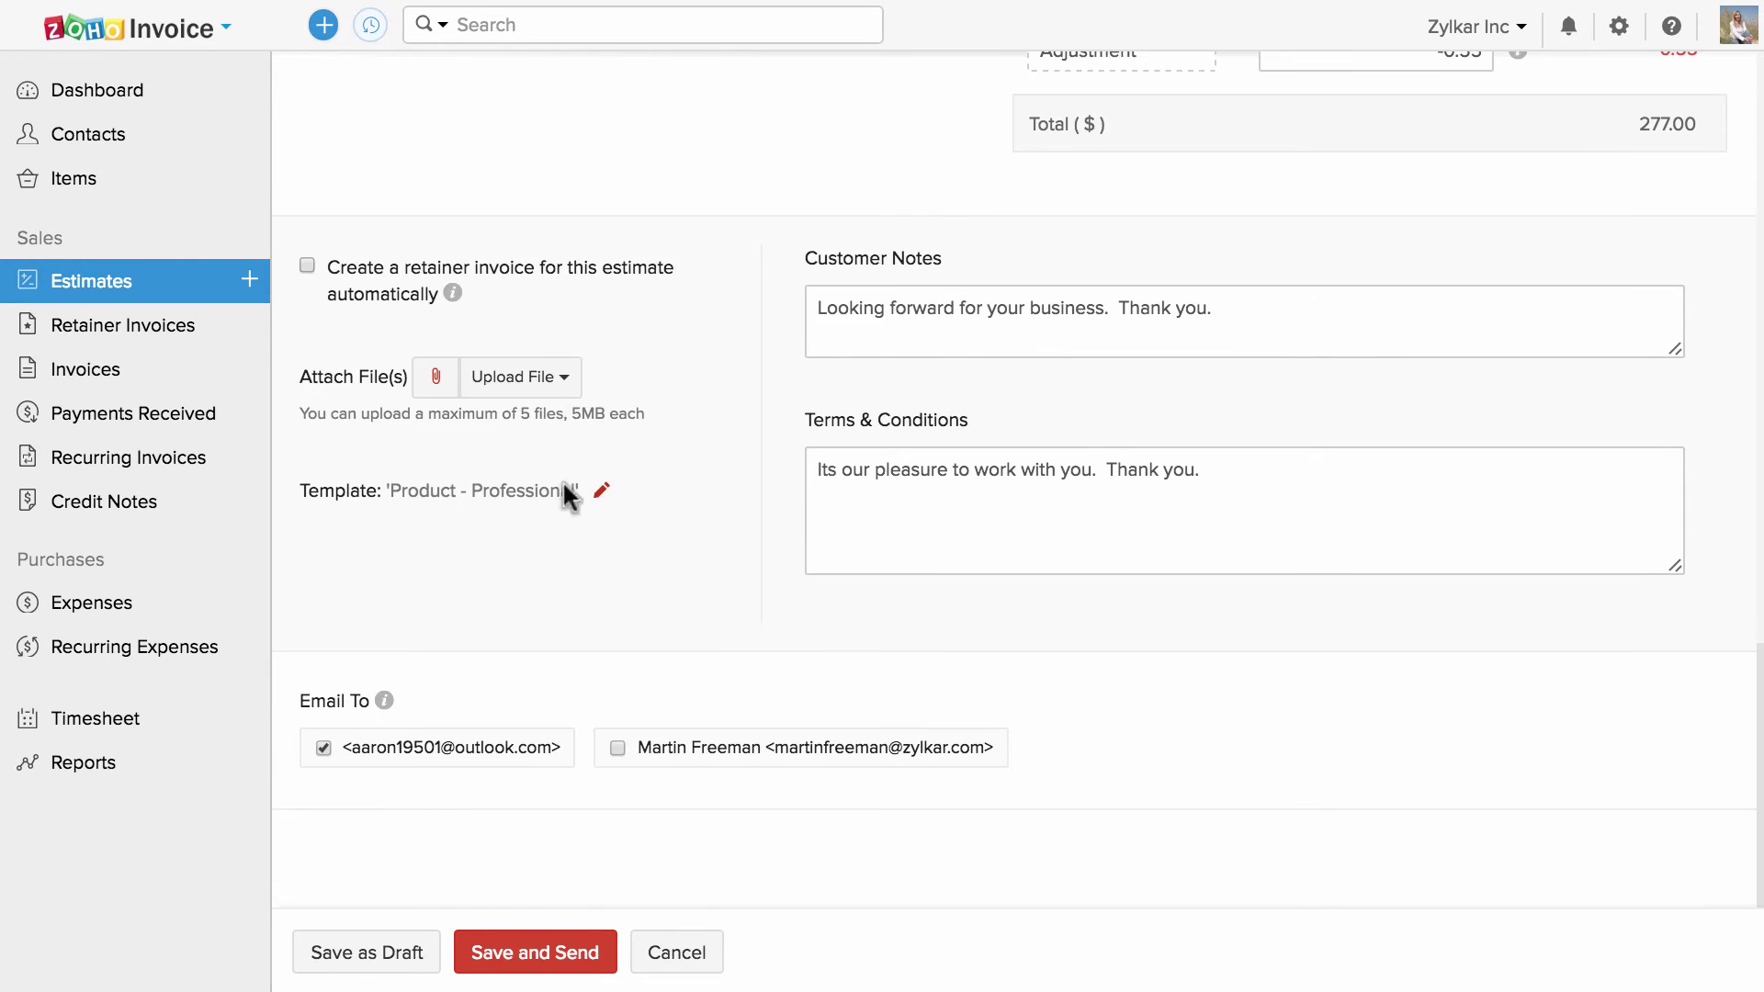
click(490, 380)
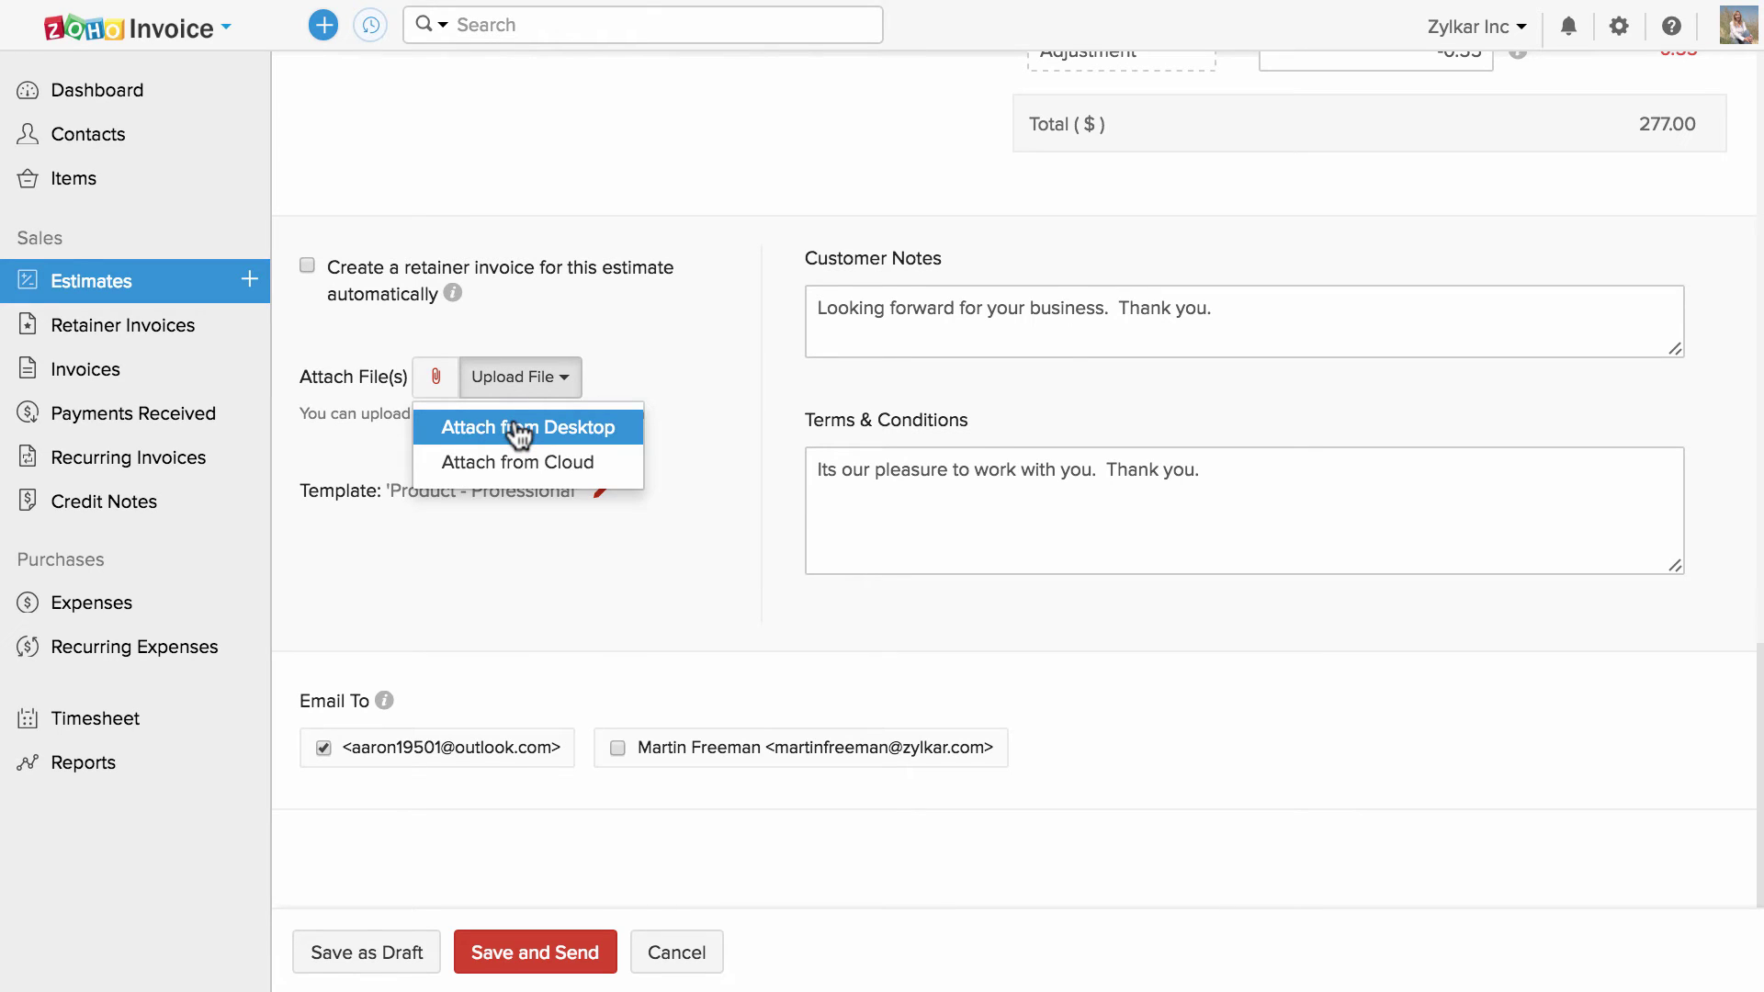
click(651, 414)
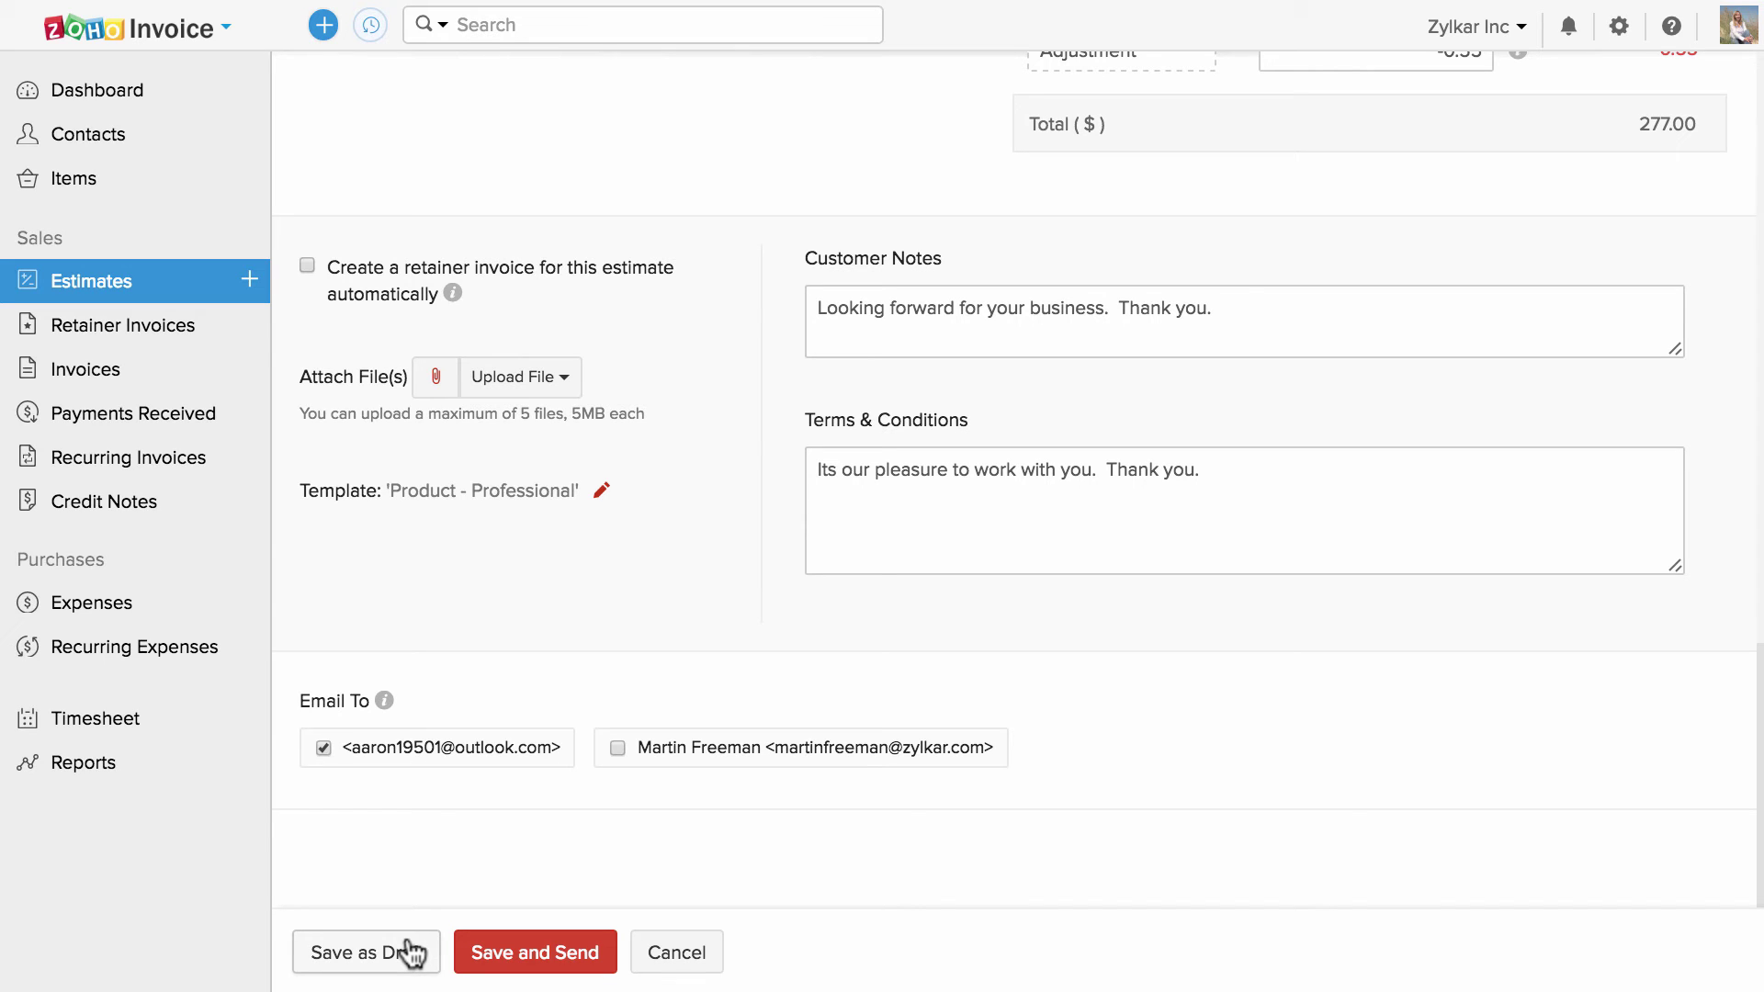
Save the estimate and review the email body text.
click(515, 951)
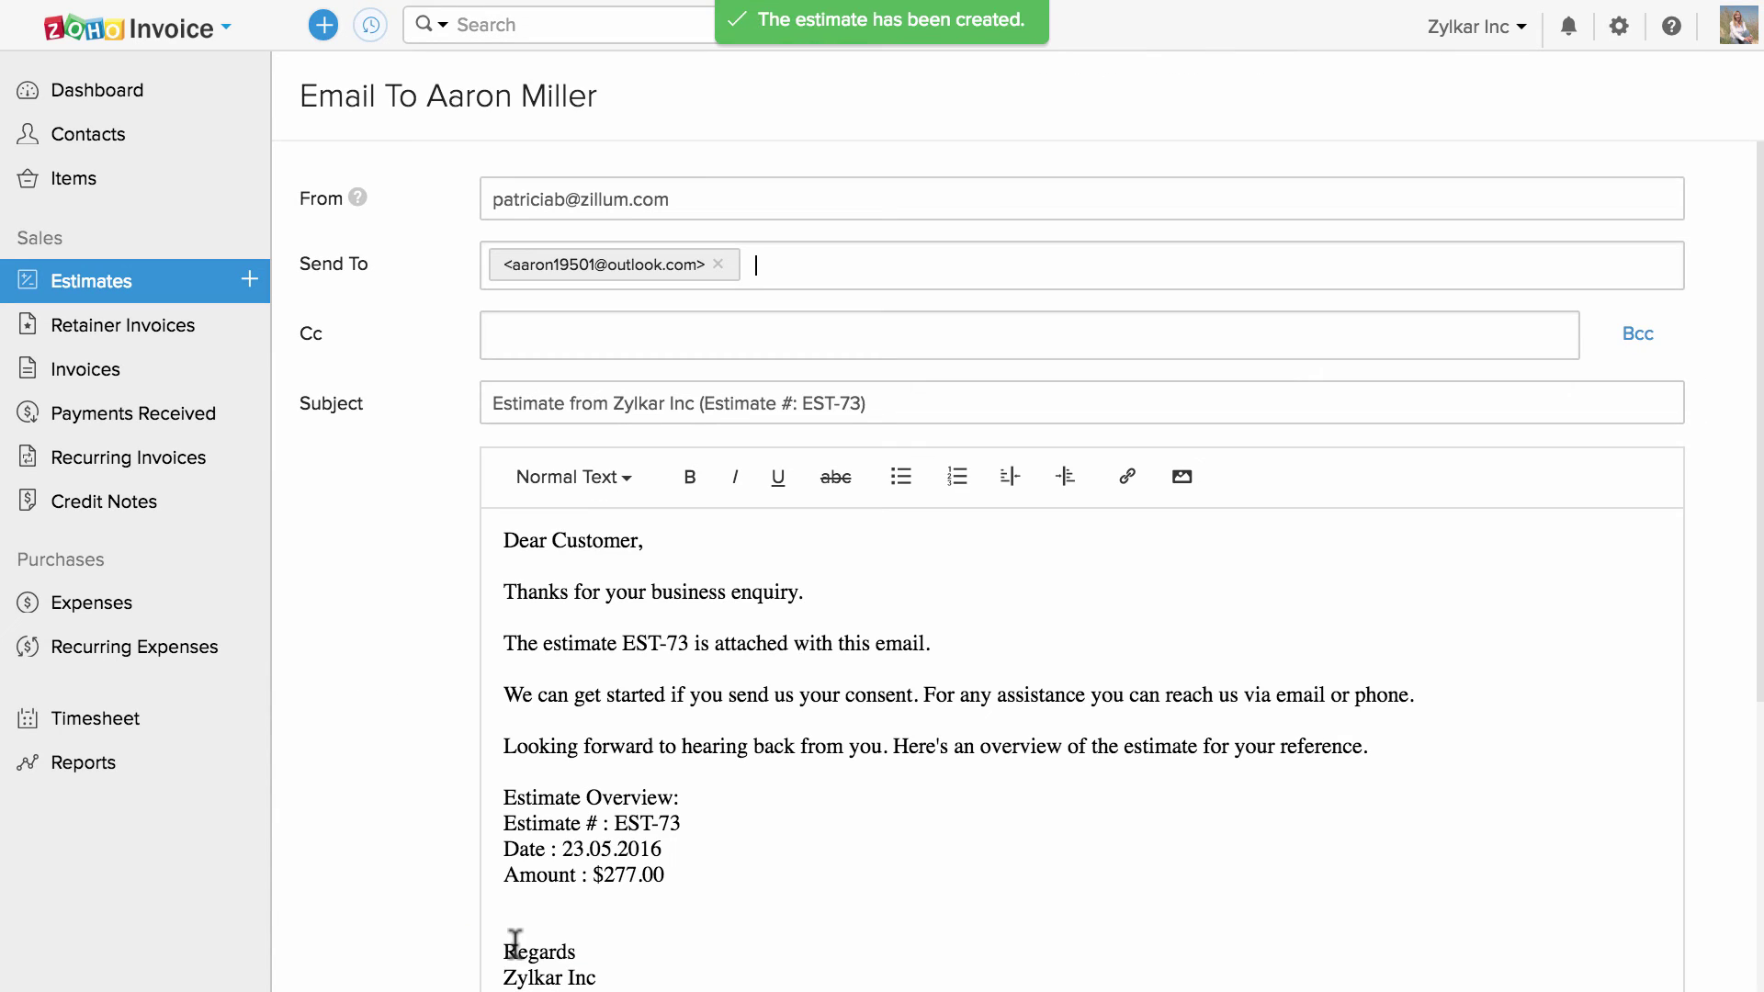
scroll(513, 944, down, 3)
triple_click(630, 825)
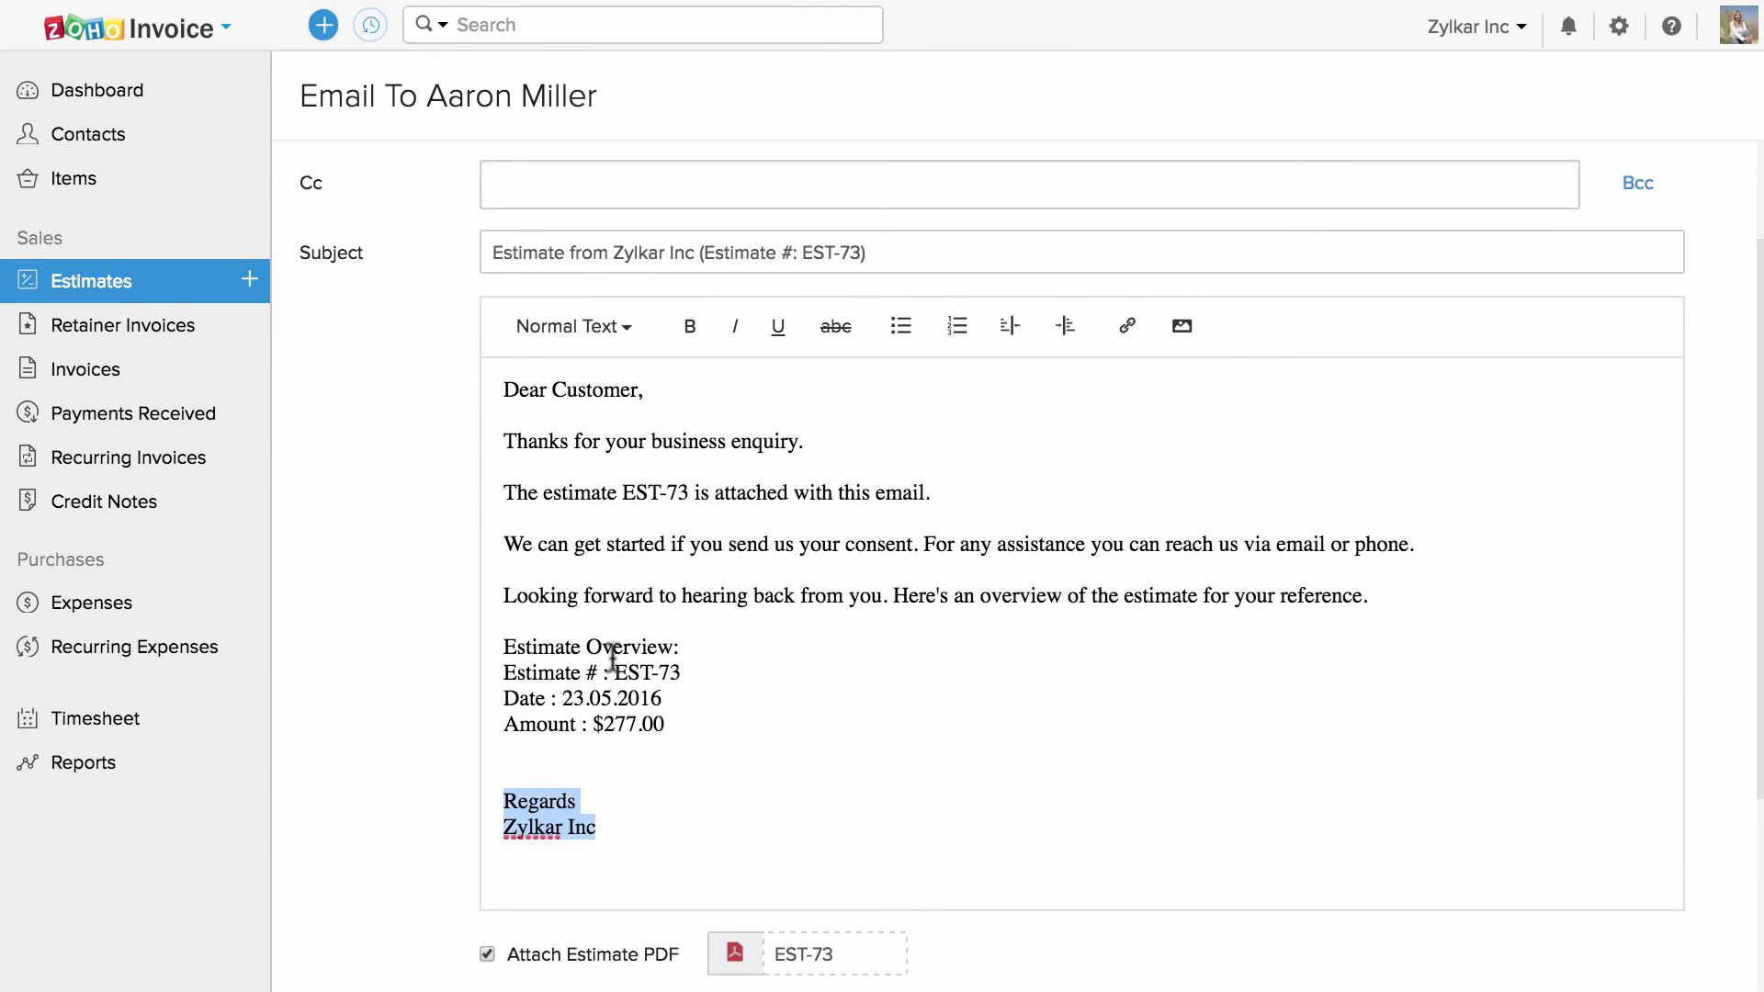
drag(613, 654, 488, 374)
click(721, 403)
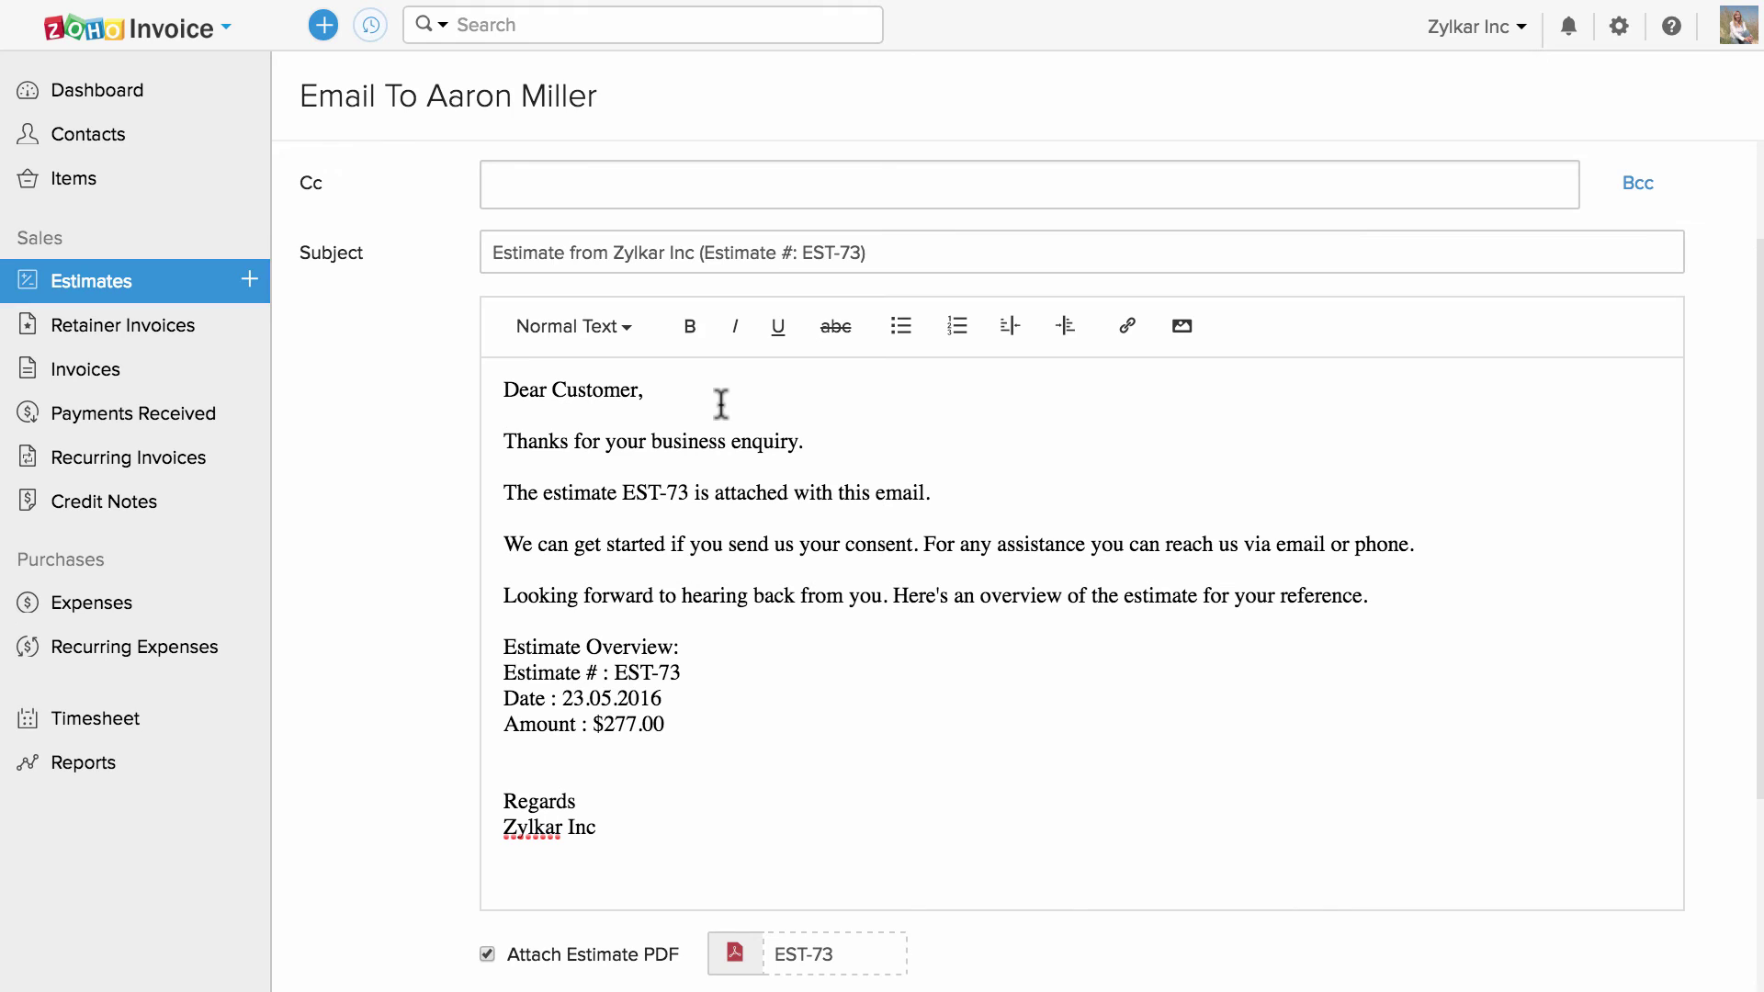
Check the EST-73 PDF attachment, skip adding other files, and send the email.
scroll(758, 540, down, 5)
click(858, 662)
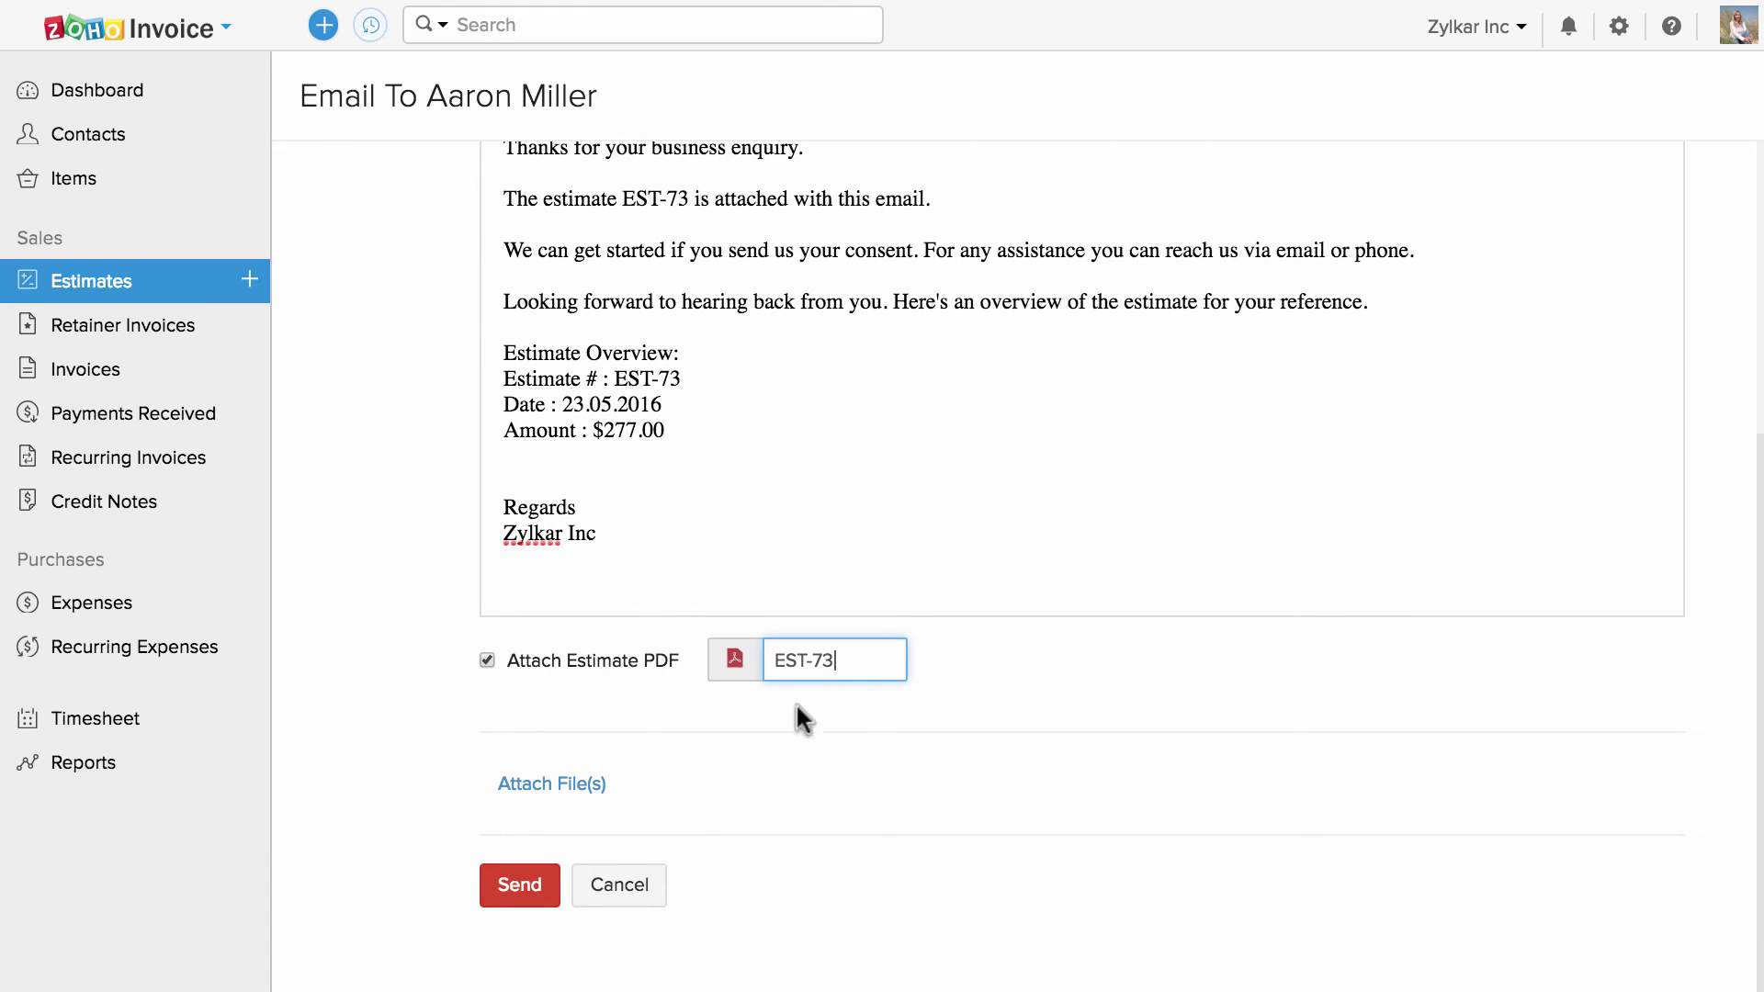
click(581, 784)
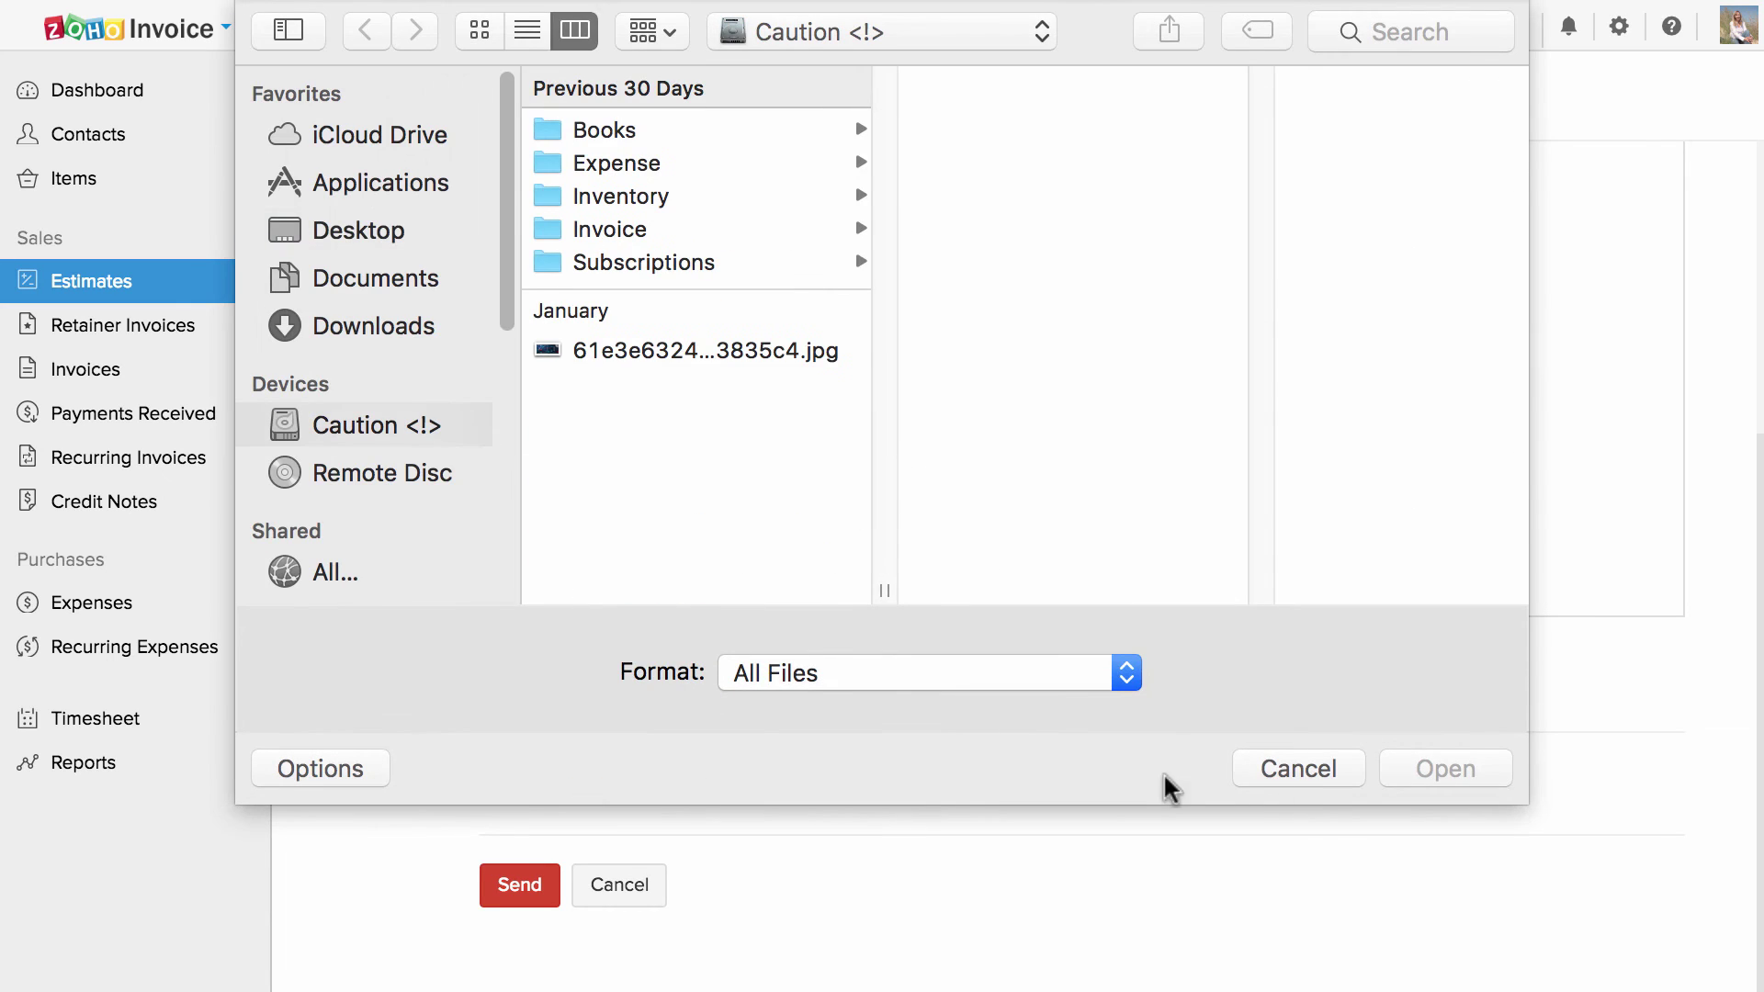
click(1298, 770)
click(538, 887)
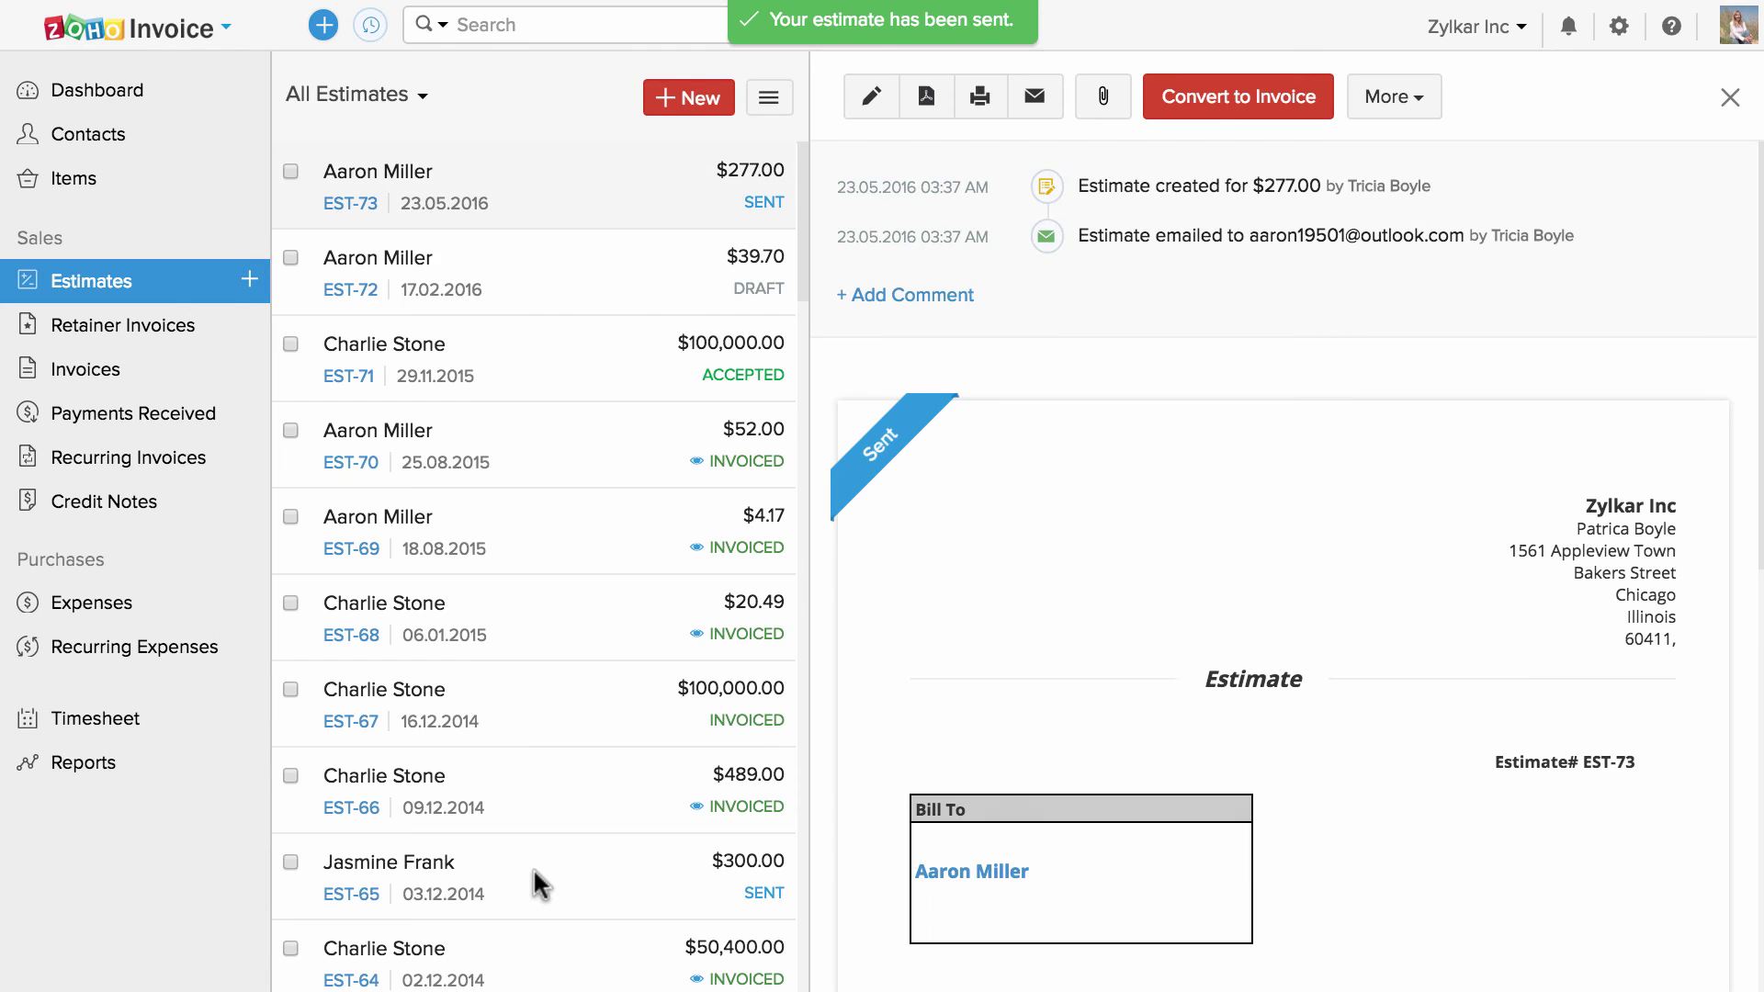
Go to Import Estimates from the list menu and bring up the sample file link's save options.
scroll(978, 704, down, 6)
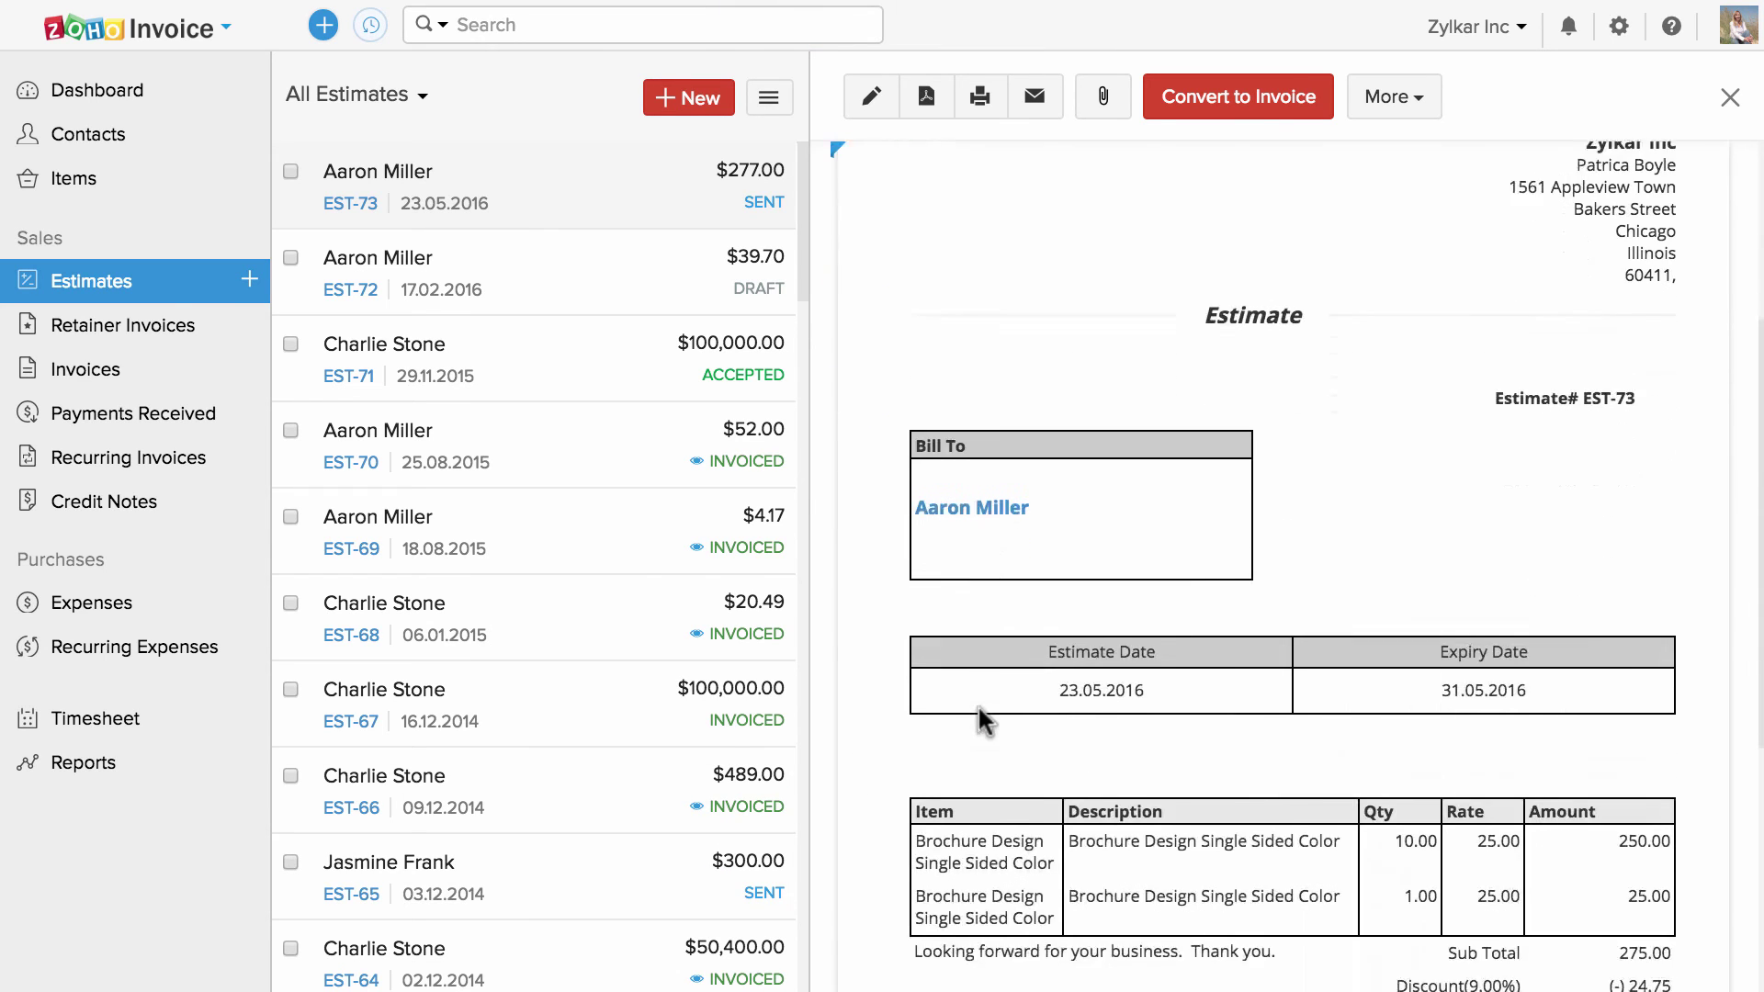
scroll(979, 712, up, 6)
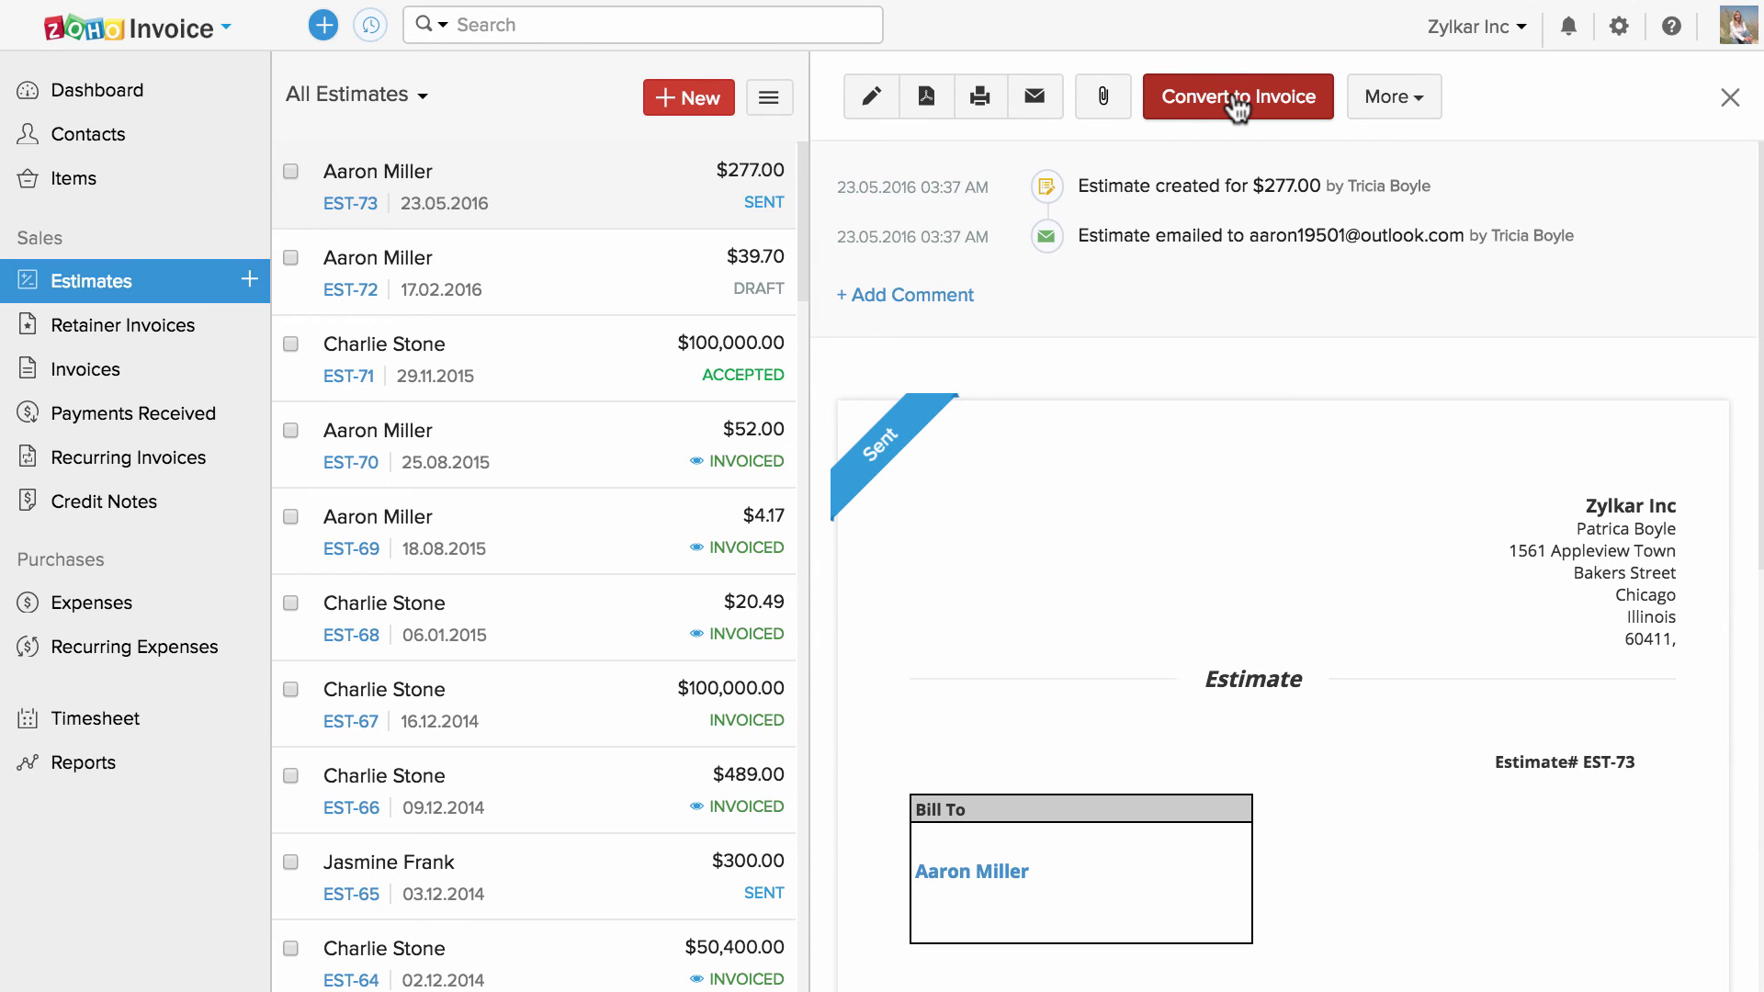
click(1395, 100)
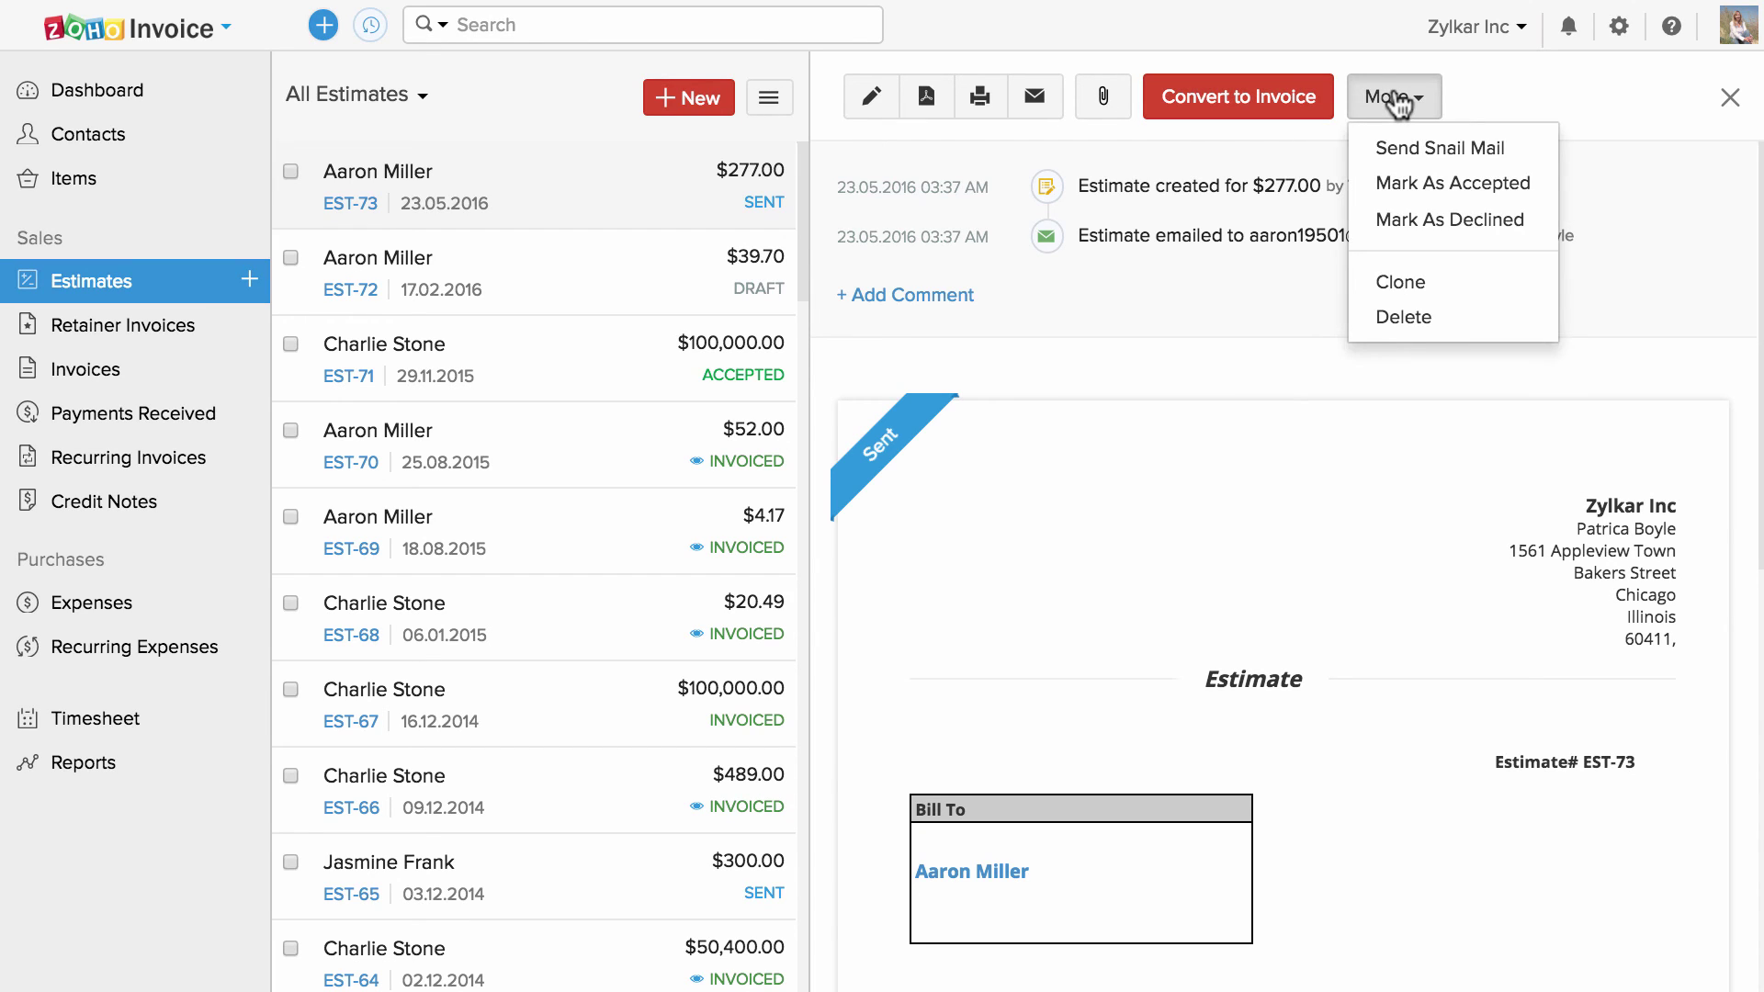
click(1512, 109)
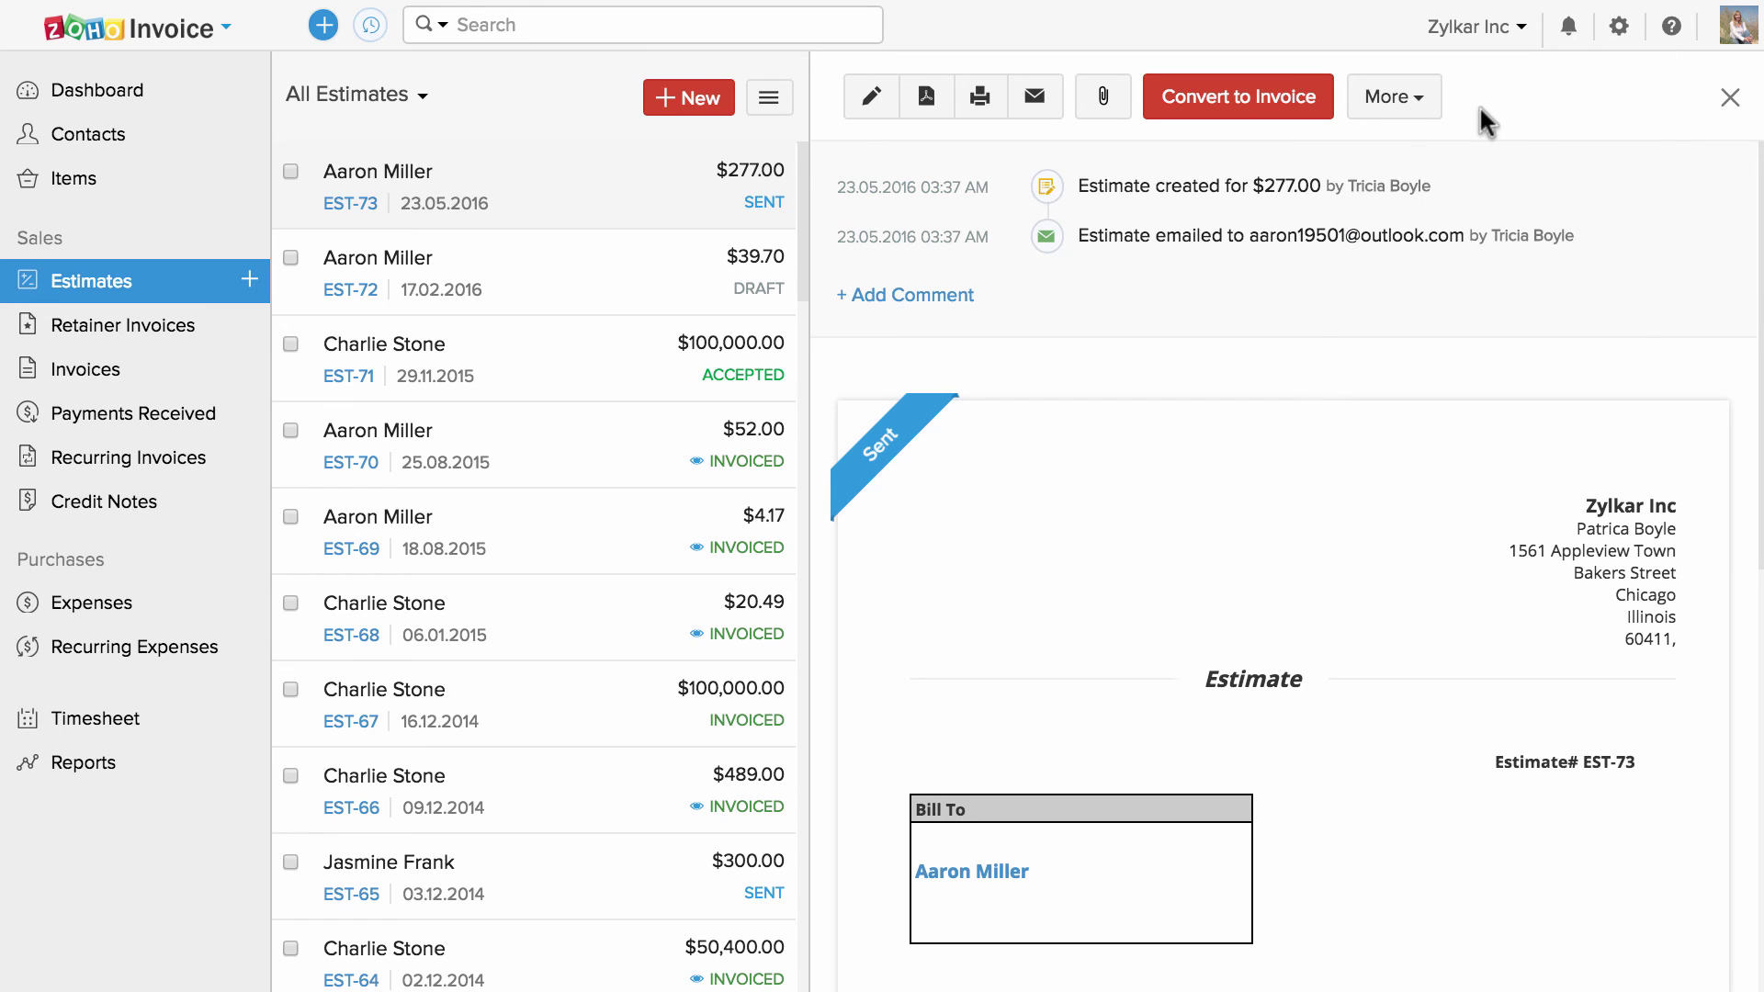
click(770, 99)
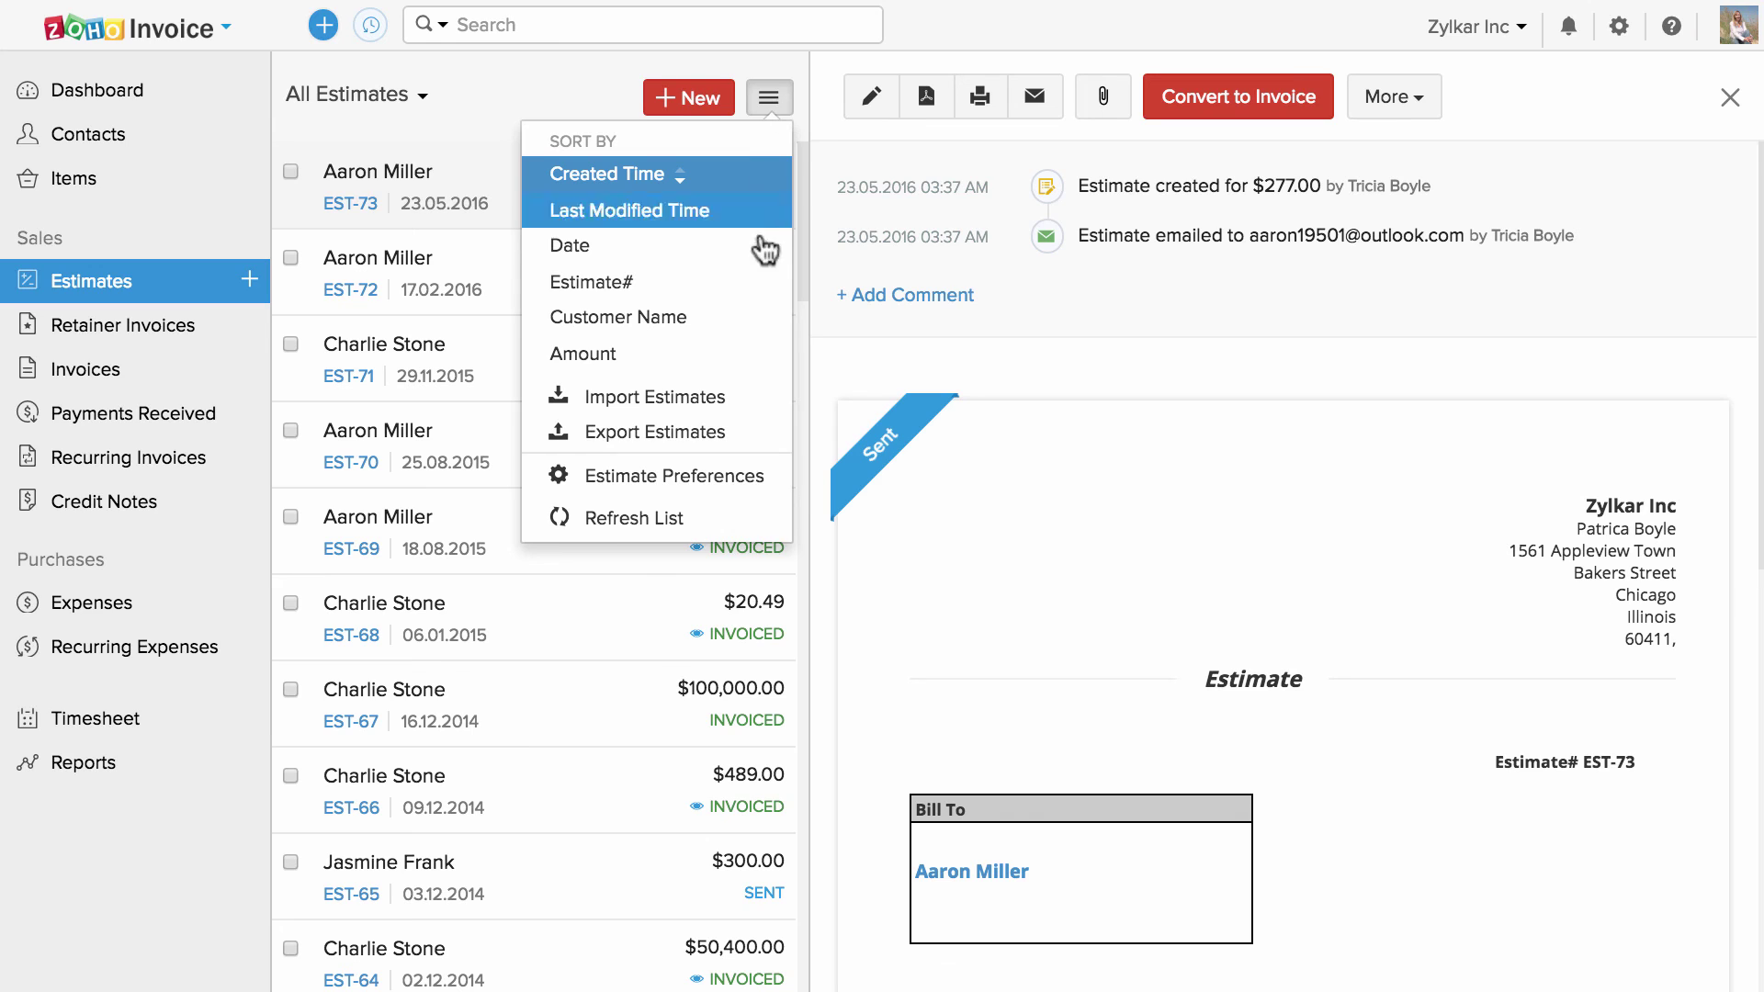
click(747, 397)
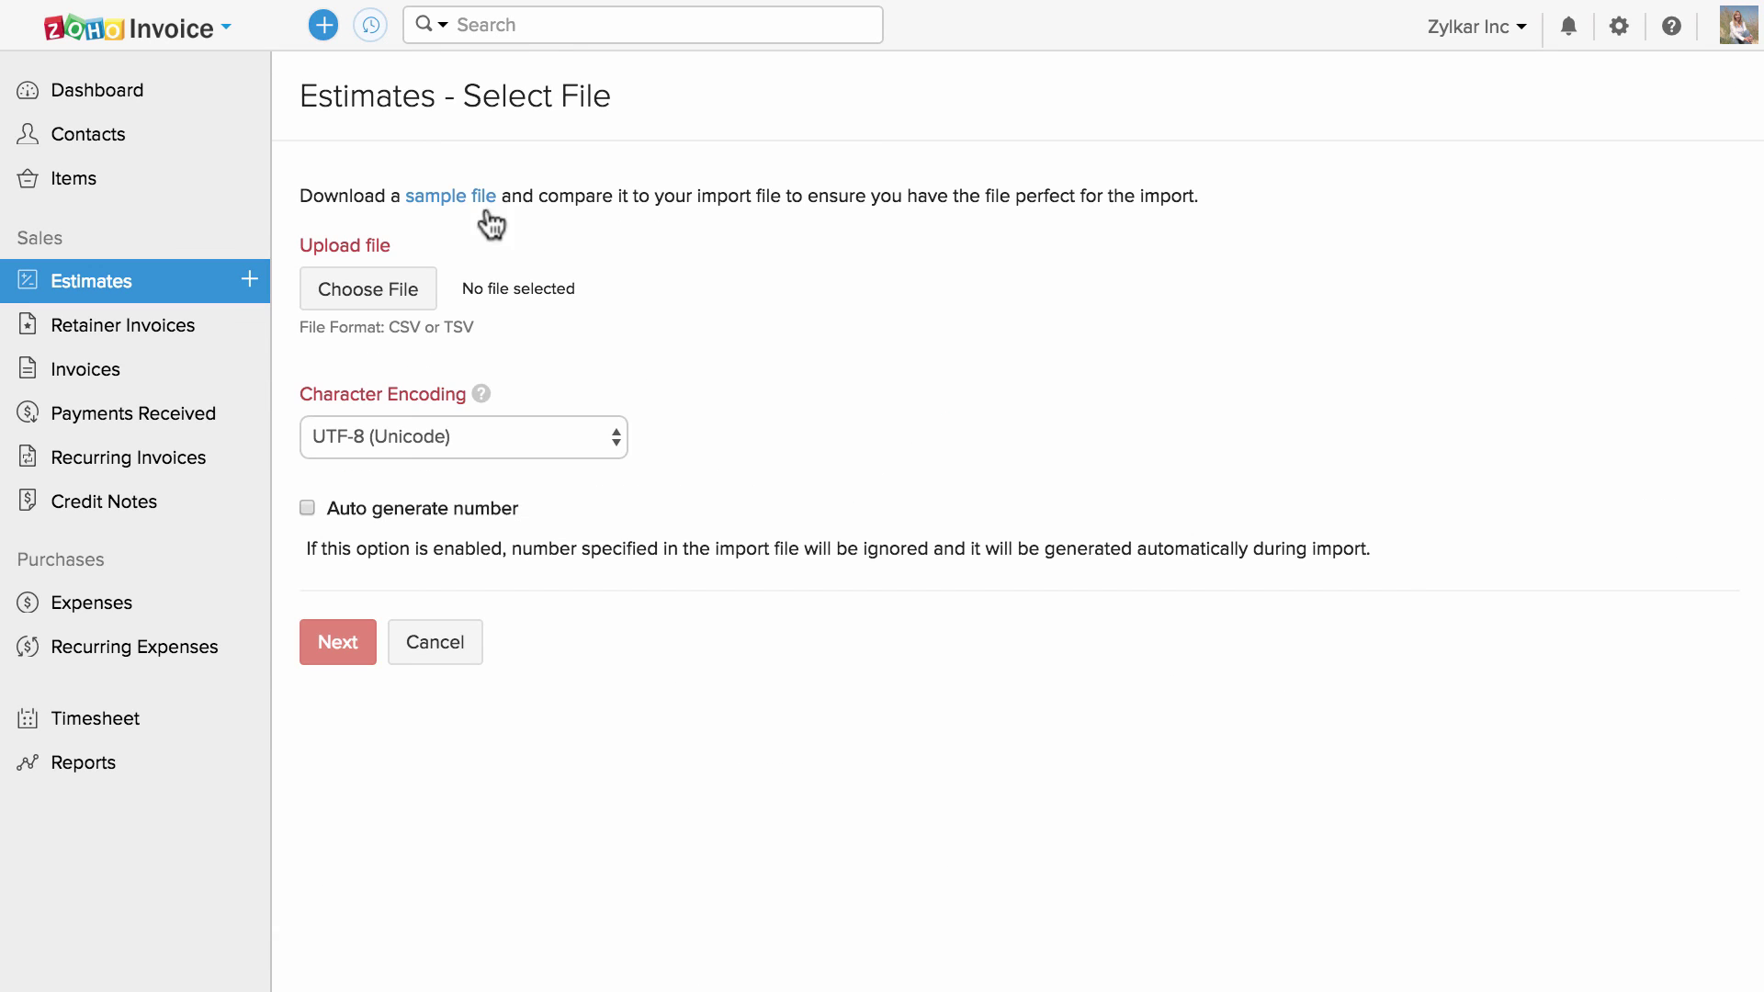
right_click(452, 191)
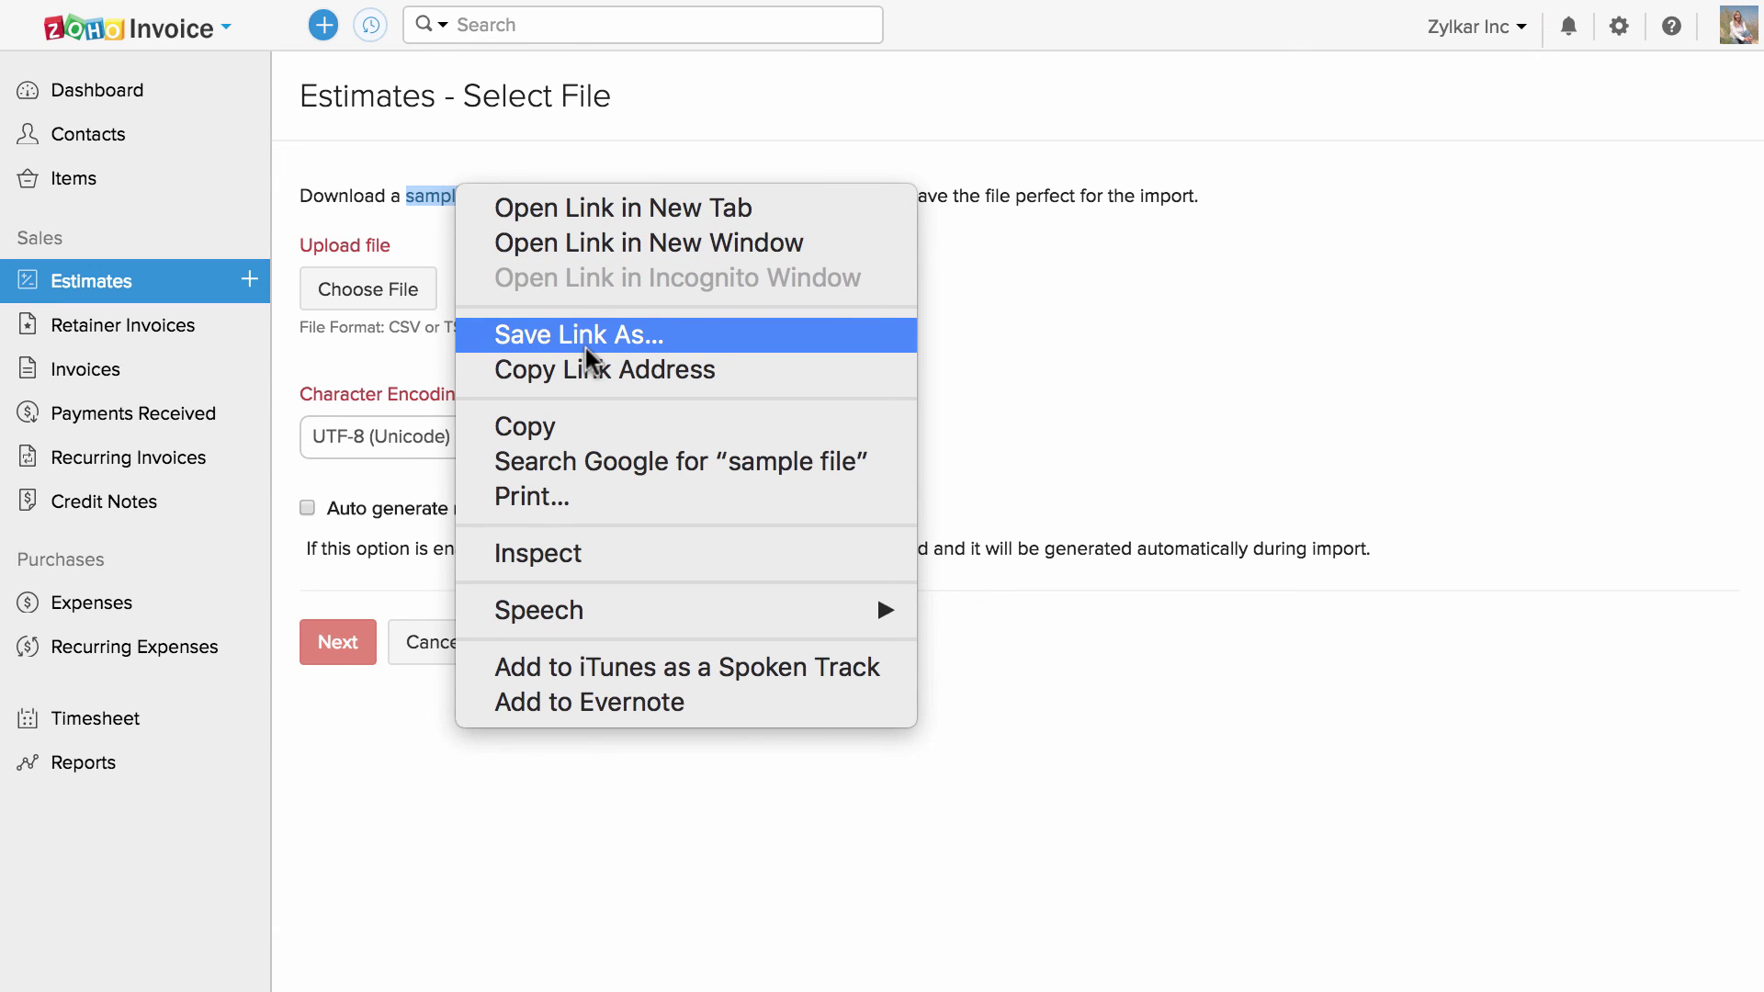